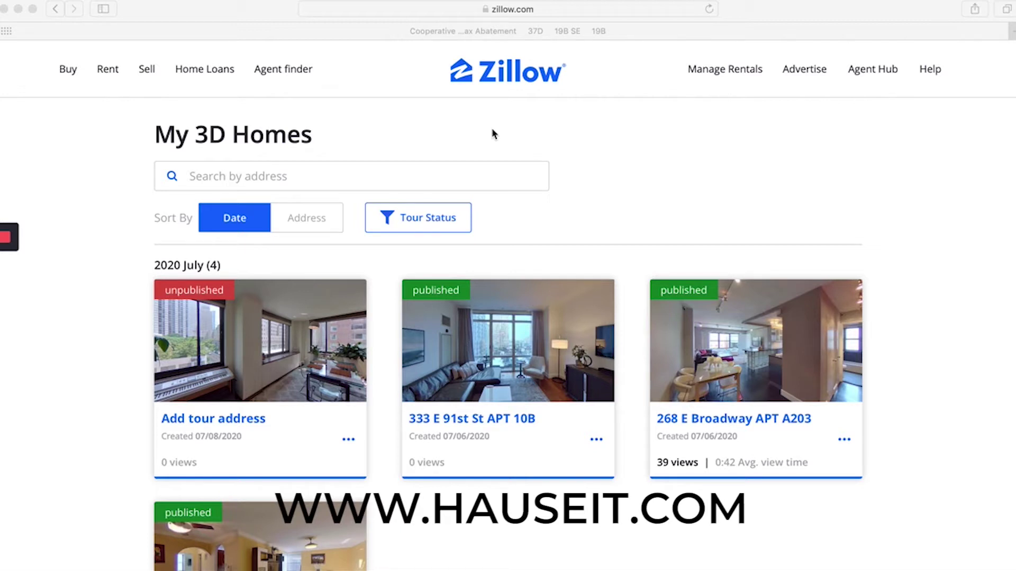
- Browse the 3D tours listed in My 3D Homes from July back to May 2020, checking their statuses and view statistics
left_click(627, 9)
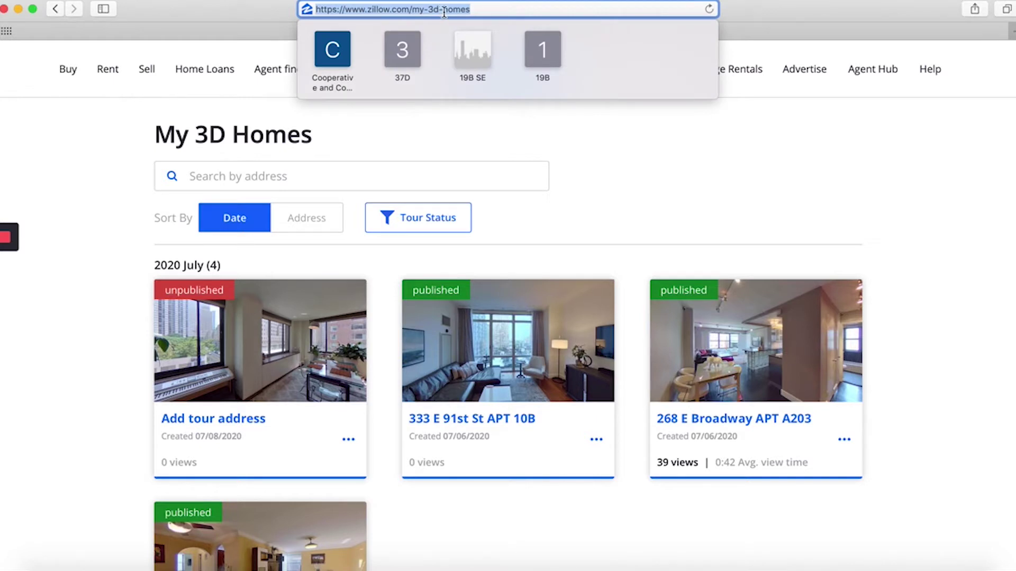
left_click(577, 167)
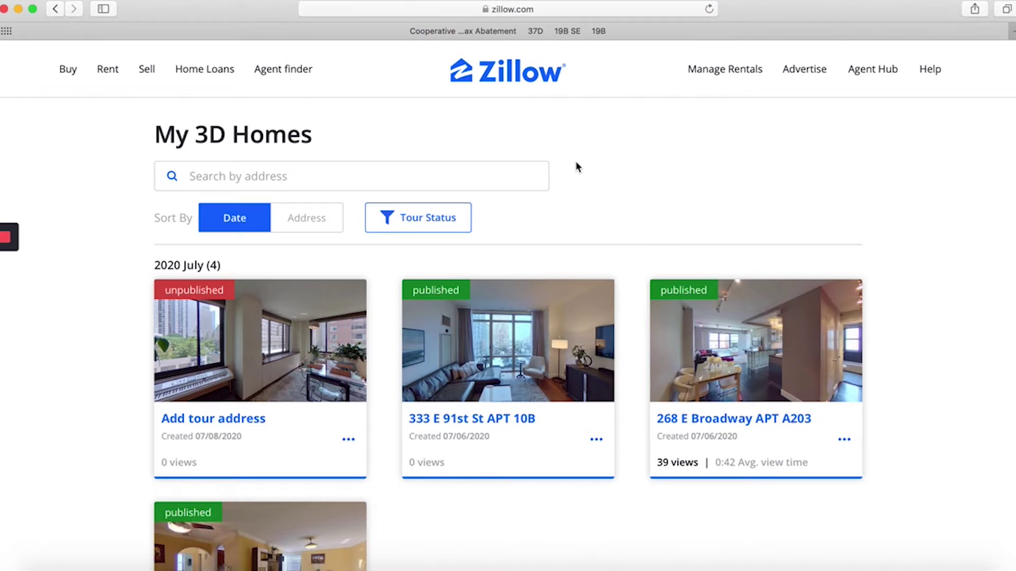
scroll(549, 172, "down", 10)
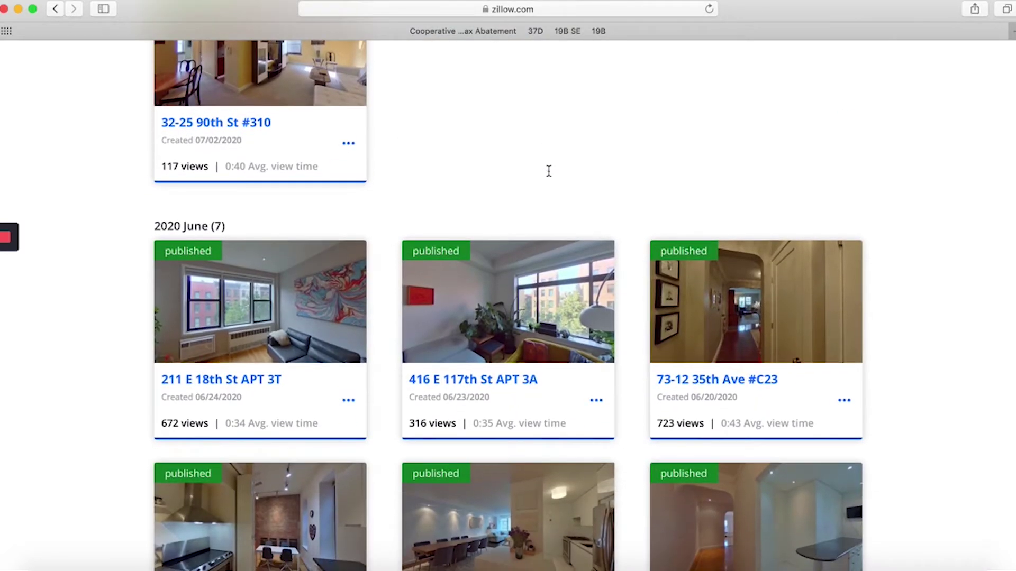
scroll(549, 179, "down", 1)
scroll(550, 180, "down", 6)
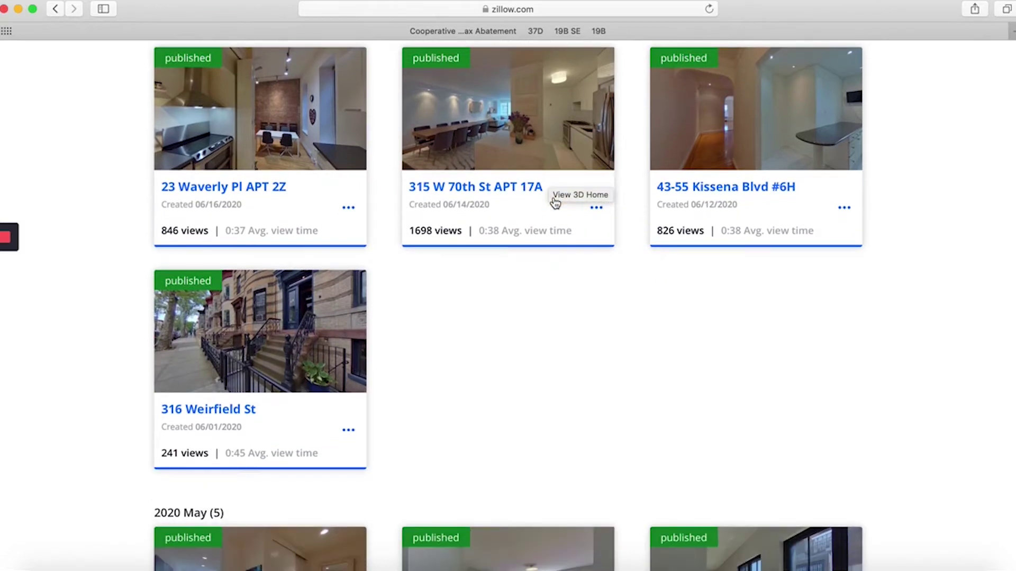
scroll(555, 202, "up", 9)
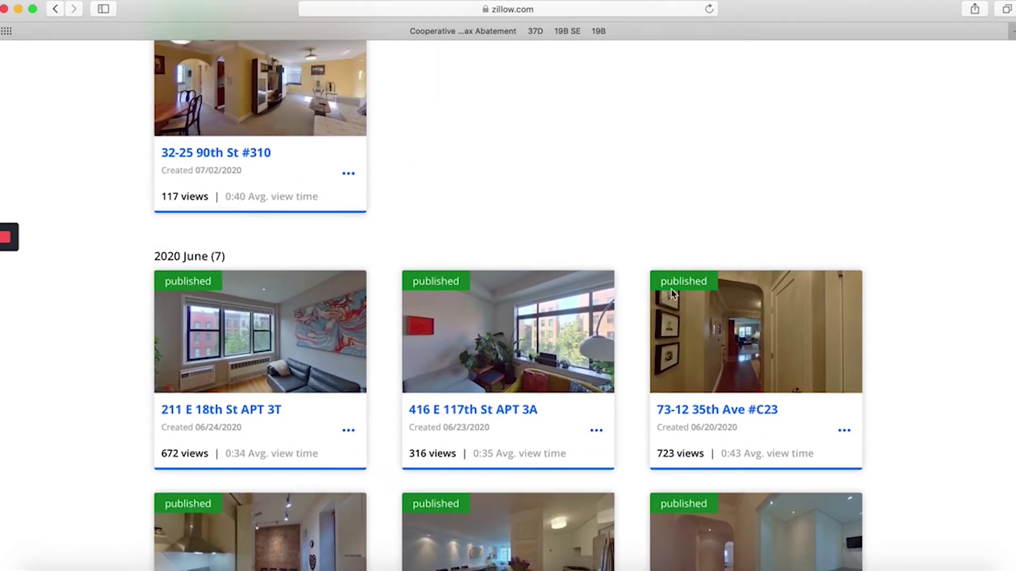
scroll(628, 226, "down", 7)
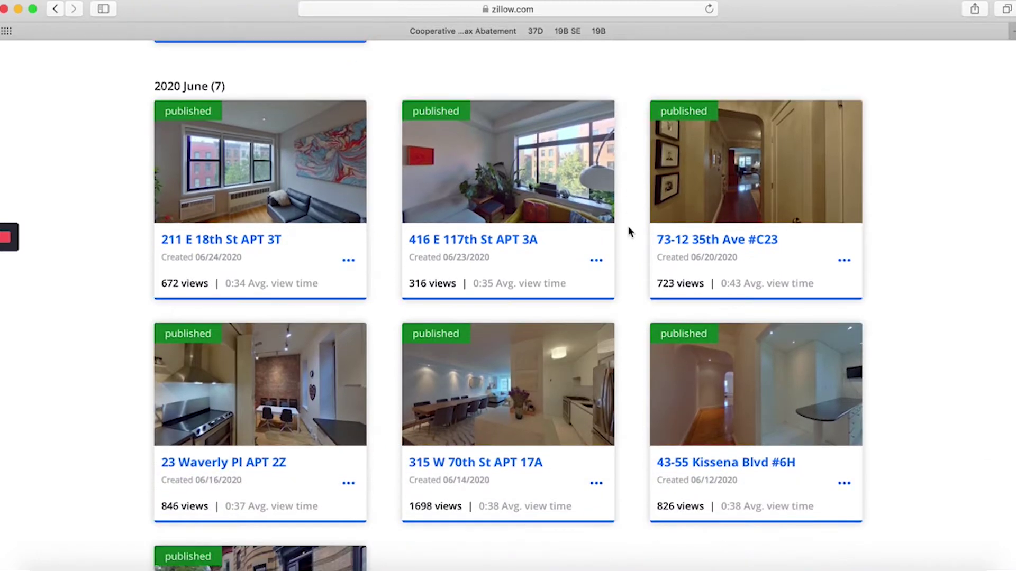
scroll(628, 233, "down", 8)
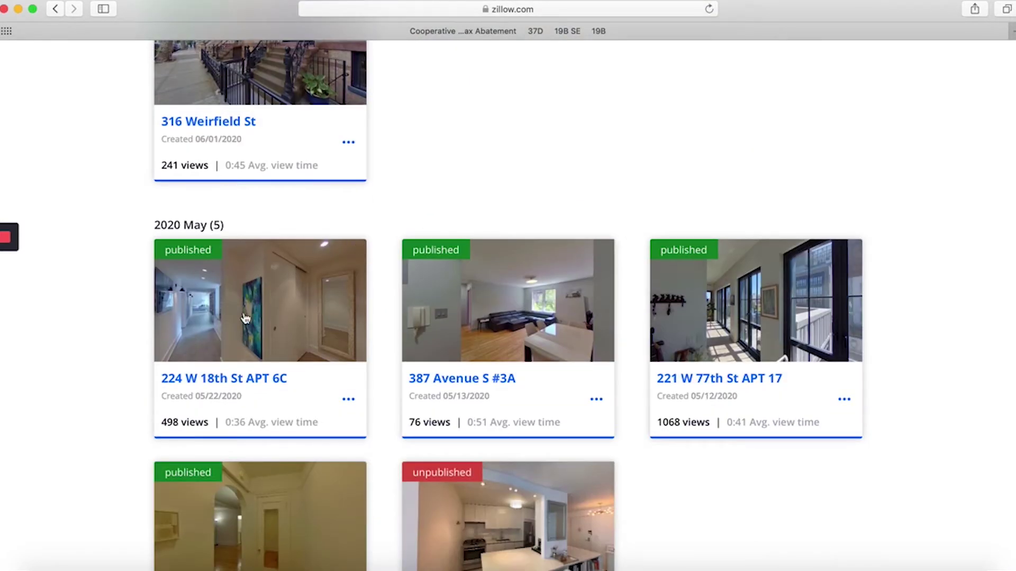
- Open the listing of the first May 2020 tour in its public view and find the 3D Home tour among the photos
left_click(239, 378)
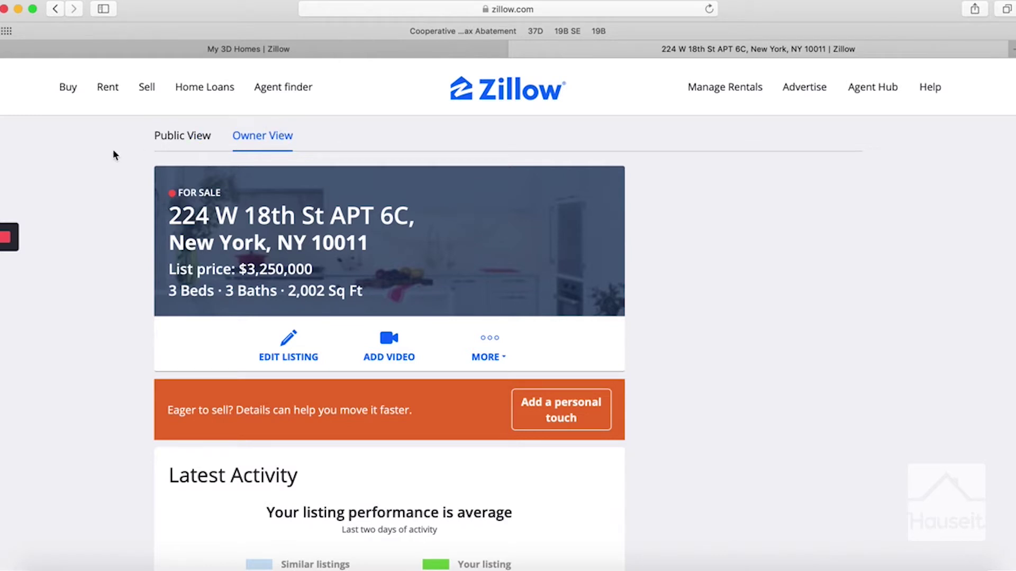
left_click(180, 141)
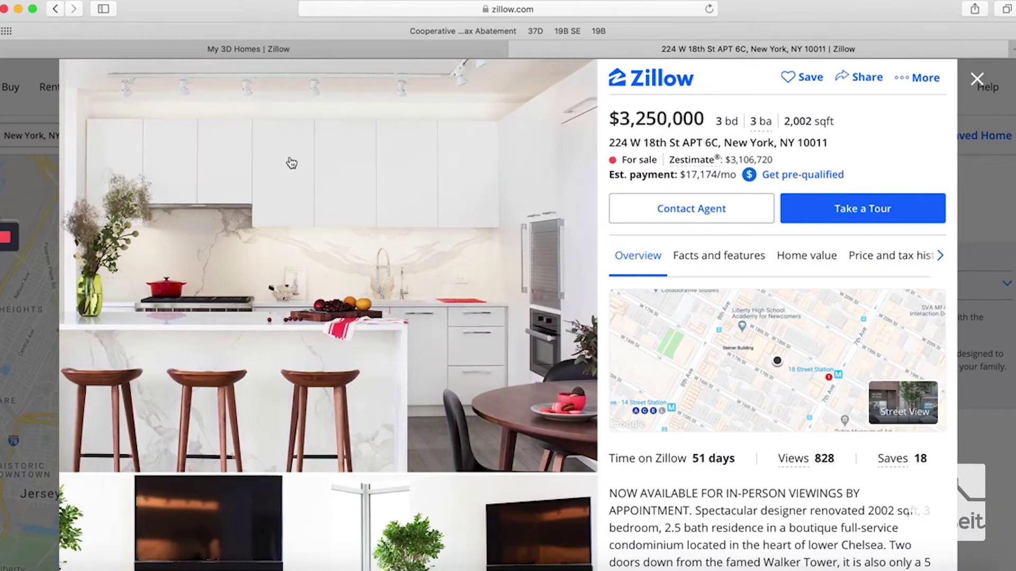
scroll(292, 170, "down", 3)
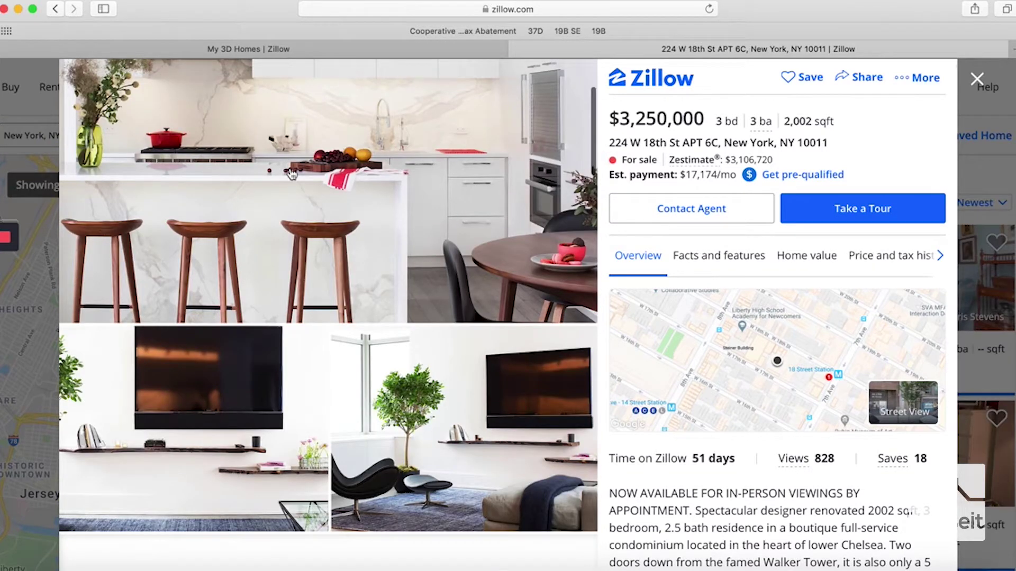
scroll(291, 173, "down", 3)
scroll(292, 173, "down", 4)
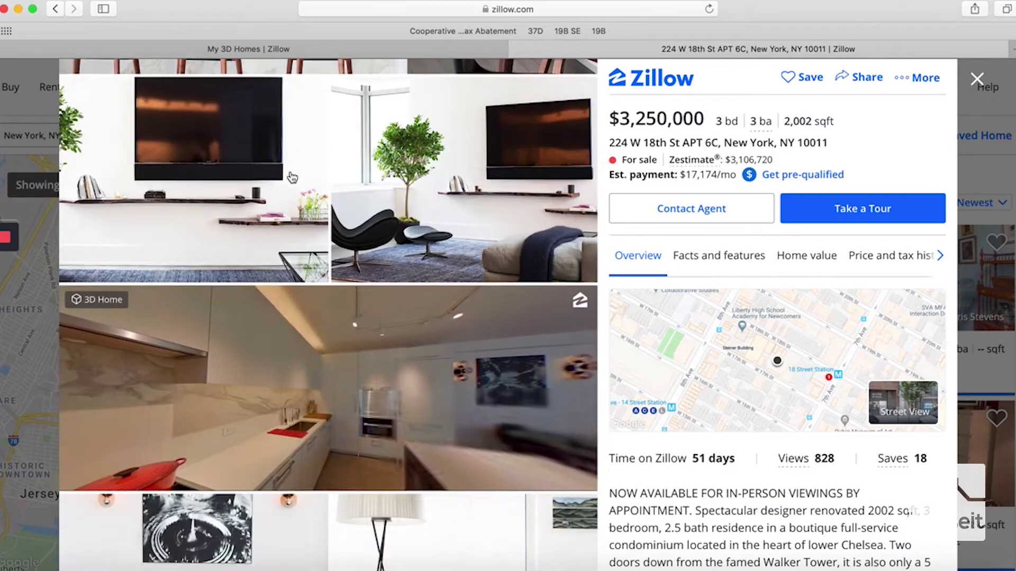
left_click(284, 350)
left_click(453, 354)
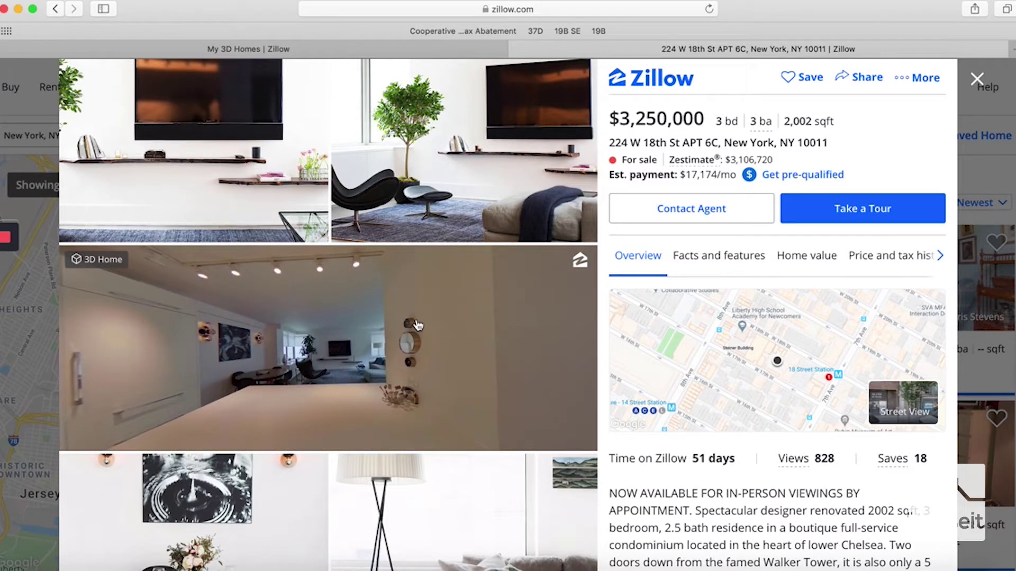
- Return to My 3D Homes, view the first May 2020 tour's sharing options, select its MLS link, and close the dialog
left_click(340, 52)
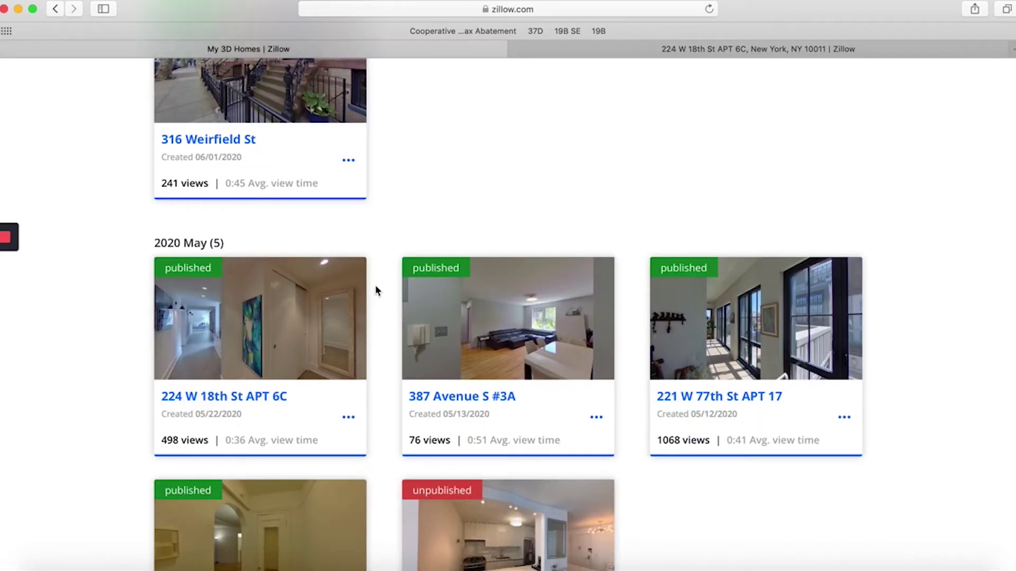
left_click(348, 417)
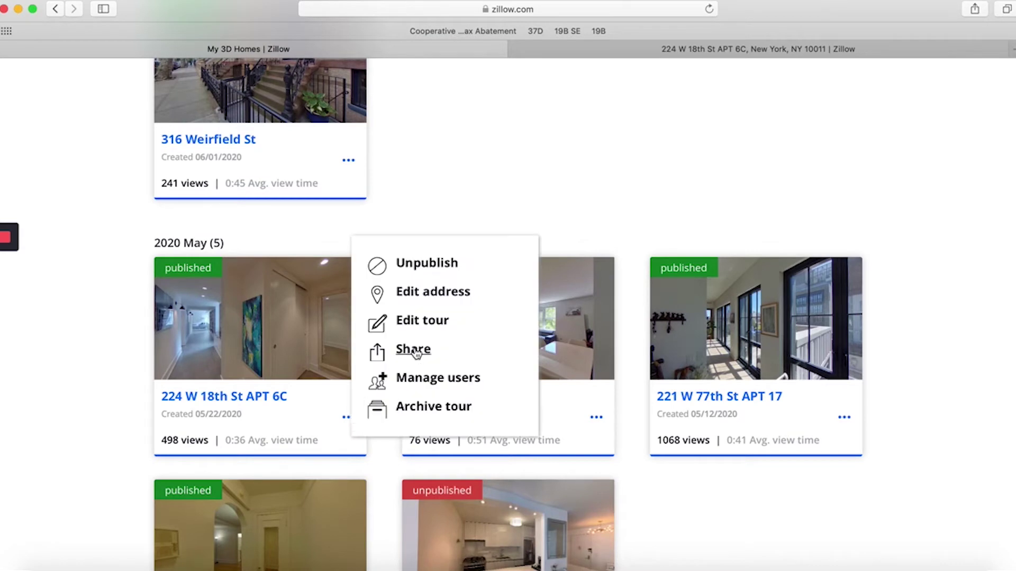
left_click(417, 353)
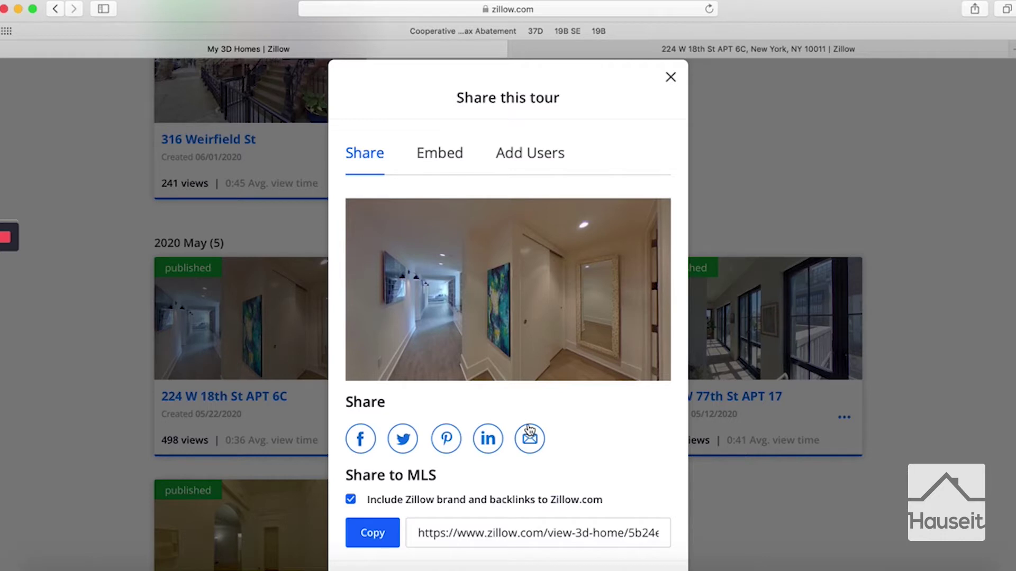
left_click(533, 535)
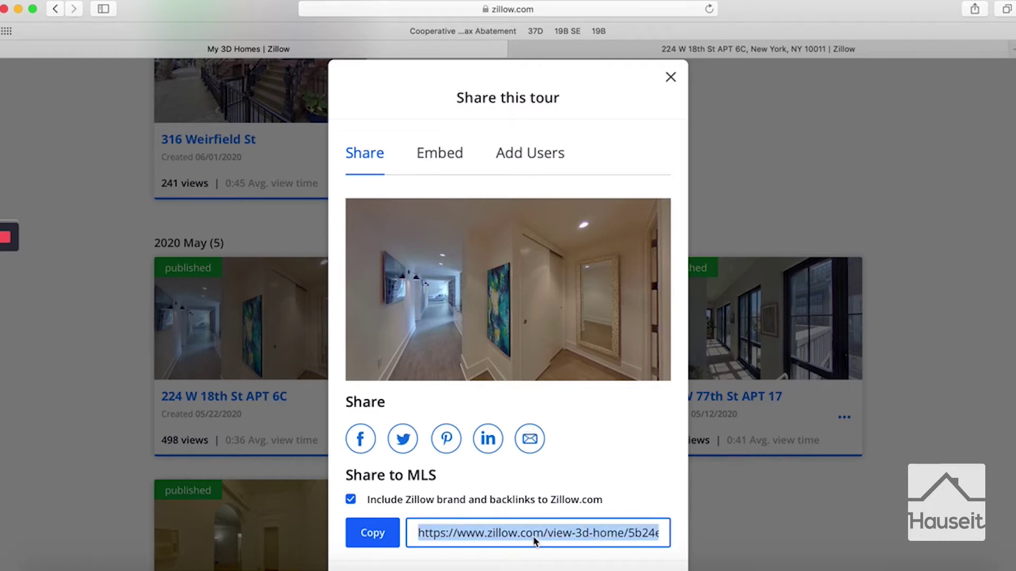
left_click(670, 77)
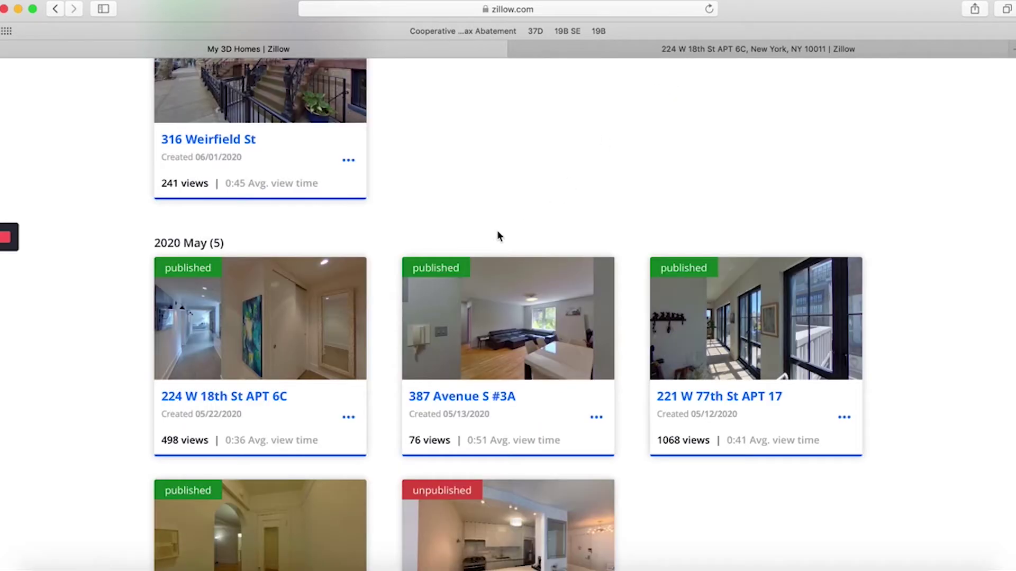
- Open the unpublished July 2020 tour and look around its Foyer panorama
scroll(481, 252, "up", 15)
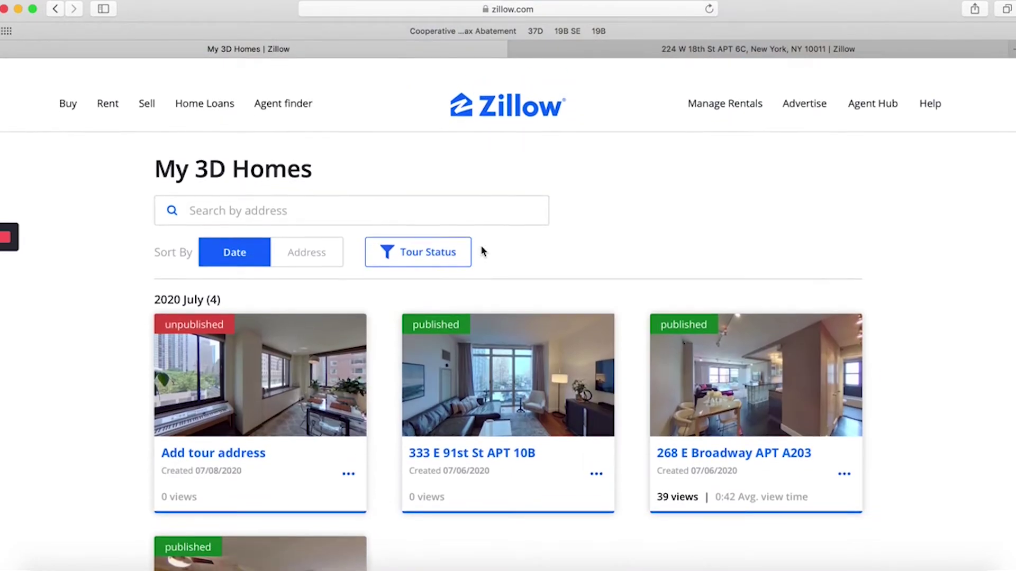
scroll(338, 242, "down", 2)
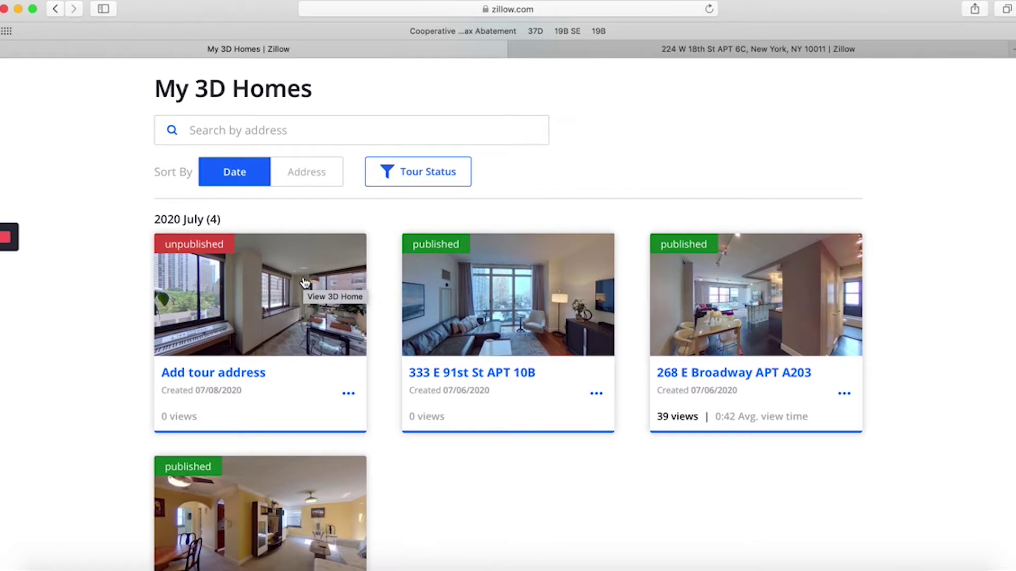
left_click(288, 300)
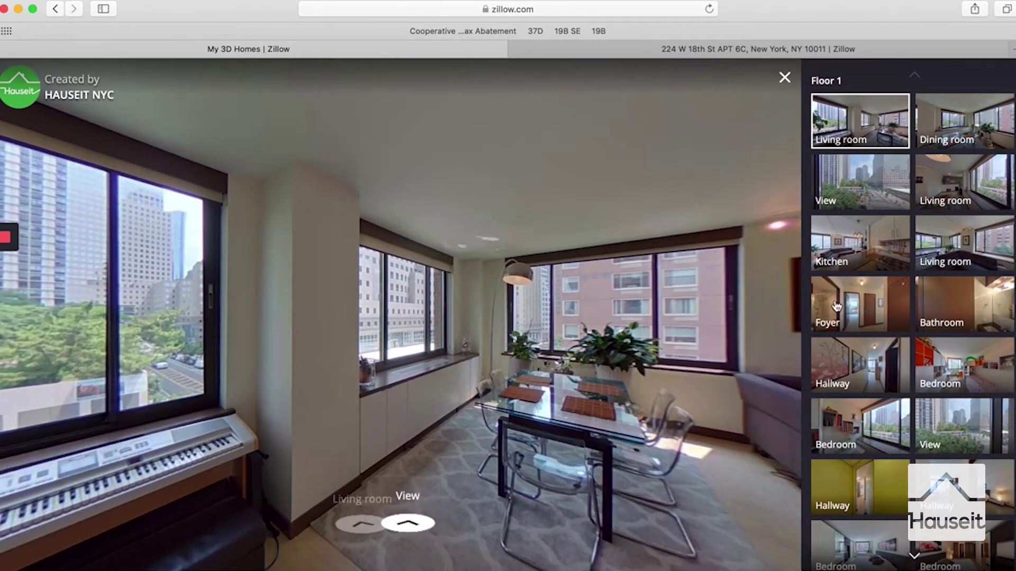
left_click(835, 307)
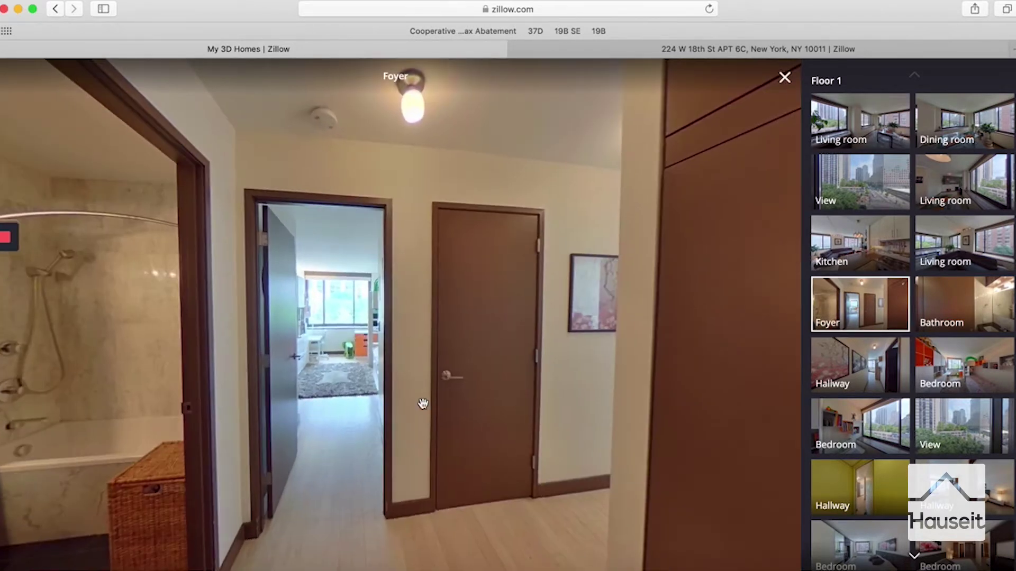
left_click_drag(159, 415, 419, 415)
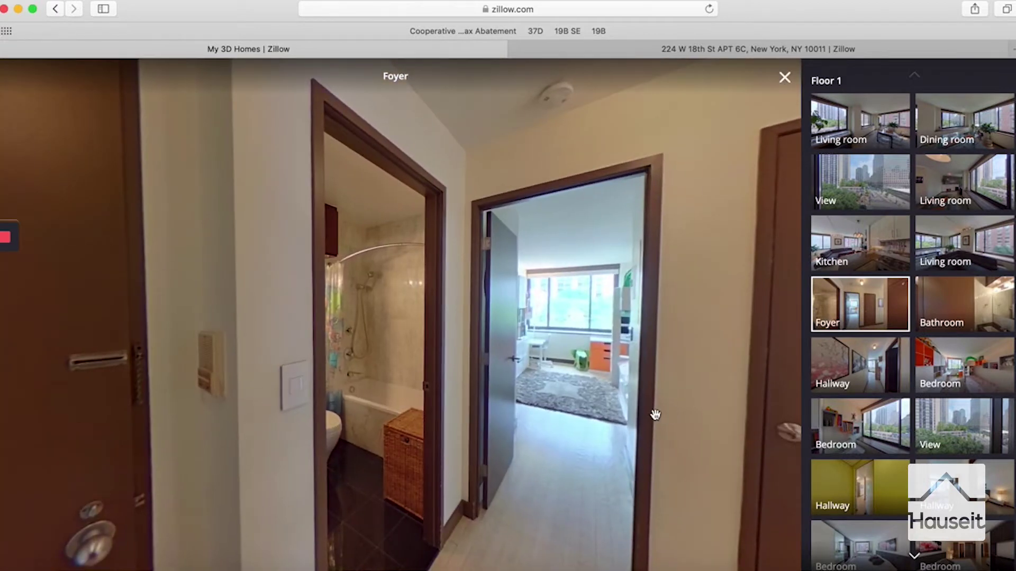
left_click_drag(644, 415, 467, 408)
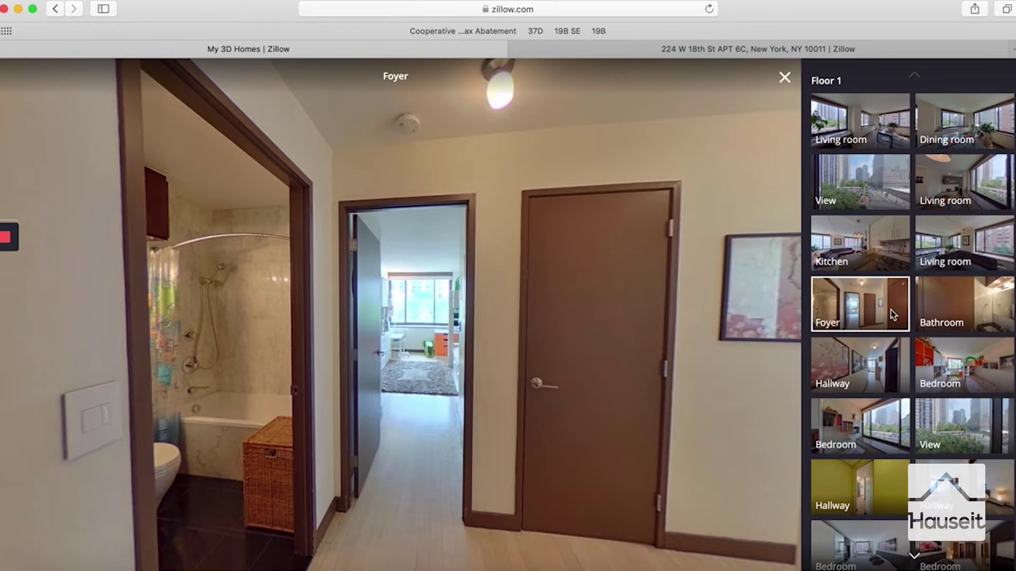
- View the tour's Laundry panorama, look around the room, and close the tour
scroll(893, 314, "down", 3)
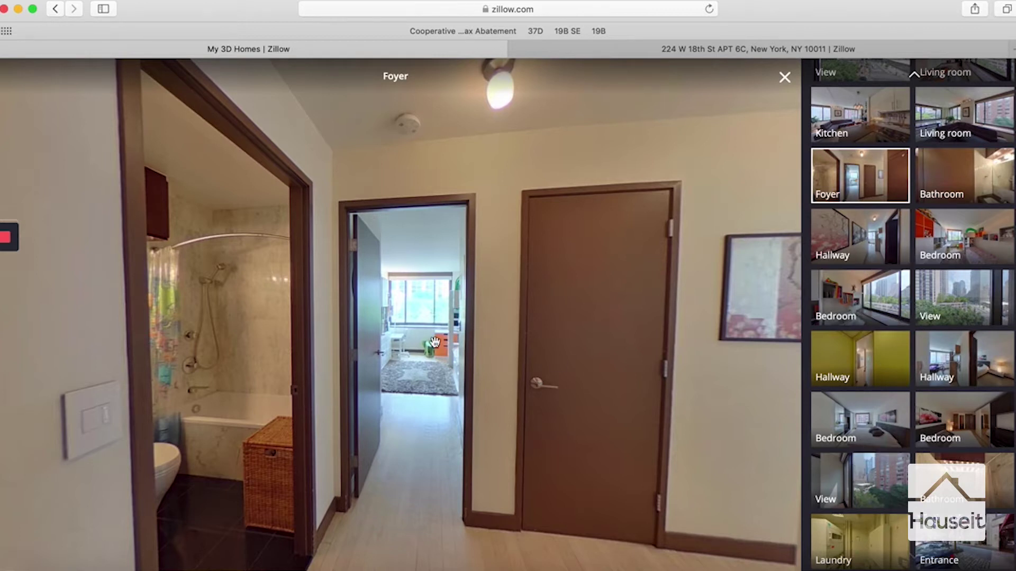
left_click(882, 538)
left_click_drag(389, 342, 510, 304)
left_click_drag(346, 324, 607, 322)
left_click_drag(372, 355, 449, 390)
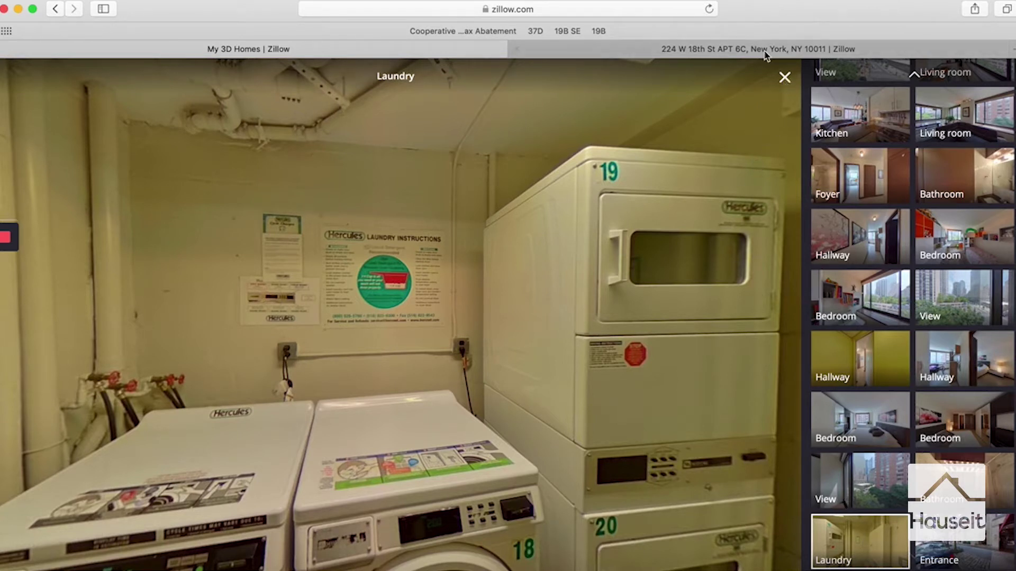
left_click(785, 79)
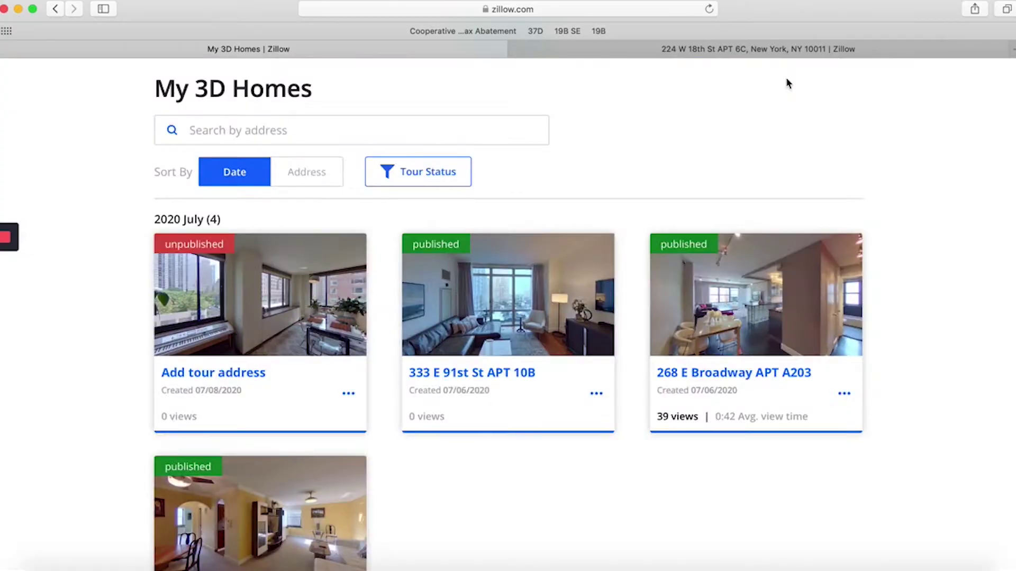
- Open the unpublished July 2020 tour for editing and look around its Living room panorama
left_click(349, 394)
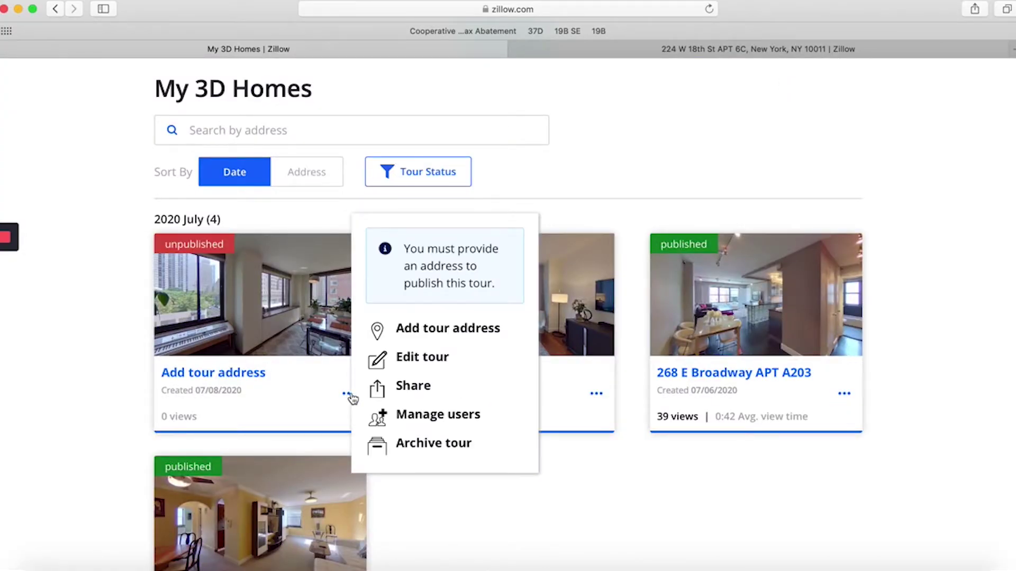
left_click(416, 365)
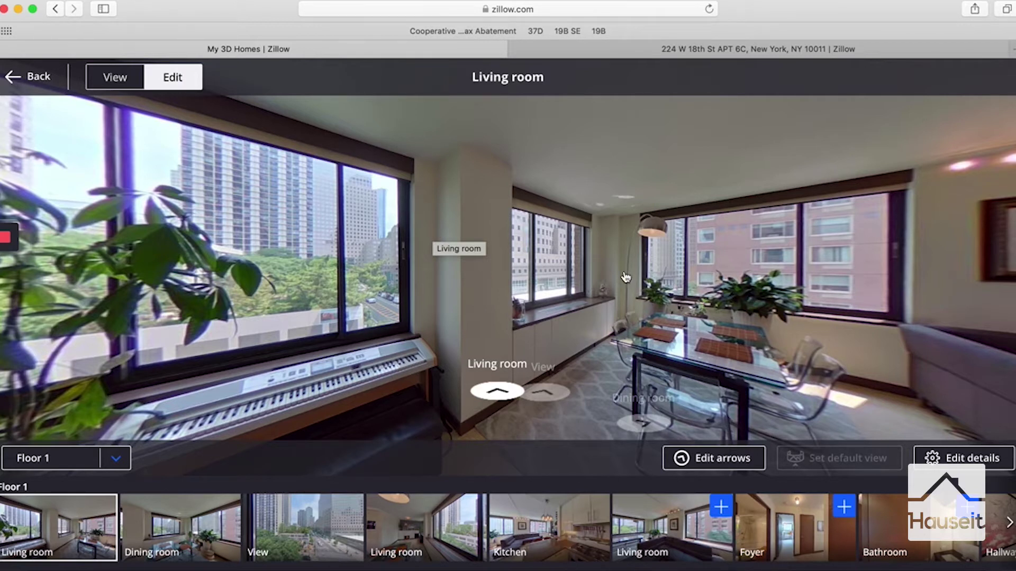
left_click_drag(505, 272, 431, 259)
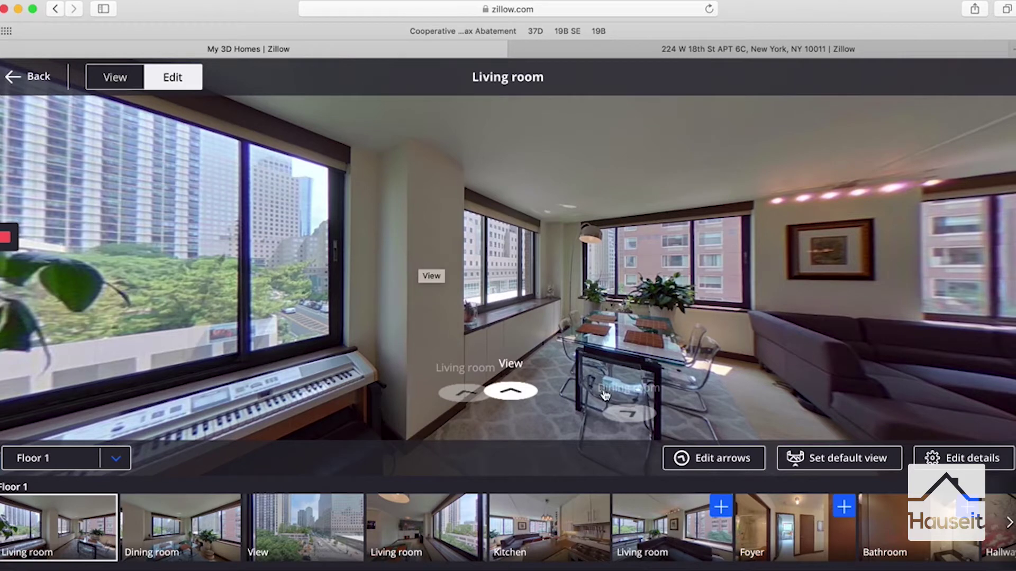
- Open the Foyer panorama in the tour editor and turn it toward the bathroom and bedroom doorways
mouse_move(798, 535)
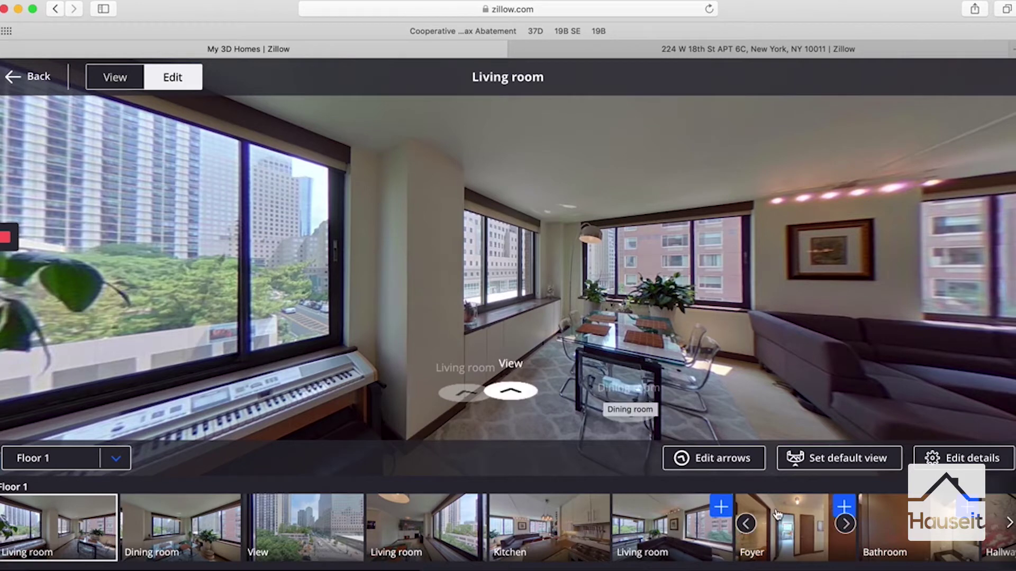
left_click(809, 552)
left_click_drag(370, 322, 514, 320)
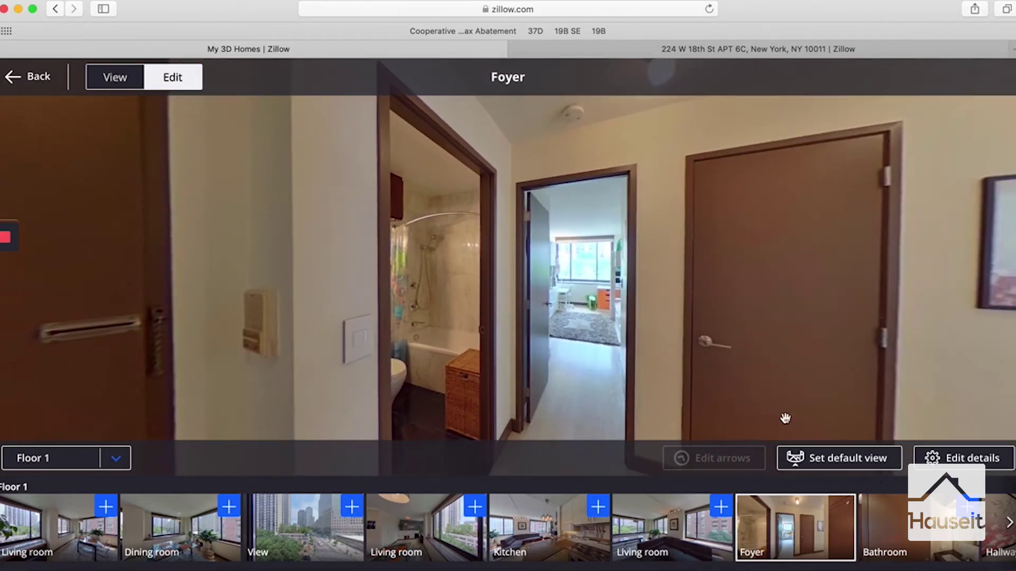
mouse_move(792, 521)
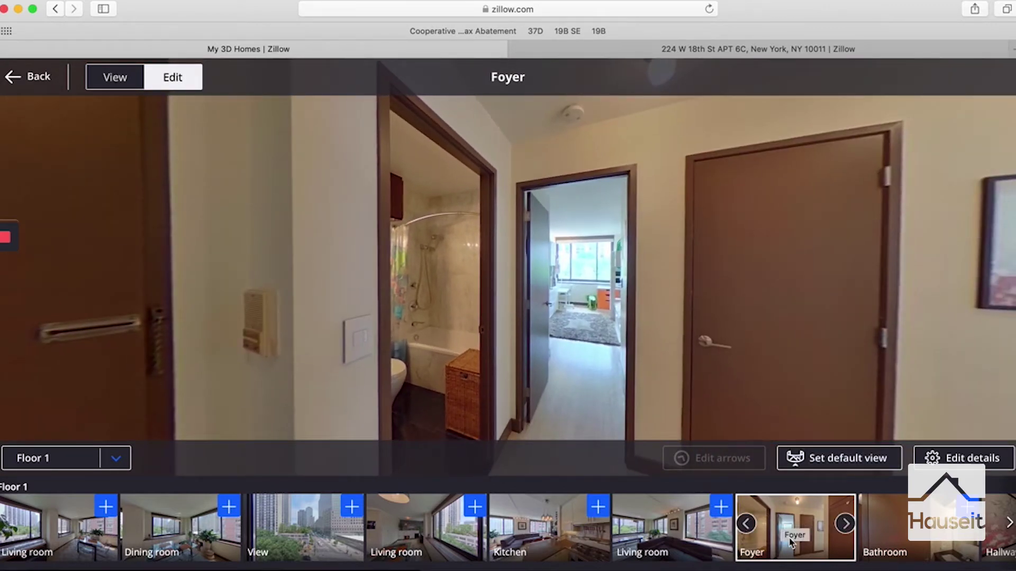
left_click_drag(789, 323, 575, 326)
left_click_drag(460, 329, 637, 324)
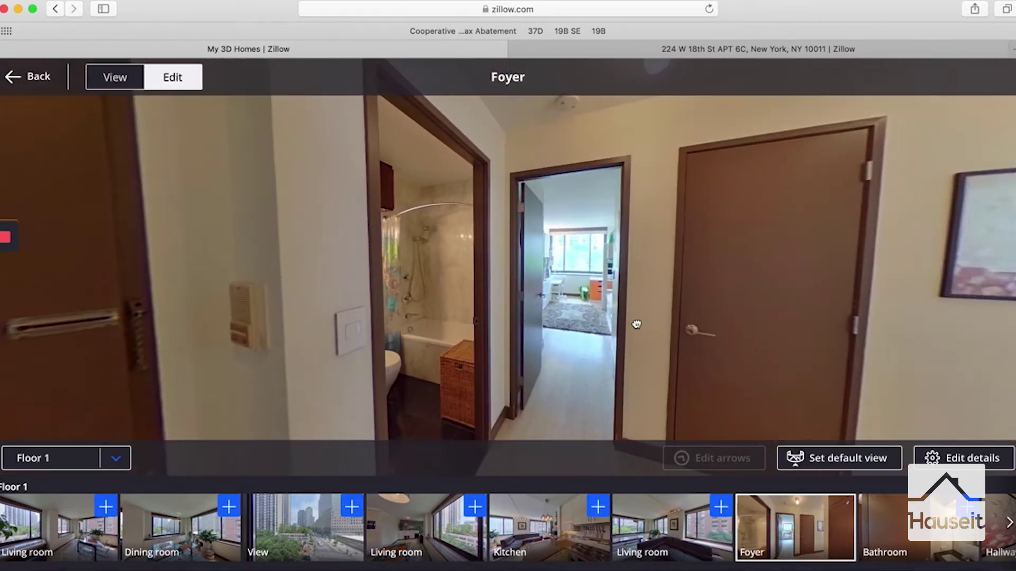
- Look around the Foyer, frame the bathroom and bedroom doorways with the closed door, and start setting this as the default view
left_click_drag(947, 320, 546, 304)
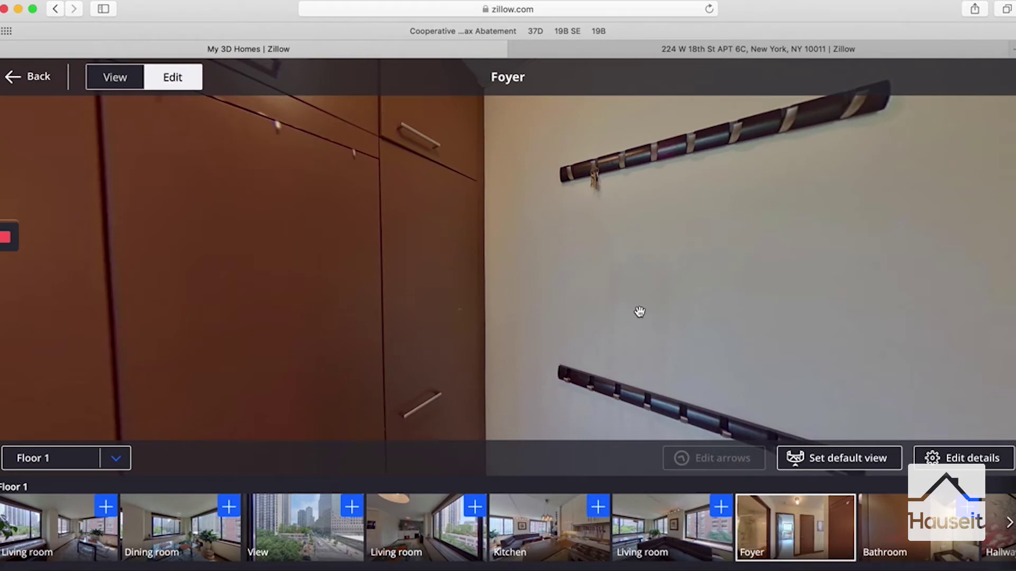
left_click_drag(826, 325, 538, 268)
left_click_drag(583, 240, 532, 249)
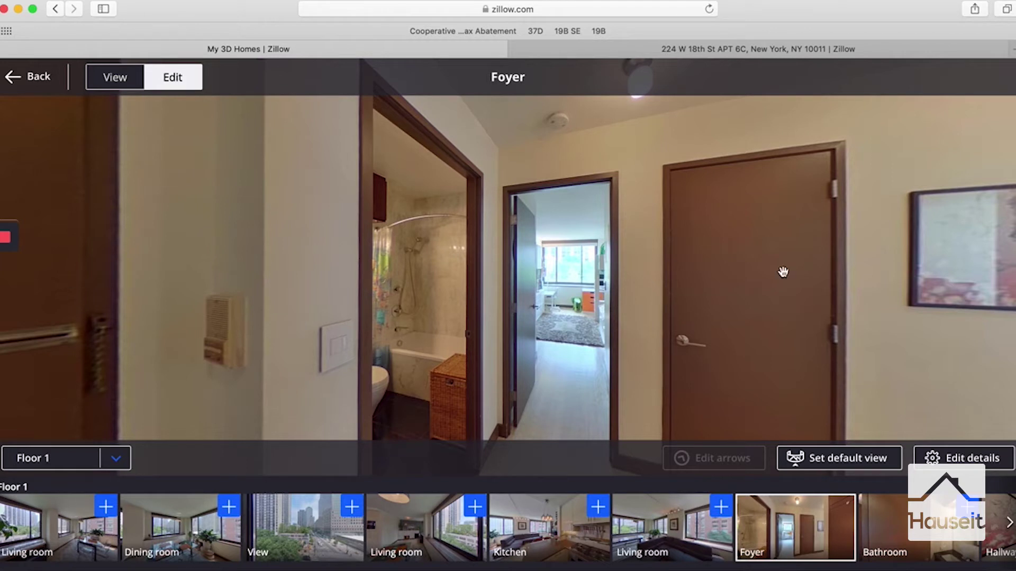
left_click_drag(1006, 310, 941, 311)
left_click_drag(1006, 306, 965, 306)
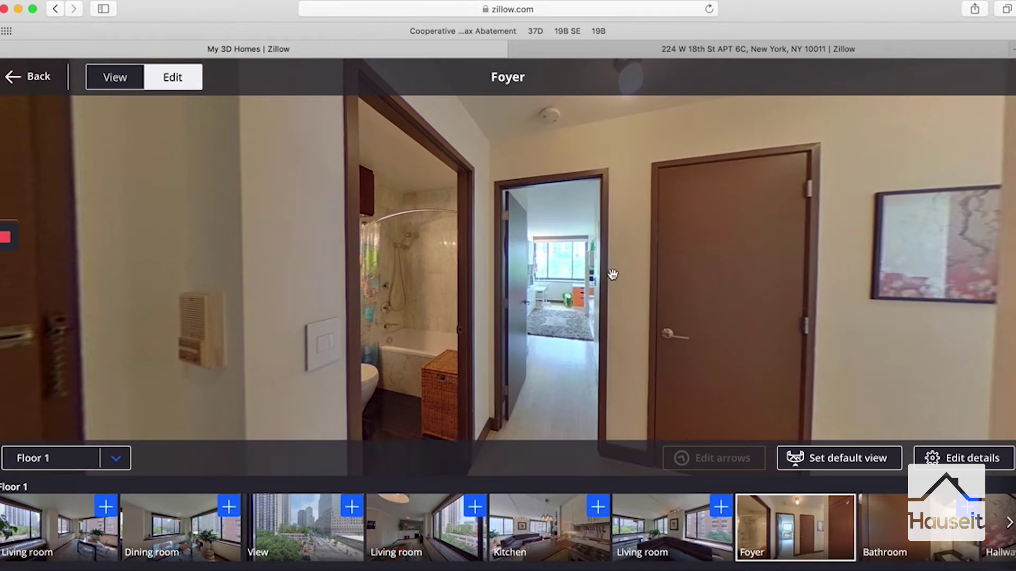
left_click(846, 465)
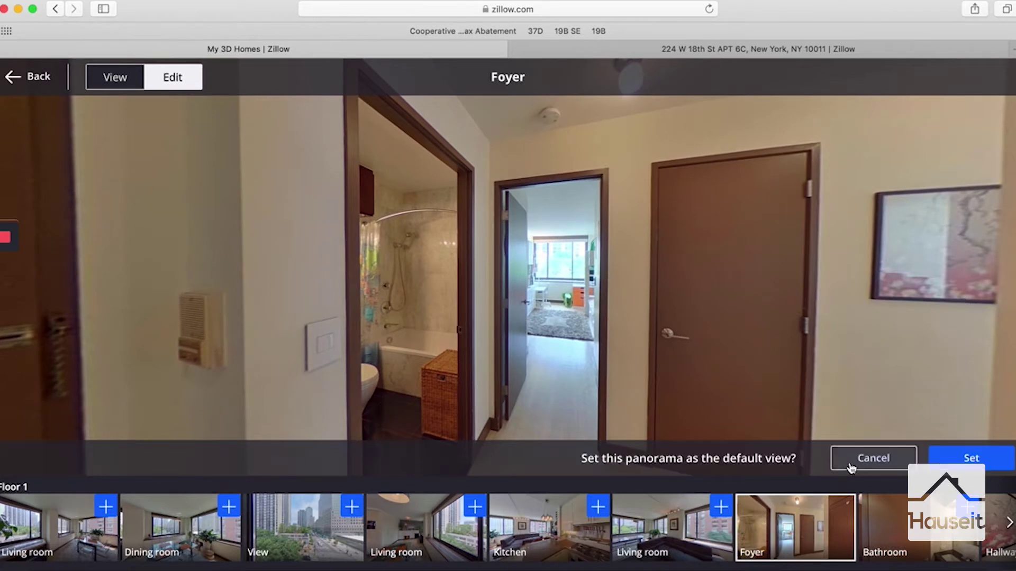
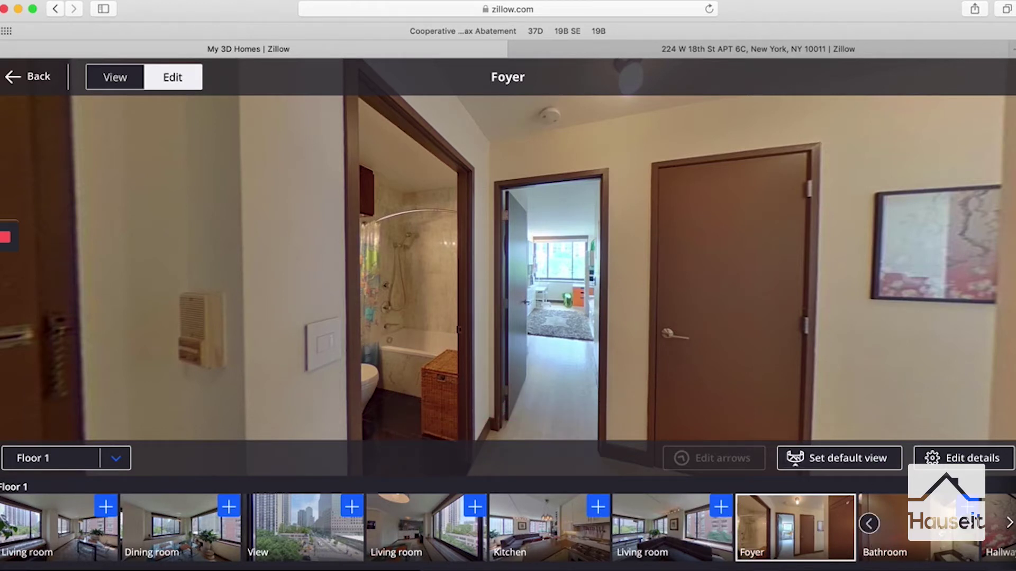
- Reorder the Bathroom panorama to follow the Hallway, and connect the Foyer to it with an arrow at the bathroom doorway
left_click(968, 524)
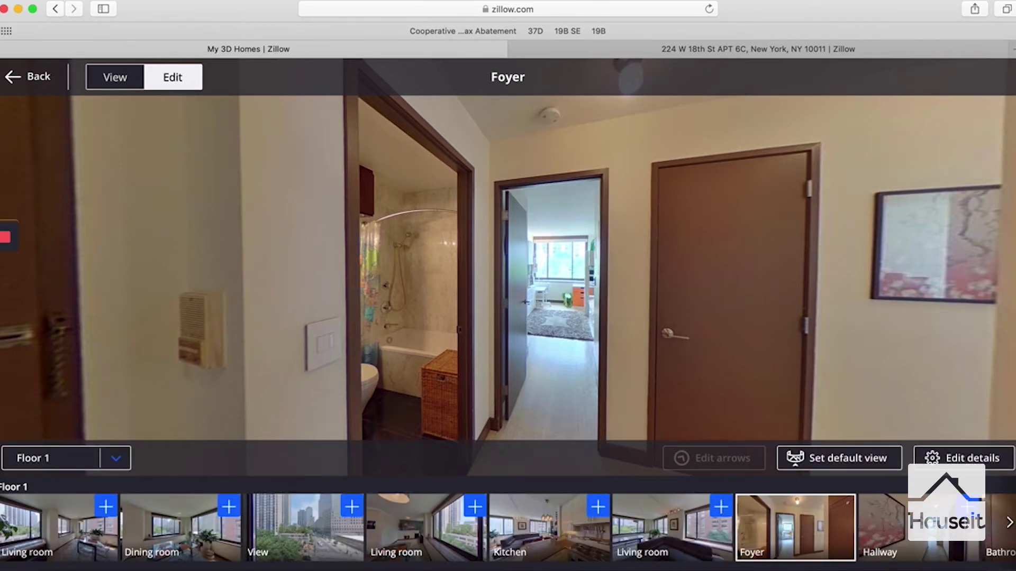
left_click(1007, 524)
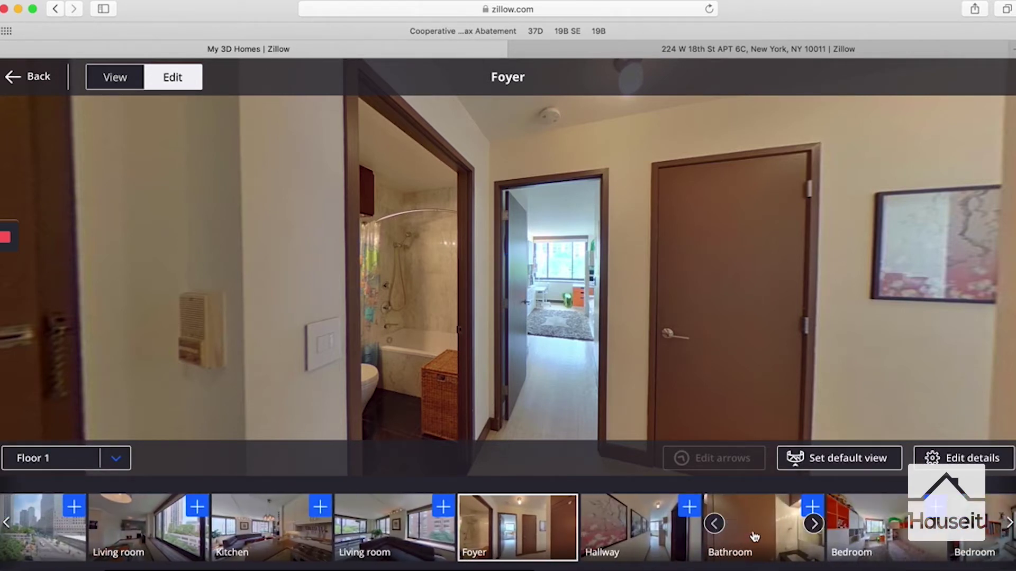
left_click(812, 508)
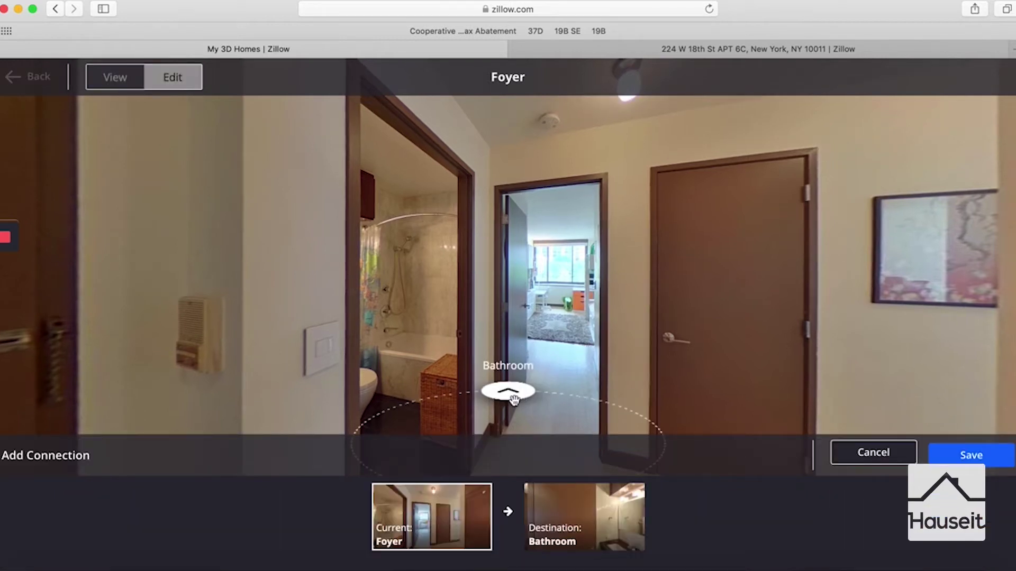
mouse_move(647, 350)
left_mouse_down()
mouse_move(480, 360)
mouse_move(651, 354)
mouse_move(592, 358)
mouse_move(635, 363)
left_mouse_up()
left_click_drag(490, 344, 605, 340)
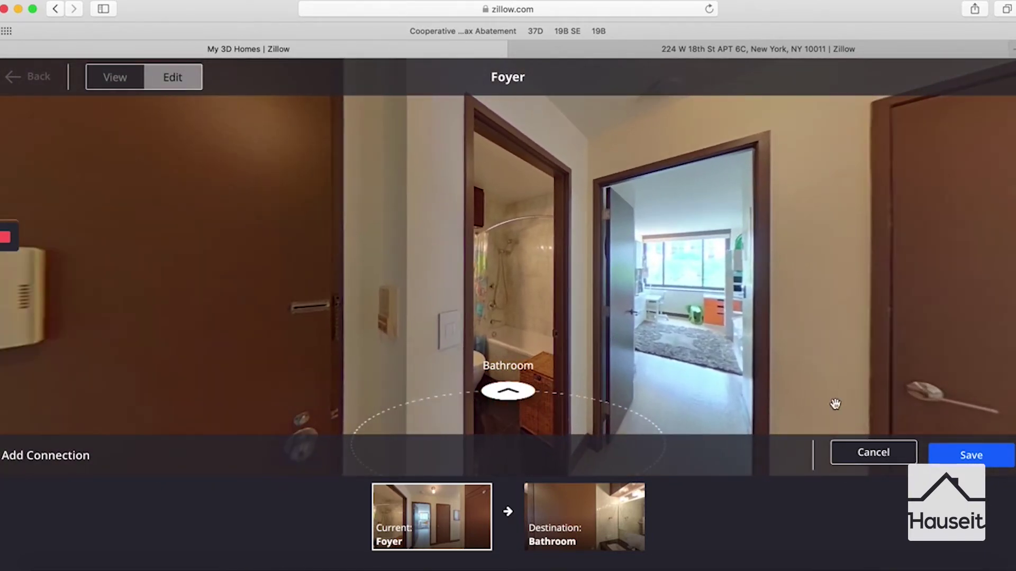
left_click(968, 456)
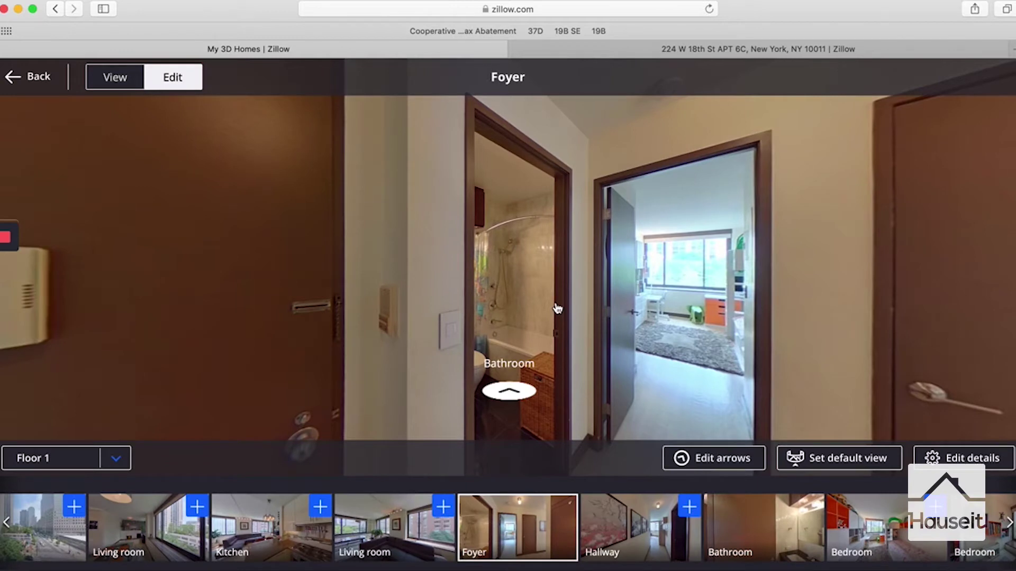
- Follow the Bathroom arrow from the Foyer and look around the Bathroom panorama
left_click_drag(650, 388, 524, 377)
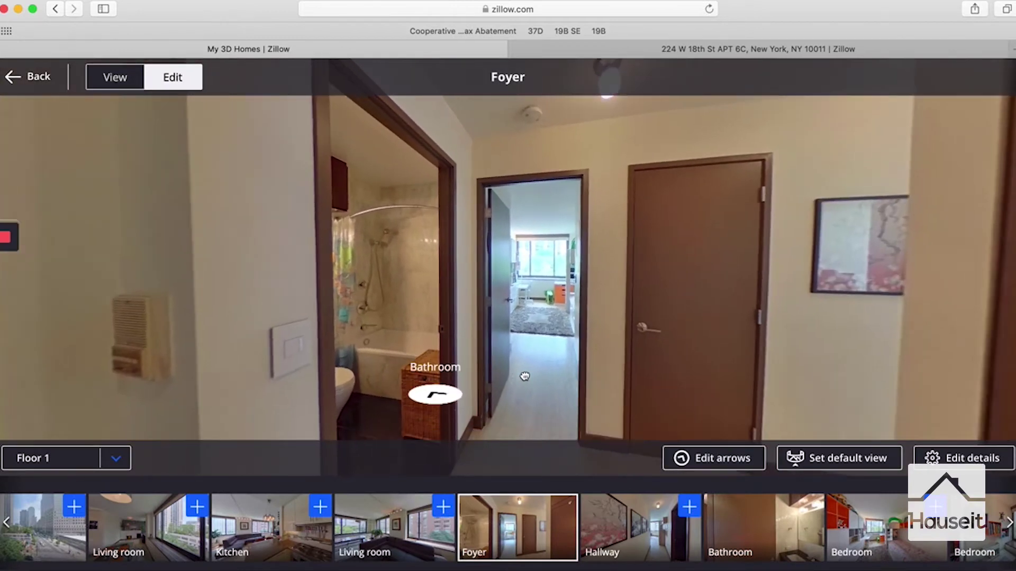
left_click(437, 401)
left_click_drag(601, 342, 317, 341)
left_click_drag(608, 312, 443, 304)
left_click_drag(678, 304, 755, 299)
left_click_drag(568, 297, 641, 298)
mouse_move(753, 524)
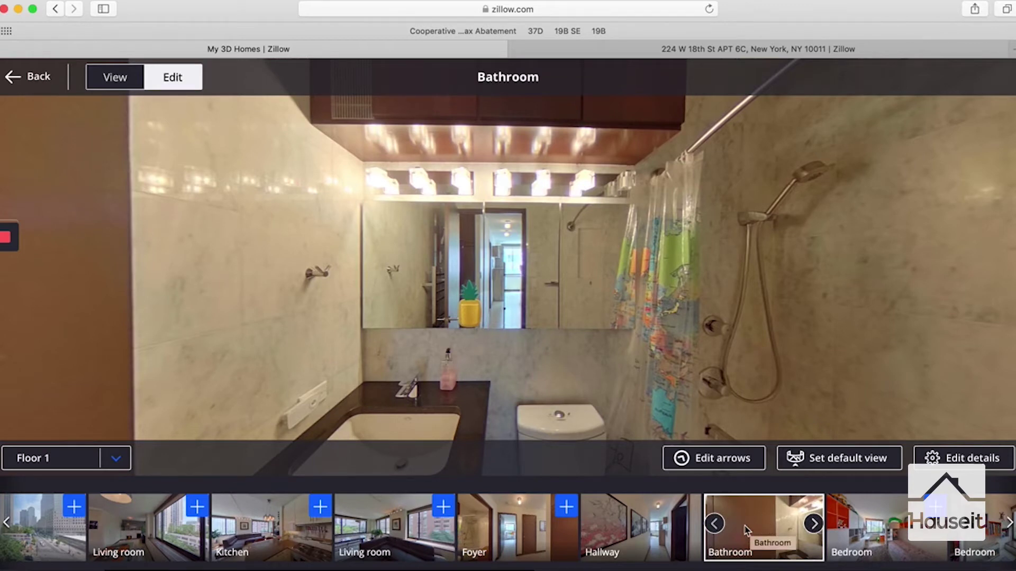
- Frame the Bathroom's mirror, sink and shower together and set this as the panorama's default view
left_click_drag(722, 400, 643, 383)
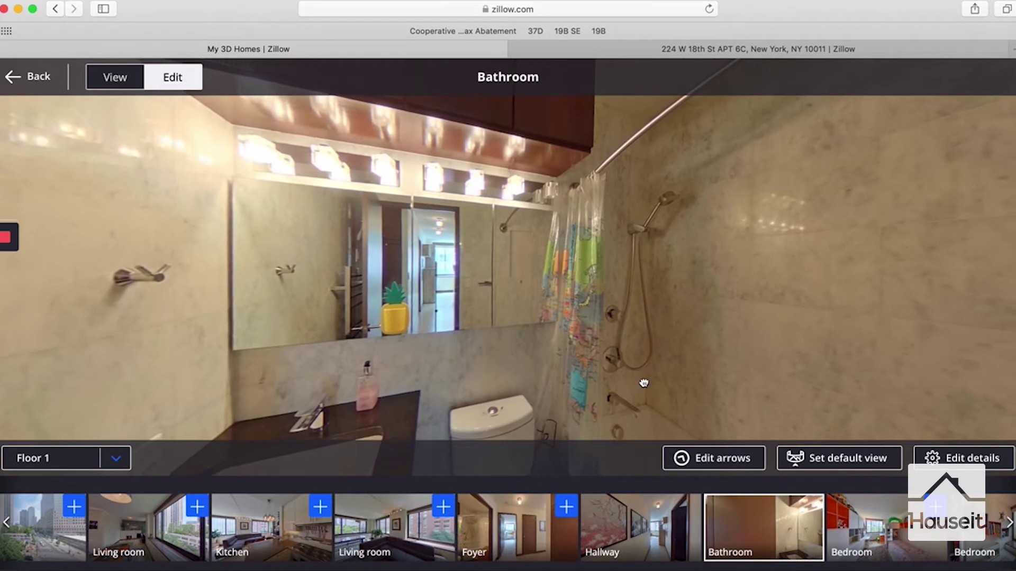
left_click(834, 460)
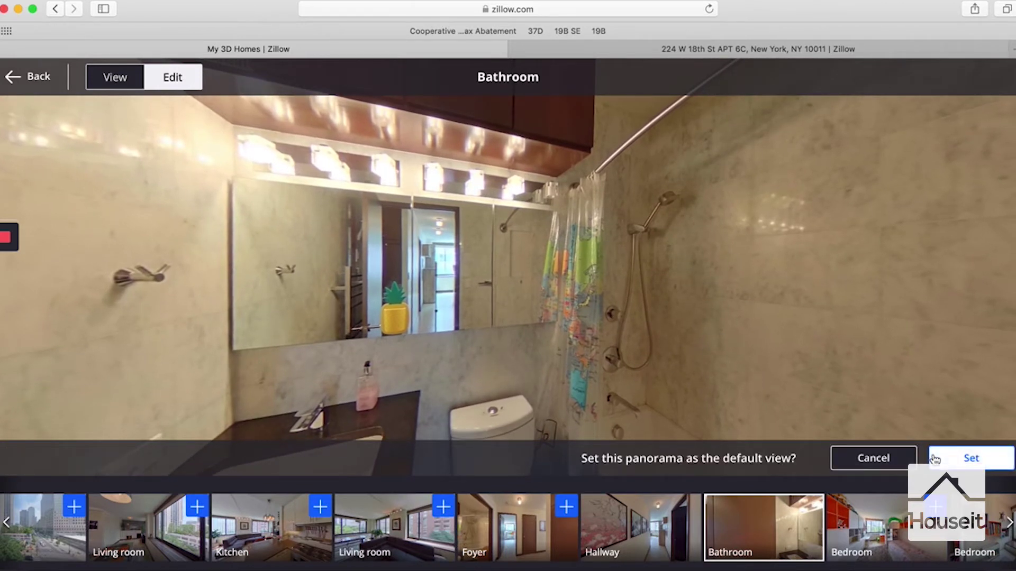
left_click(974, 468)
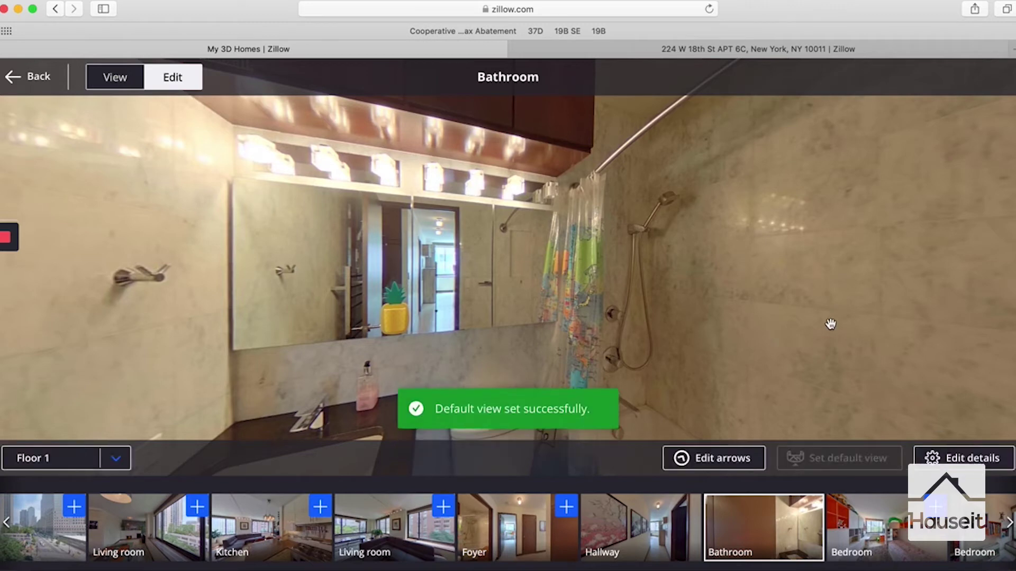
- Connect the Bathroom panorama to the Foyer with an arrow near the closet just outside the bathroom doorway
left_click_drag(905, 347, 598, 348)
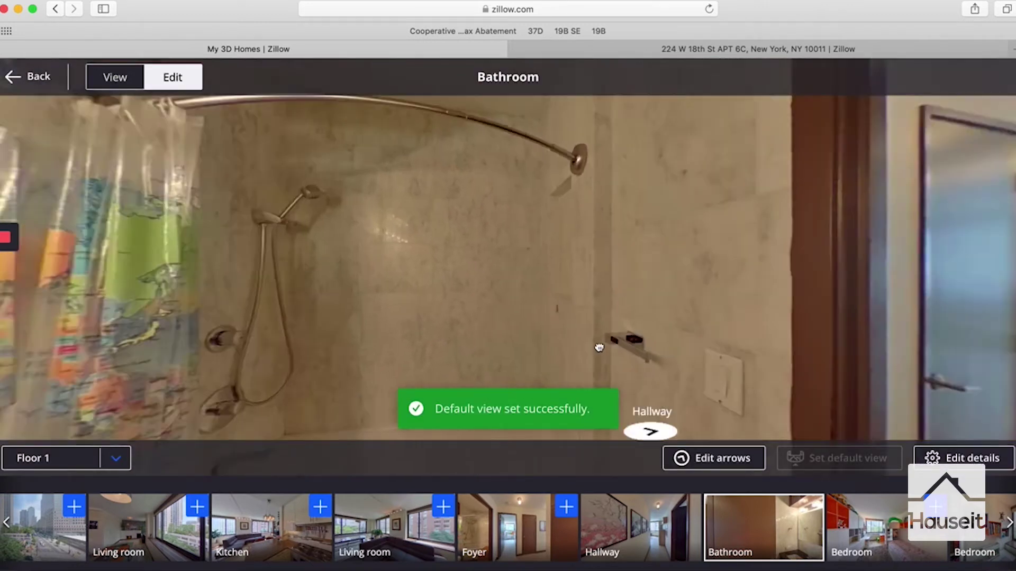
left_click_drag(792, 329, 603, 311)
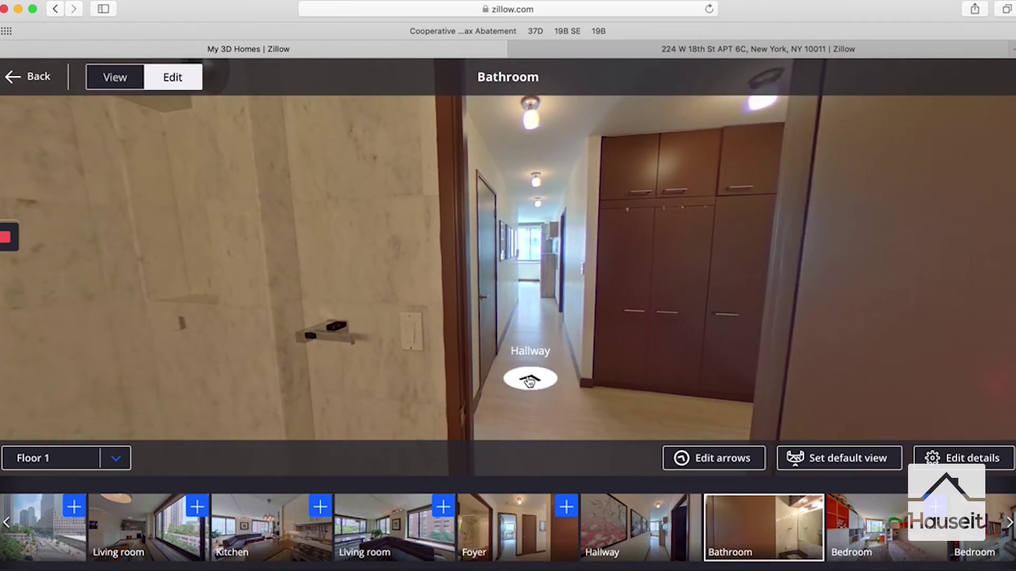
left_click_drag(718, 368, 645, 368)
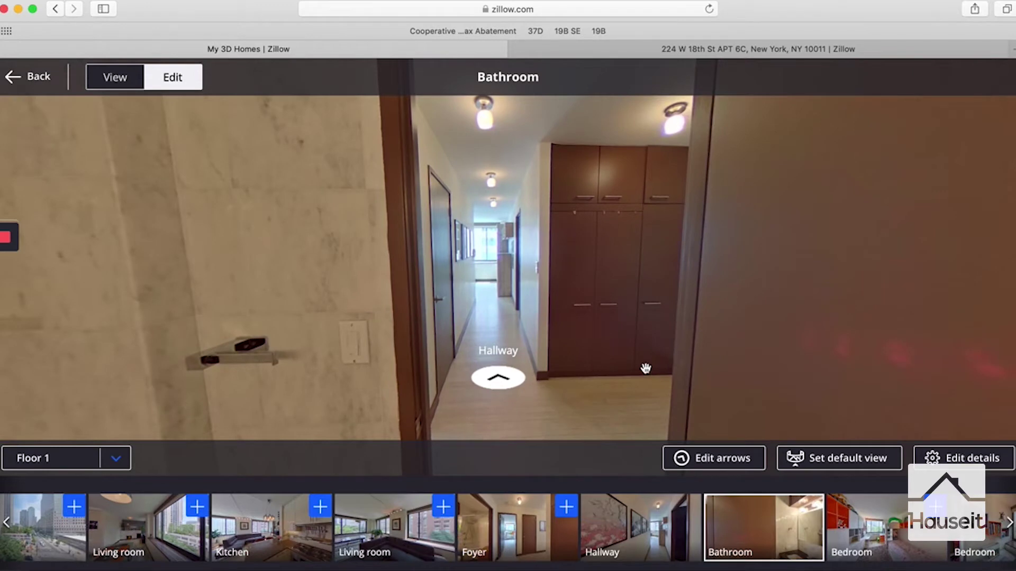
left_click(569, 506)
left_click_drag(638, 372, 516, 375)
left_click(971, 455)
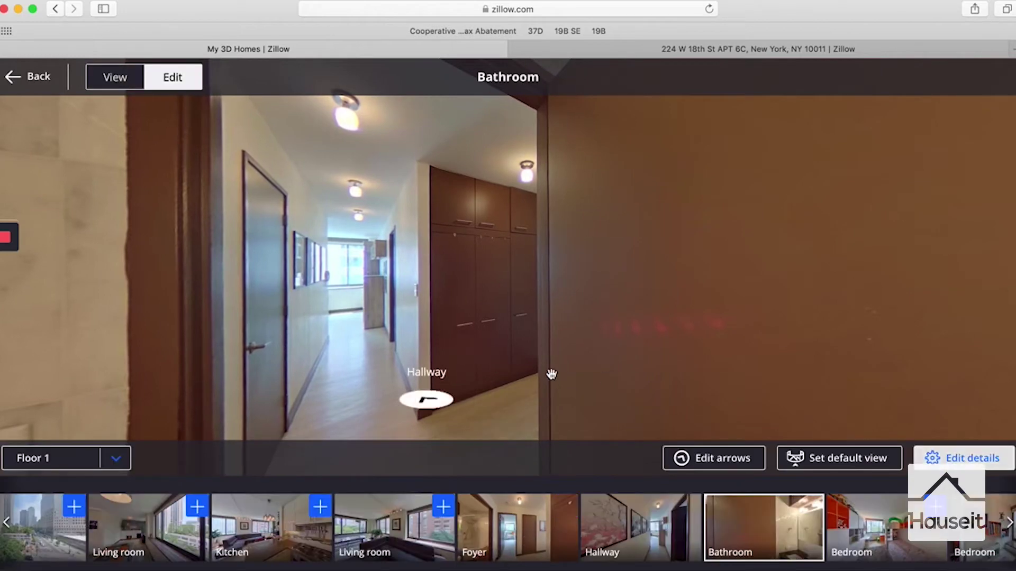
- Follow the new arrow from the Bathroom to the Foyer and look toward the bathroom and bedroom doorways
left_click(510, 390)
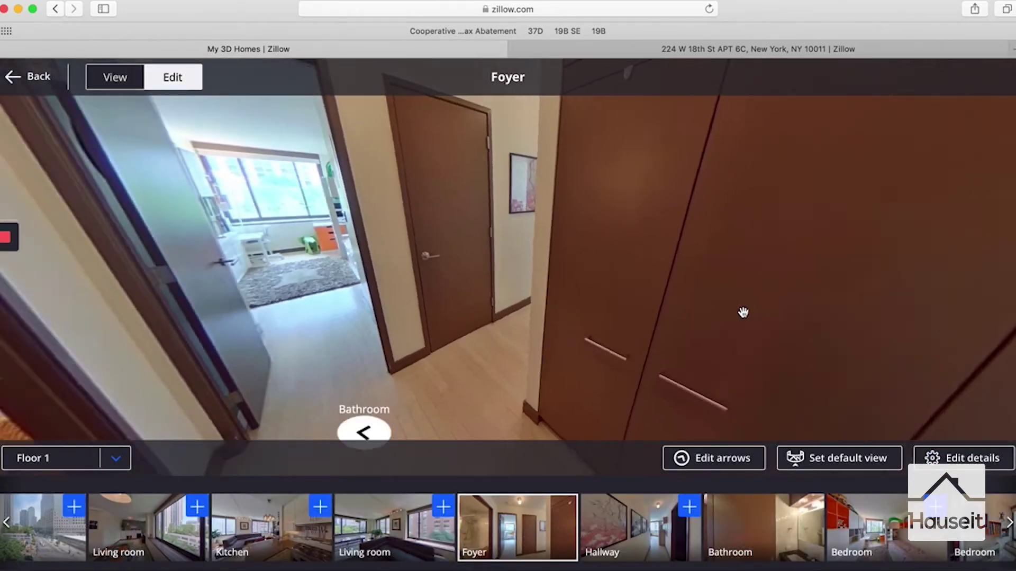
left_click_drag(743, 313, 860, 336)
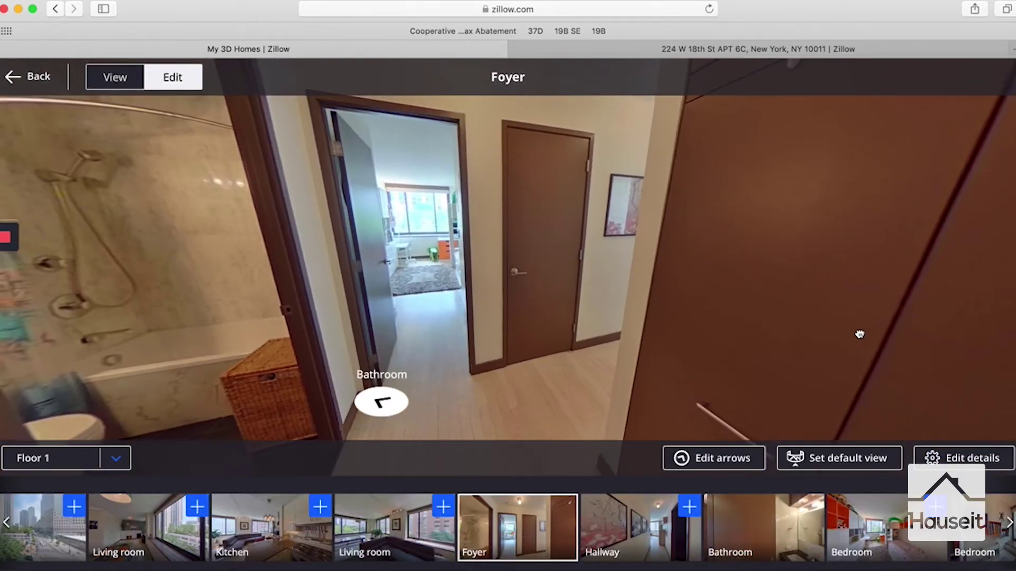
left_click_drag(494, 345, 595, 342)
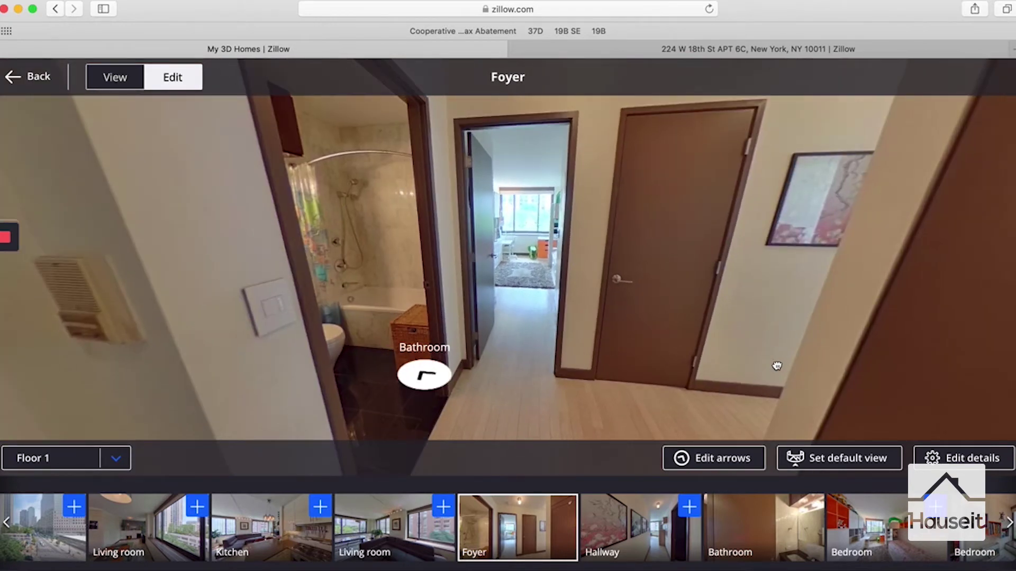
left_click_drag(776, 367, 731, 365)
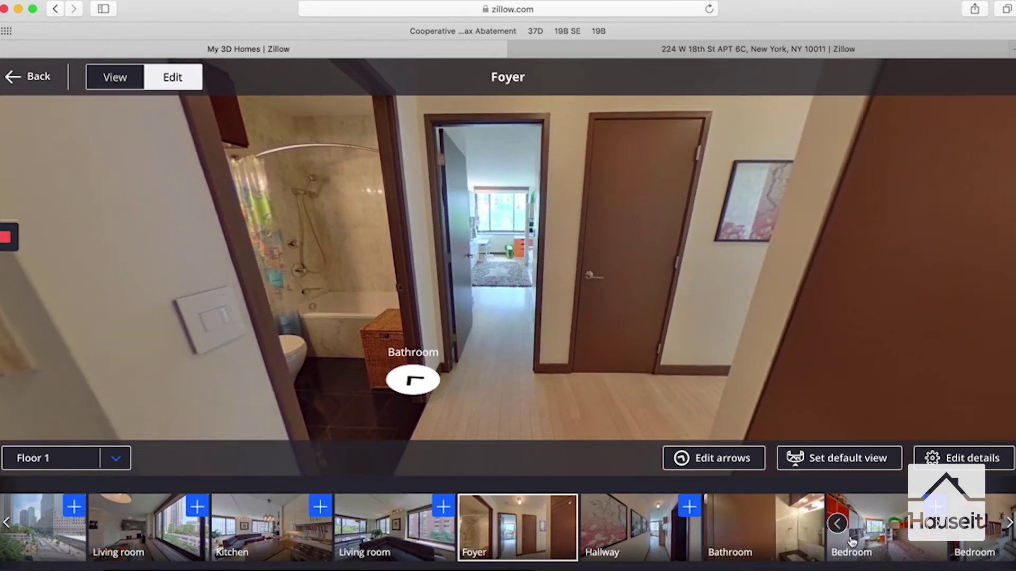
- Connect the Foyer to the Hallway panorama with an arrow at the passage beside the closed door and closet
left_click(1010, 523)
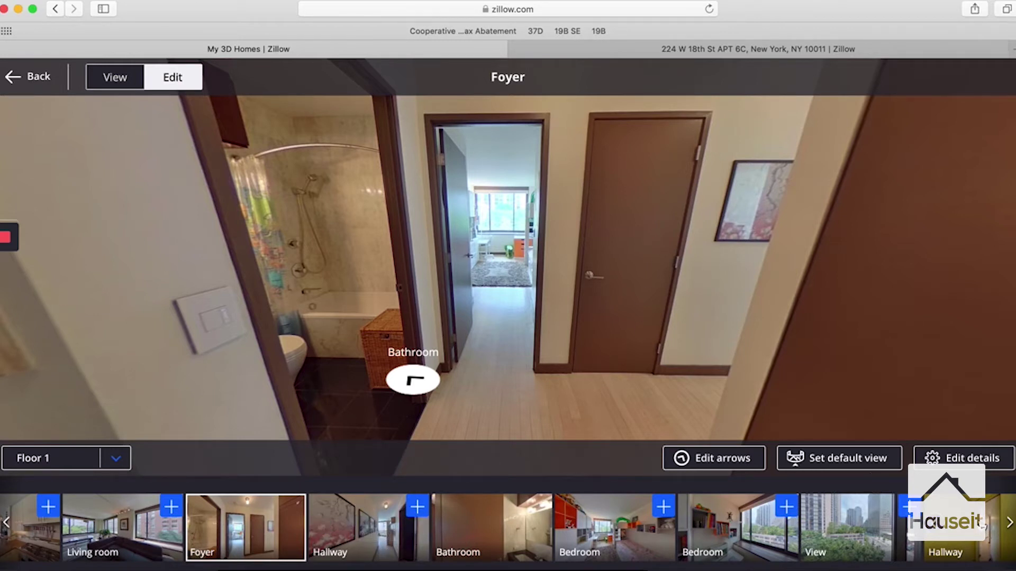
left_click(417, 507)
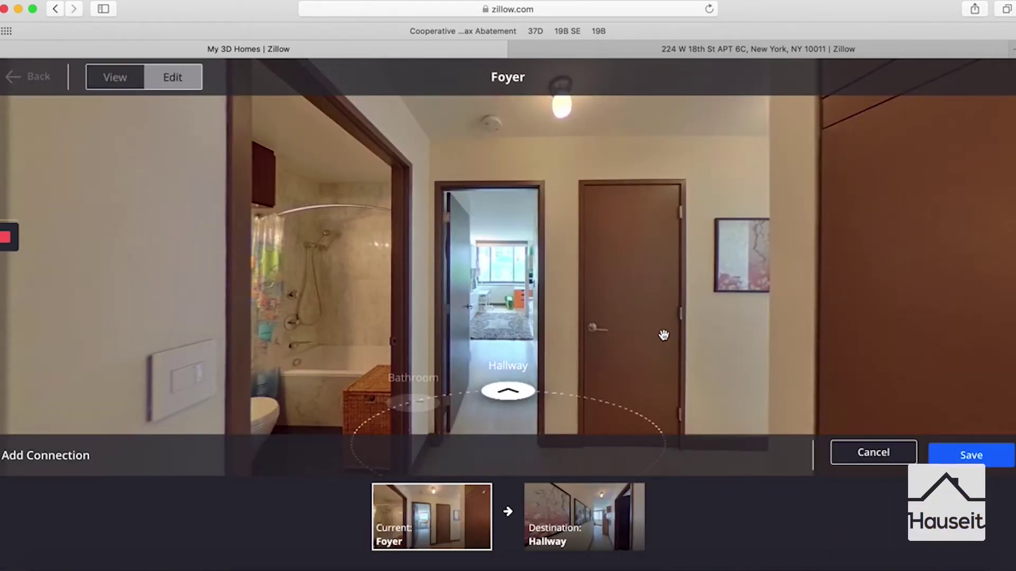
left_click_drag(552, 337, 497, 345)
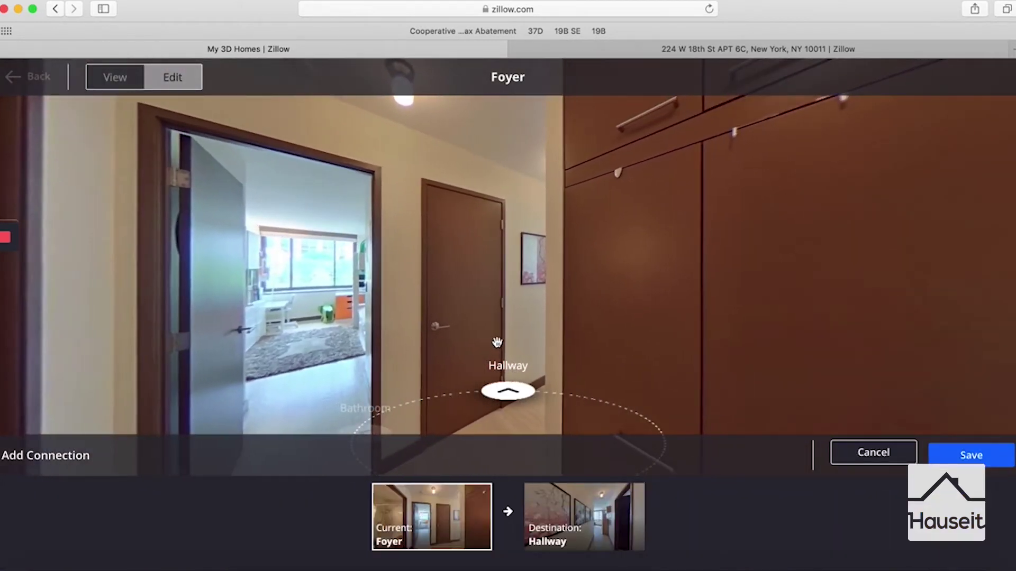
left_click(971, 451)
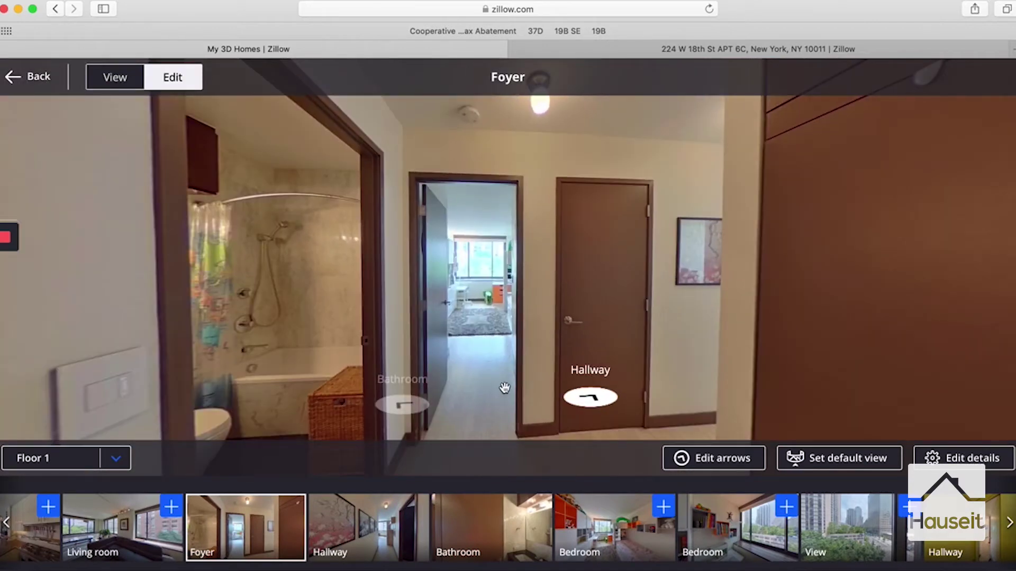
- Connect the Foyer to the Bedroom panorama with the orange shelves, placing the arrow at the open bedroom doorway
left_click(664, 507)
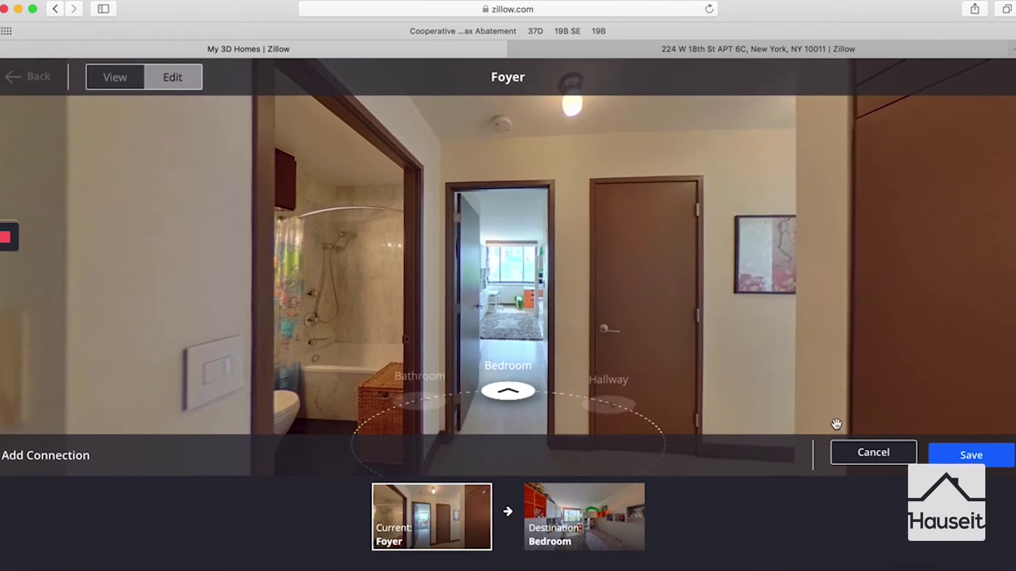
left_click(970, 455)
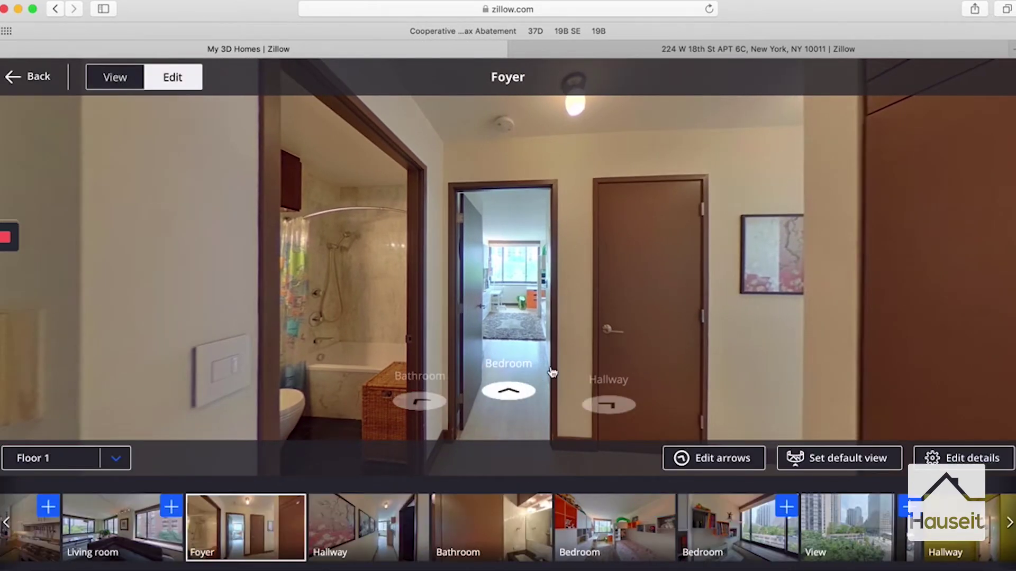
left_click_drag(611, 356, 586, 353)
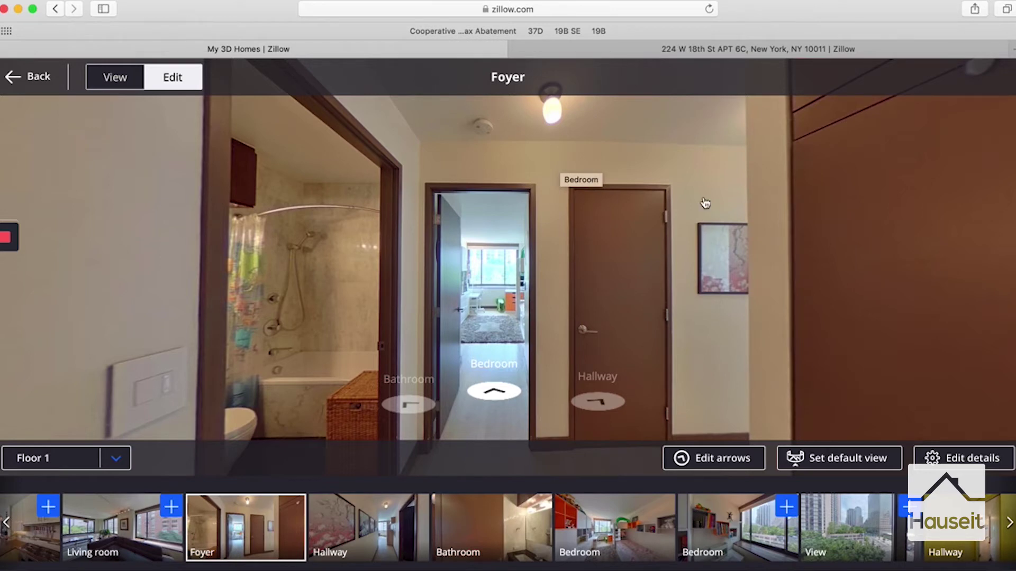
- Mark the Foyer as the first panorama for Floor 1 and save its panorama details
left_click(953, 458)
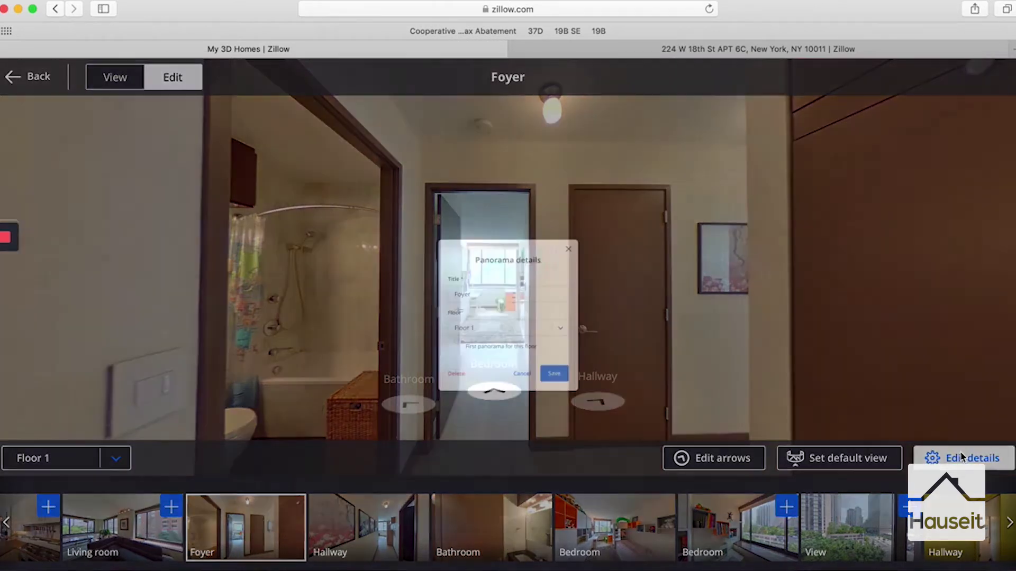
left_click(413, 364)
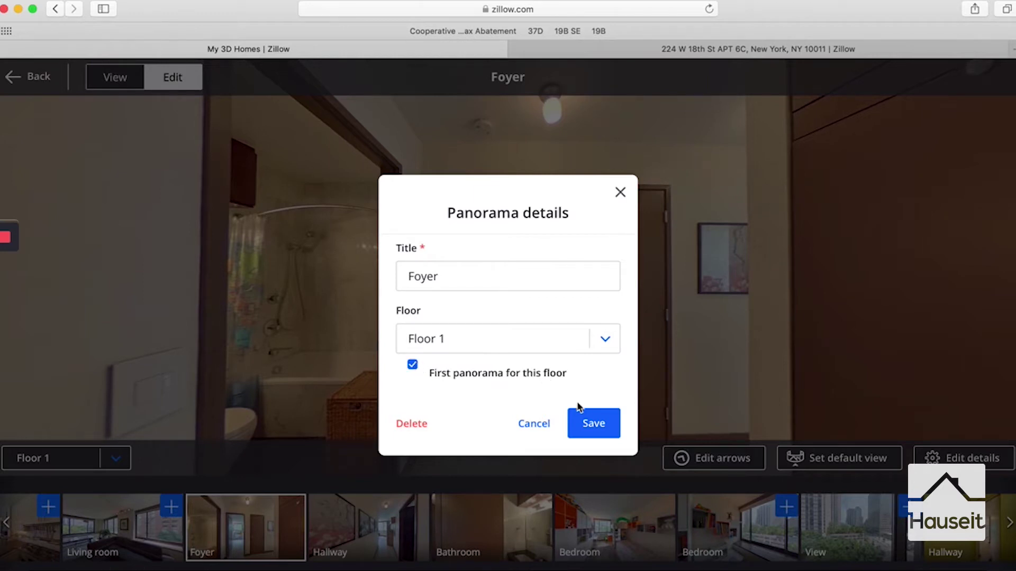
left_click(593, 425)
- Enter the Bedroom from the Foyer and examine its arrows to the View and window-side Bedroom panoramas, returning to the first Bedroom
left_click_drag(535, 342, 575, 346)
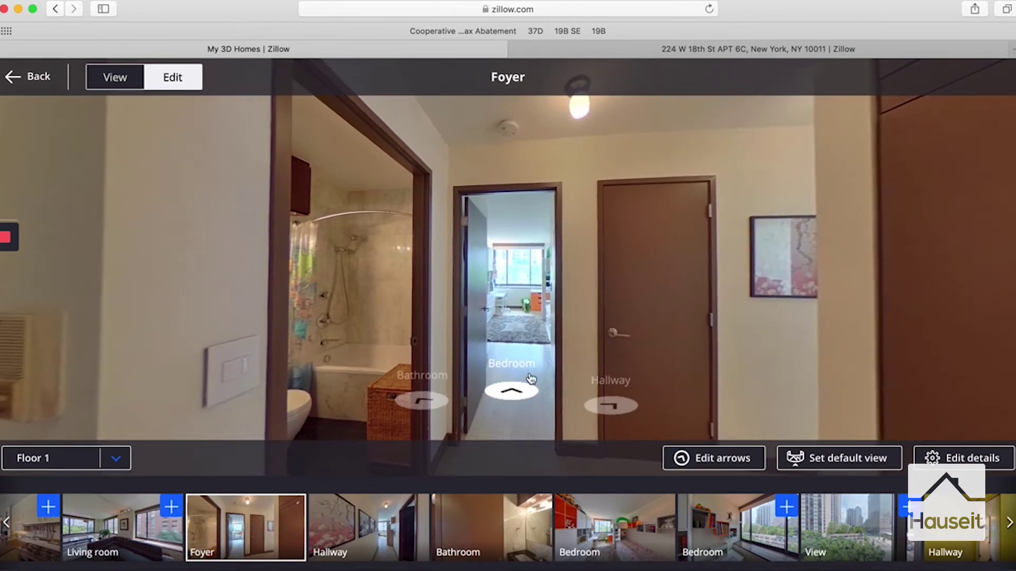
left_click(511, 391)
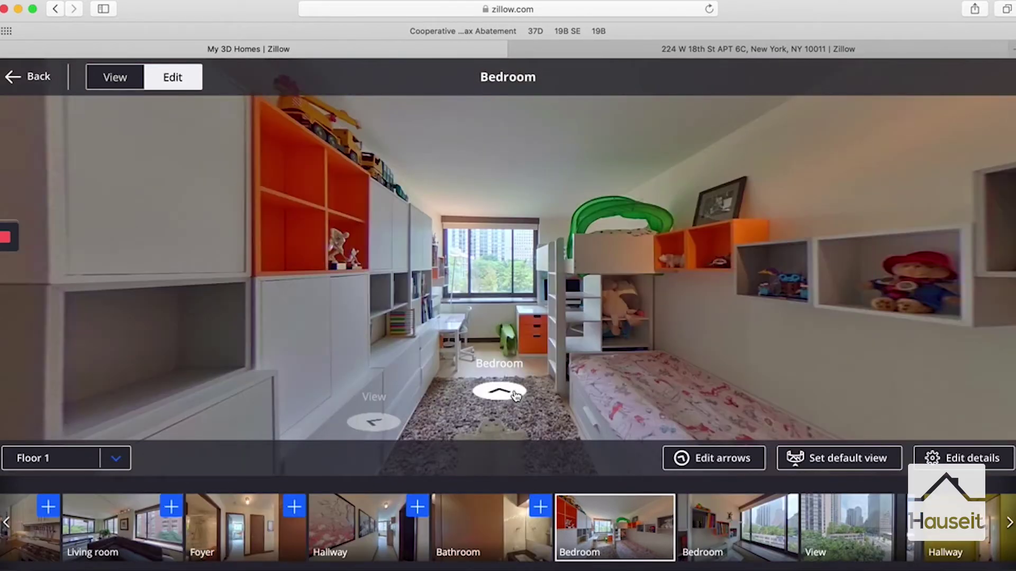
left_click_drag(454, 370, 477, 368)
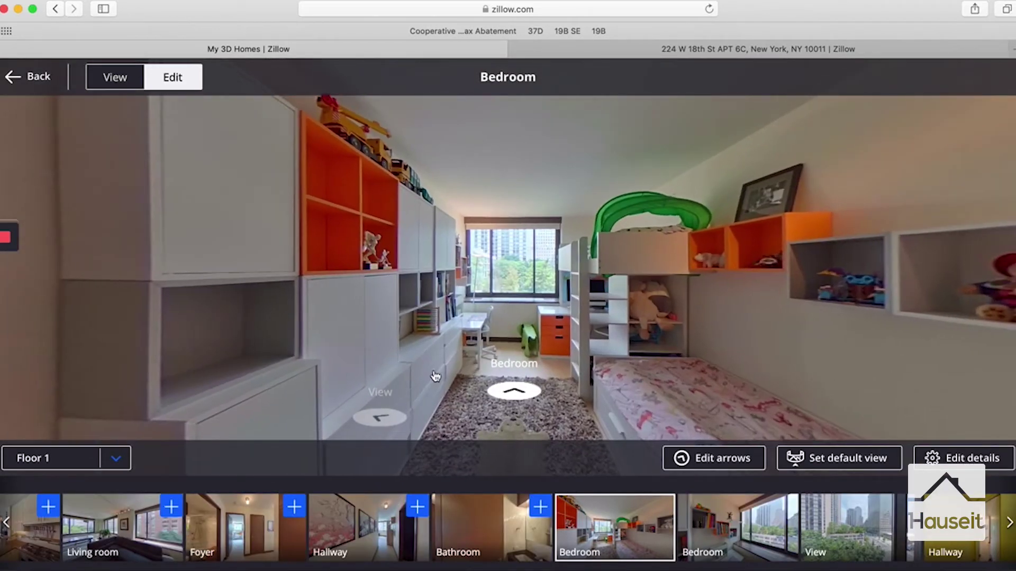
left_click_drag(351, 406, 426, 376)
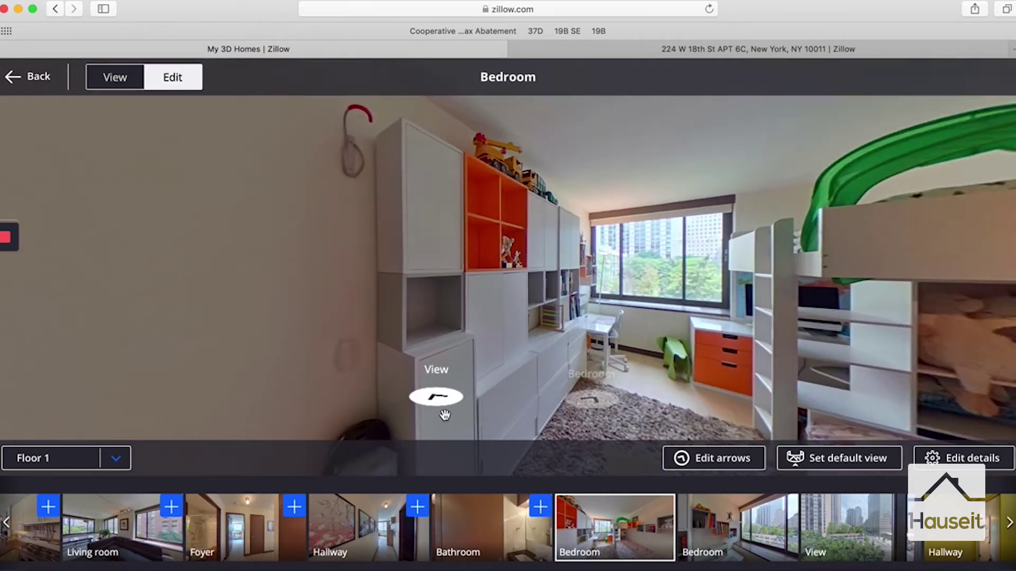
left_click_drag(514, 378, 422, 387)
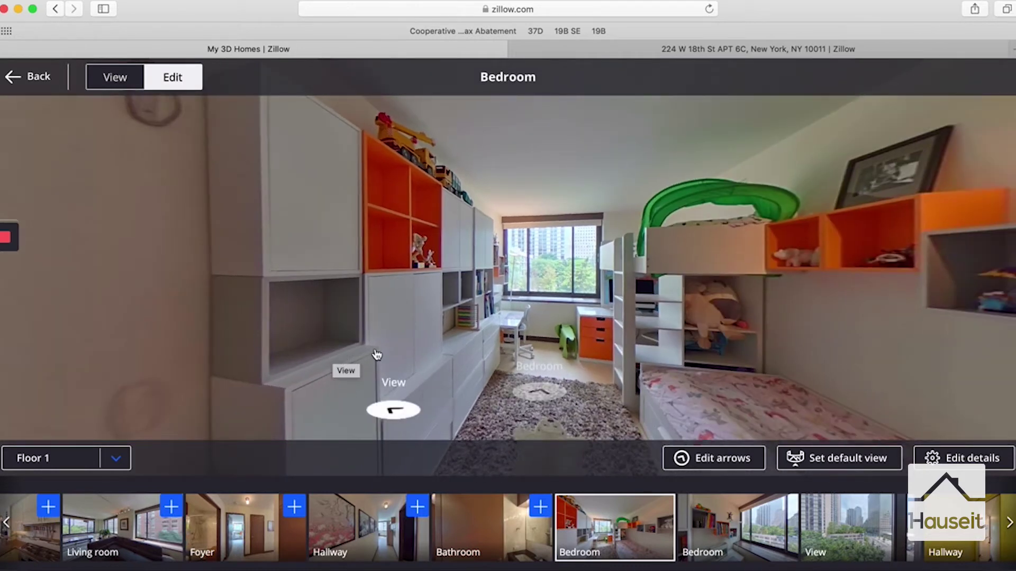
left_click_drag(408, 348, 397, 348)
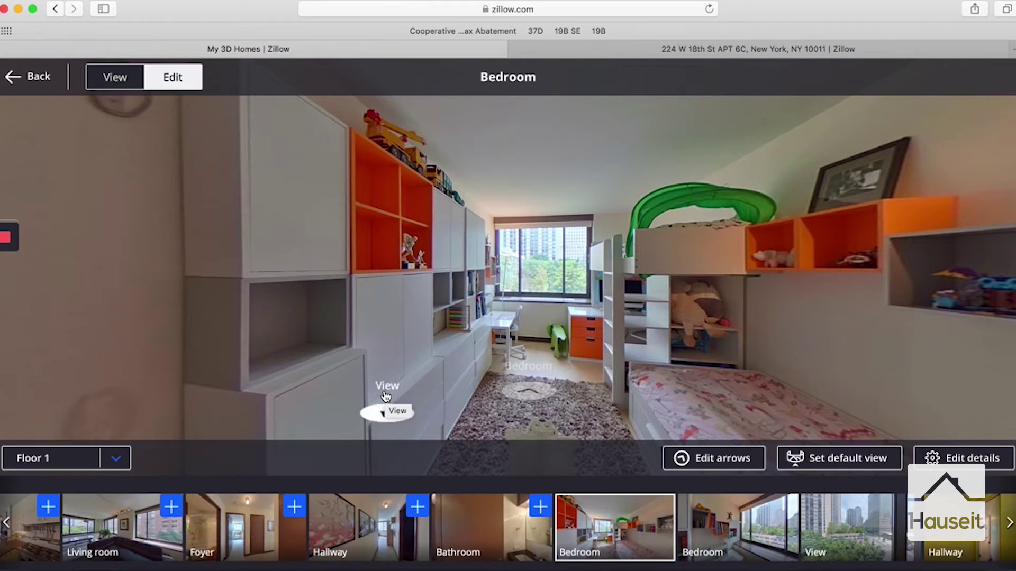
left_click(536, 392)
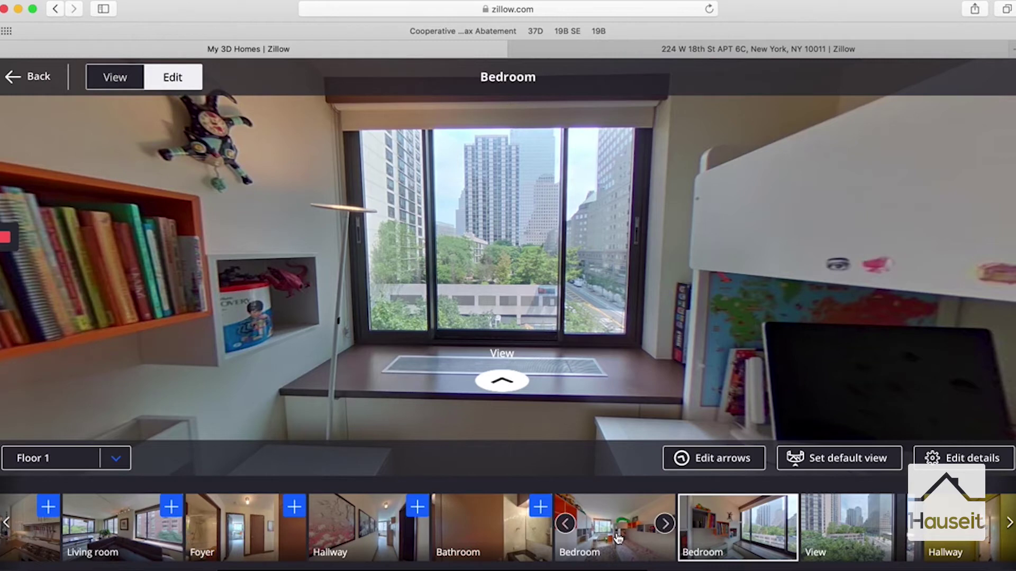
left_click(564, 524)
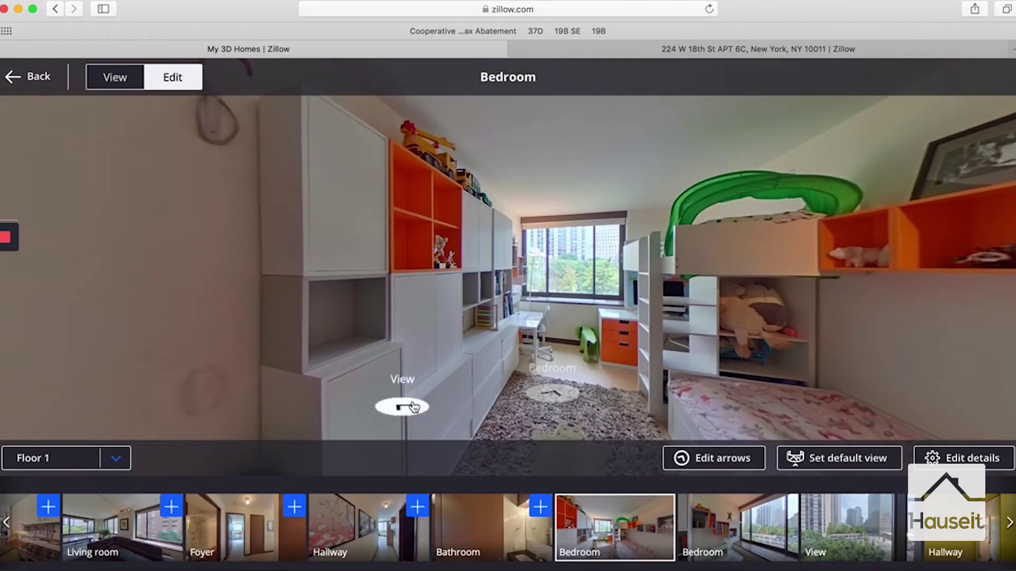
- Delete the arrow leading from the Bedroom with the orange shelves to the View panorama
left_click(724, 459)
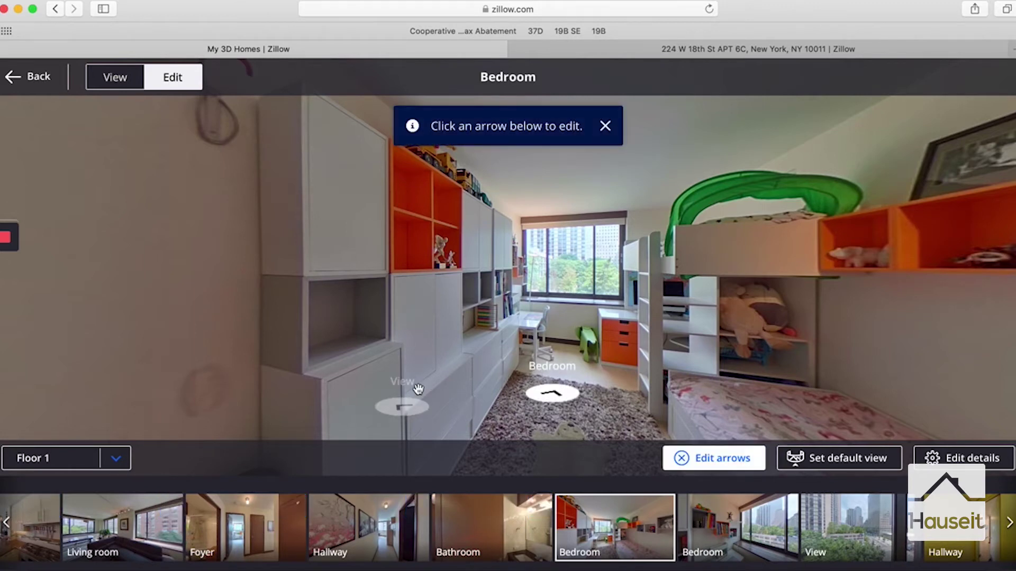
left_click(405, 405)
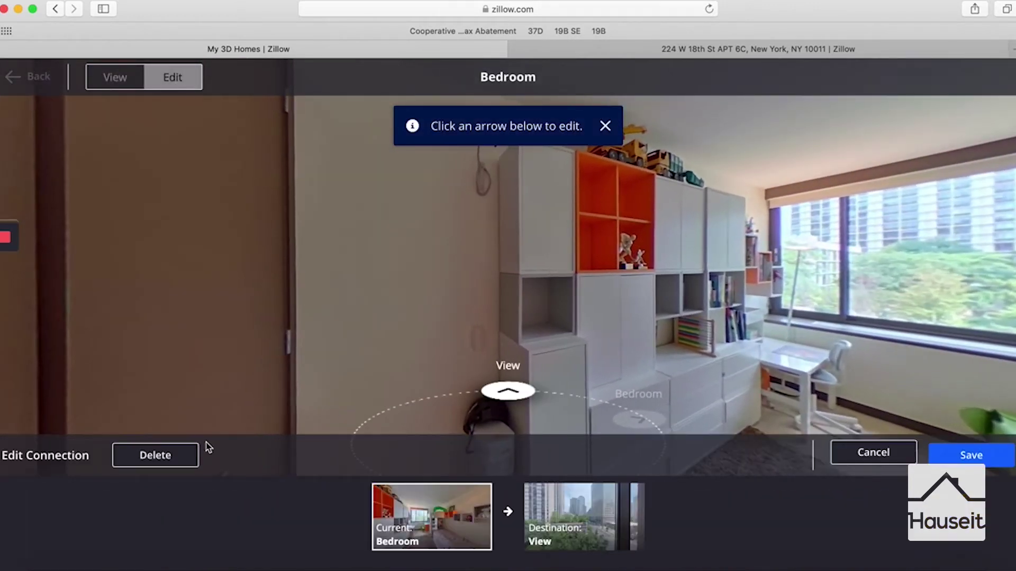
left_click(179, 453)
- Connect the Bedroom with the orange shelves to the Foyer, placing the arrow at the open doorway beside the electrical panel
left_click_drag(708, 332, 493, 334)
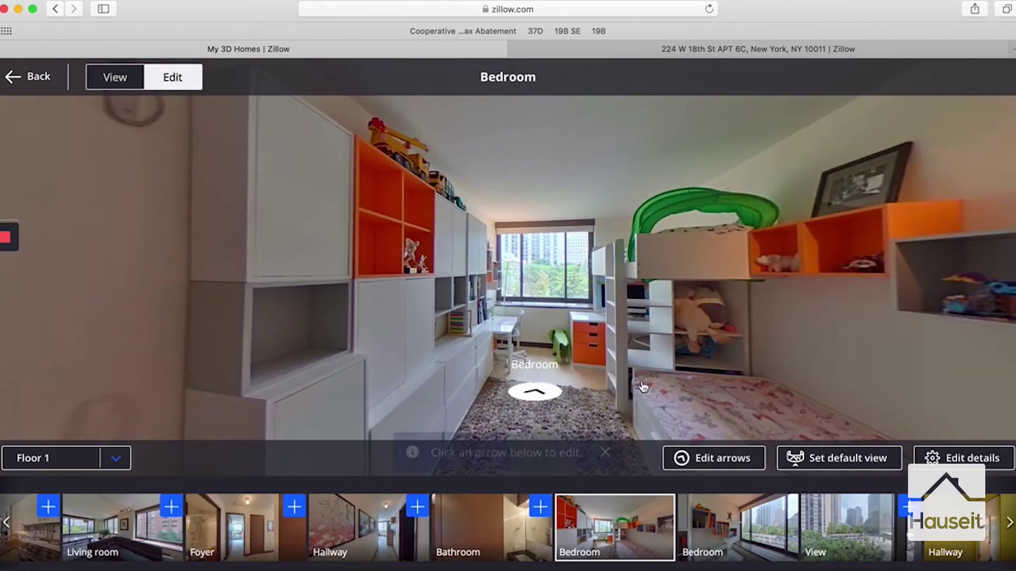
left_click_drag(644, 388, 579, 385)
left_click_drag(746, 353, 577, 333)
left_click_drag(767, 312, 688, 310)
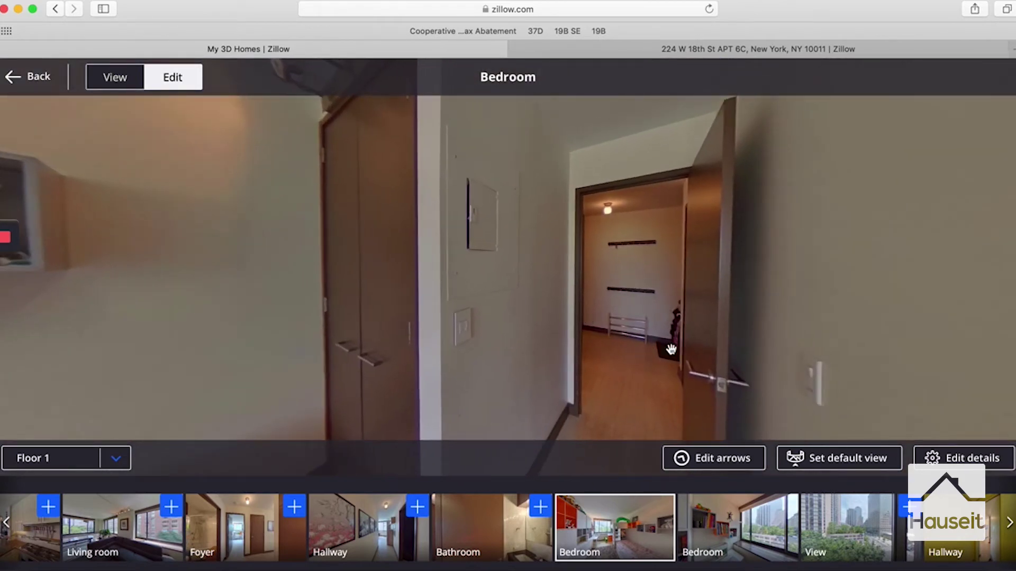
left_click_drag(671, 350, 583, 332)
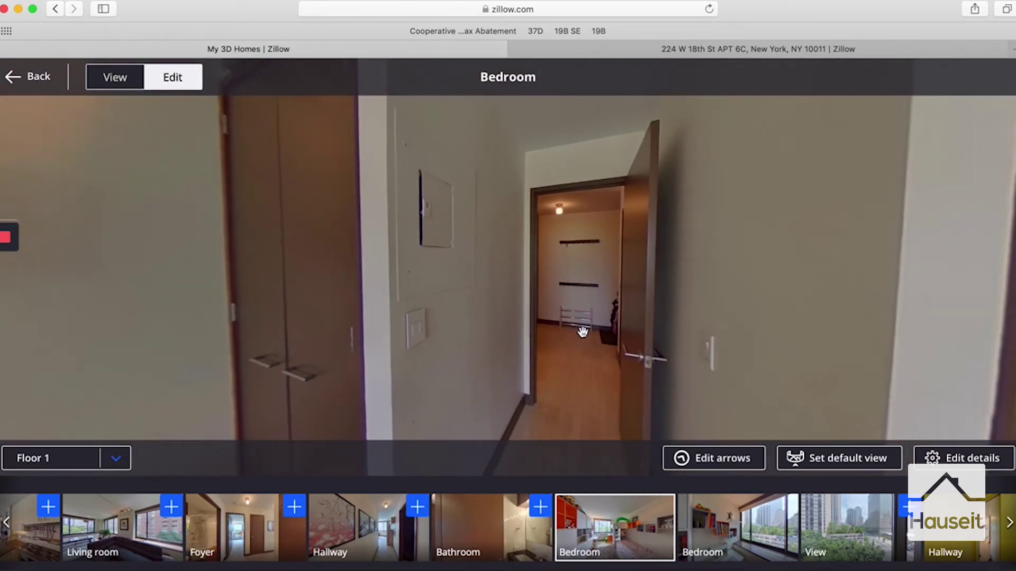
left_click(294, 507)
left_click_drag(598, 327, 524, 333)
left_click(966, 451)
- Follow the arrows from the first Bedroom through the window-side Bedroom into the View panorama and examine the arrow over the window
left_click_drag(272, 347, 494, 332)
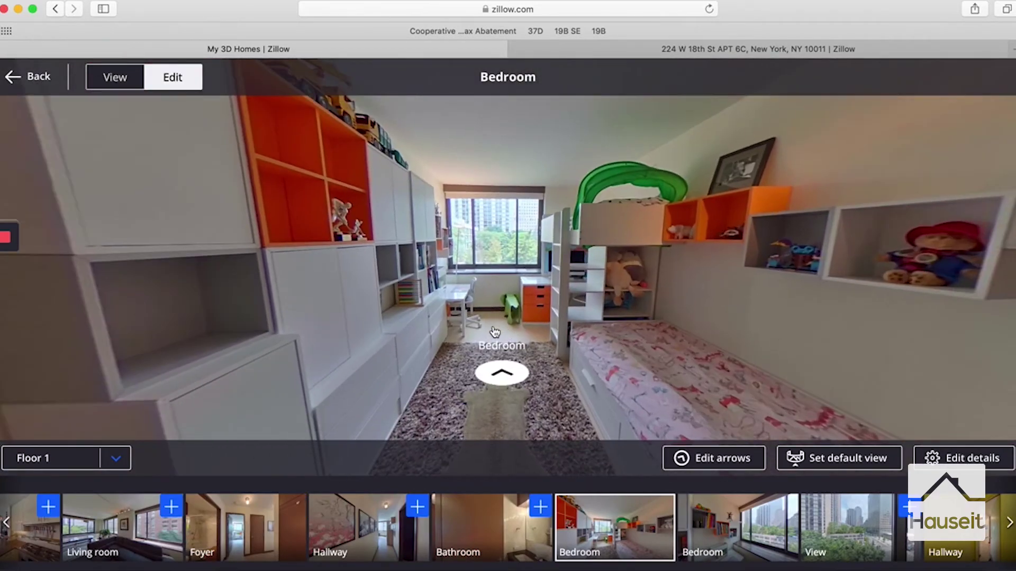
left_click(502, 377)
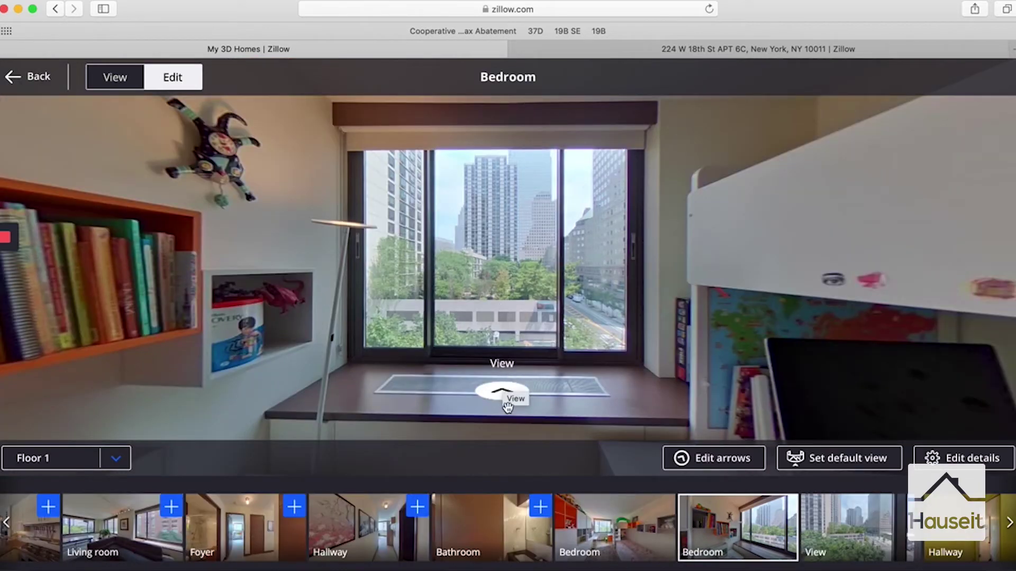
left_click(505, 394)
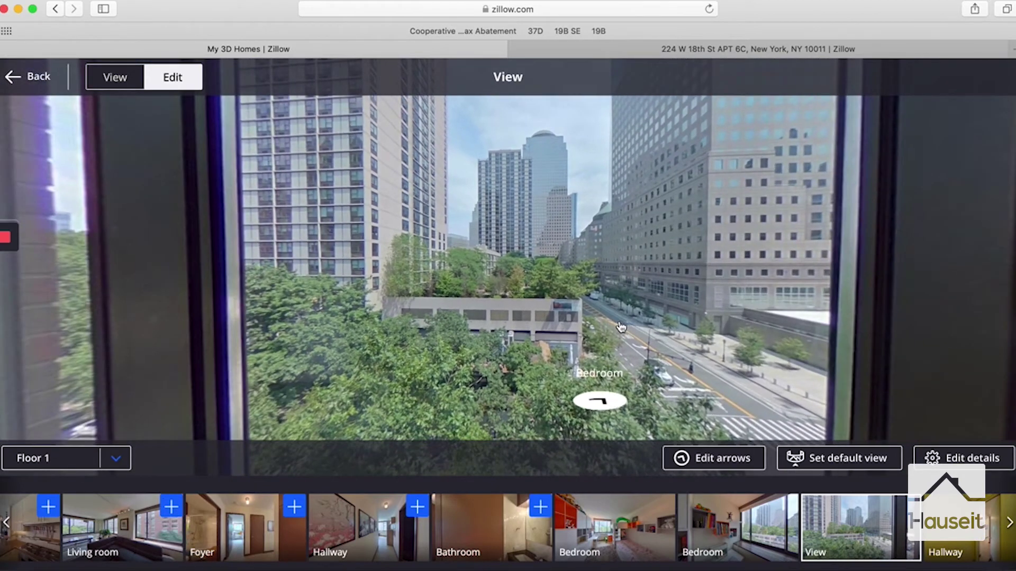
mouse_move(850, 512)
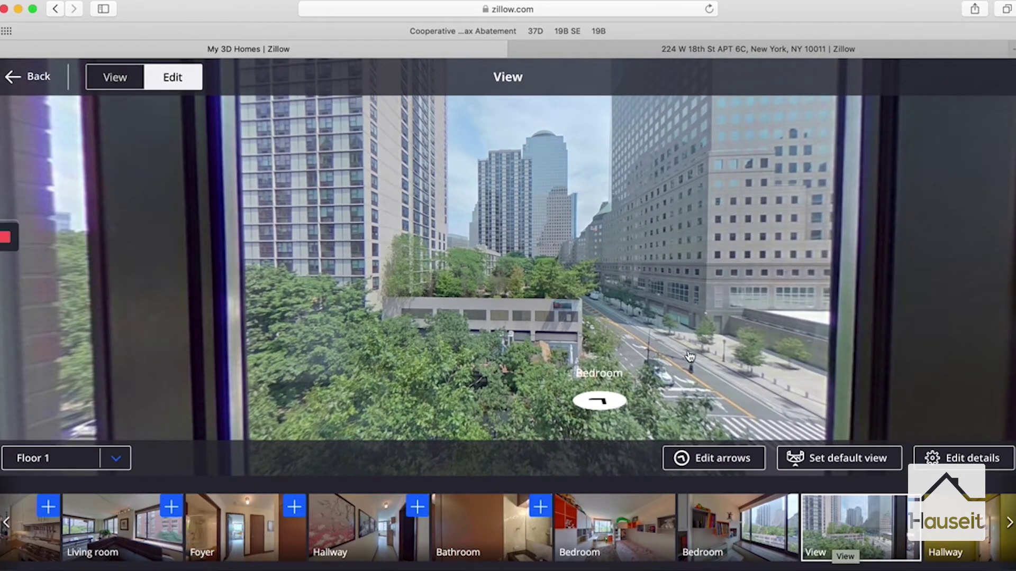
left_click_drag(689, 356, 615, 360)
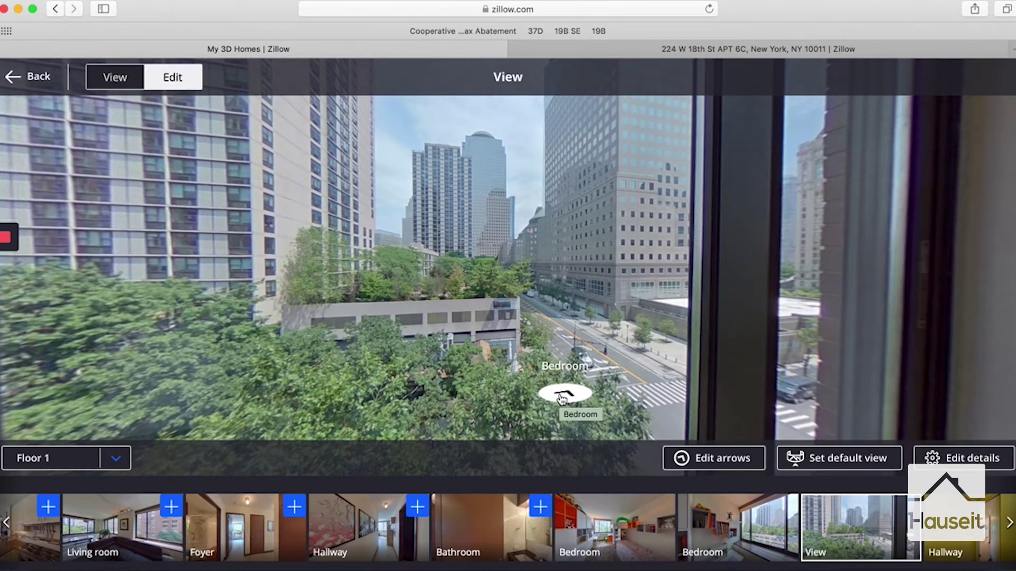
left_click(688, 458)
left_click_drag(667, 413, 572, 398)
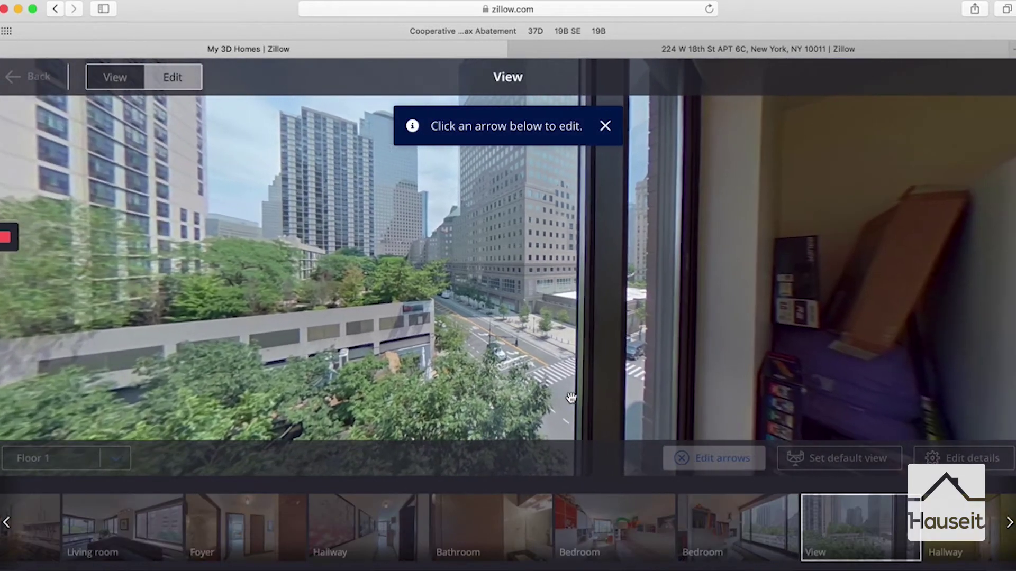
left_click(508, 392)
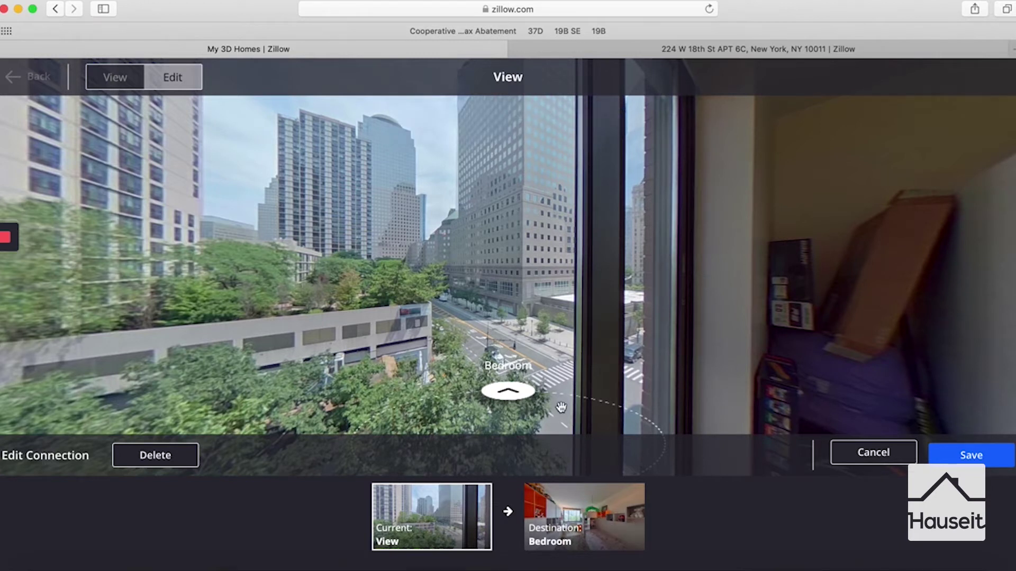
left_click(867, 454)
- Delete the View panorama's arrow over the window that leads to the first Bedroom, keeping its arrow toward the room, and dismiss the editing hint
left_click_drag(755, 336, 326, 348)
left_click_drag(608, 321, 471, 324)
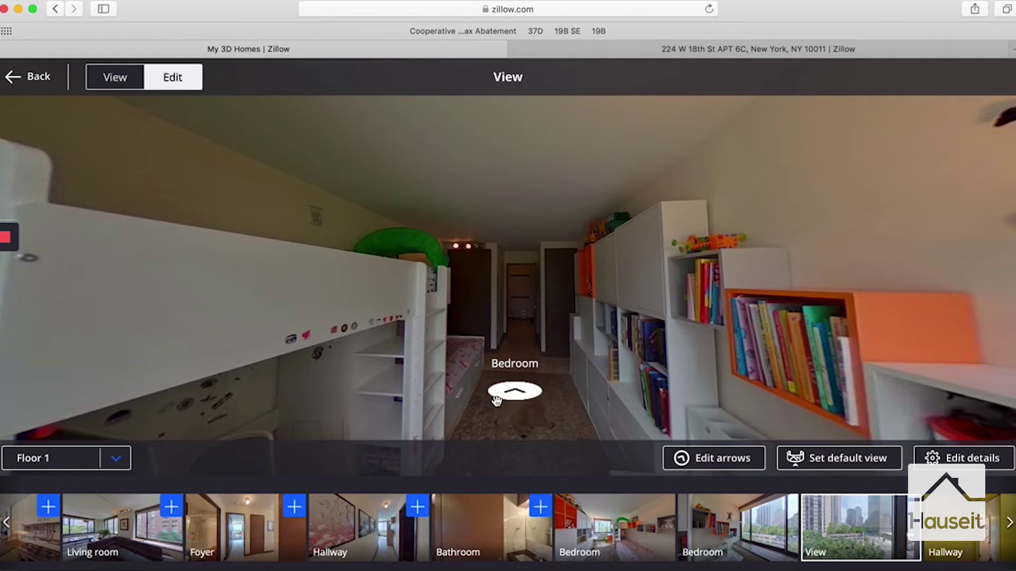
left_click_drag(376, 382, 726, 368)
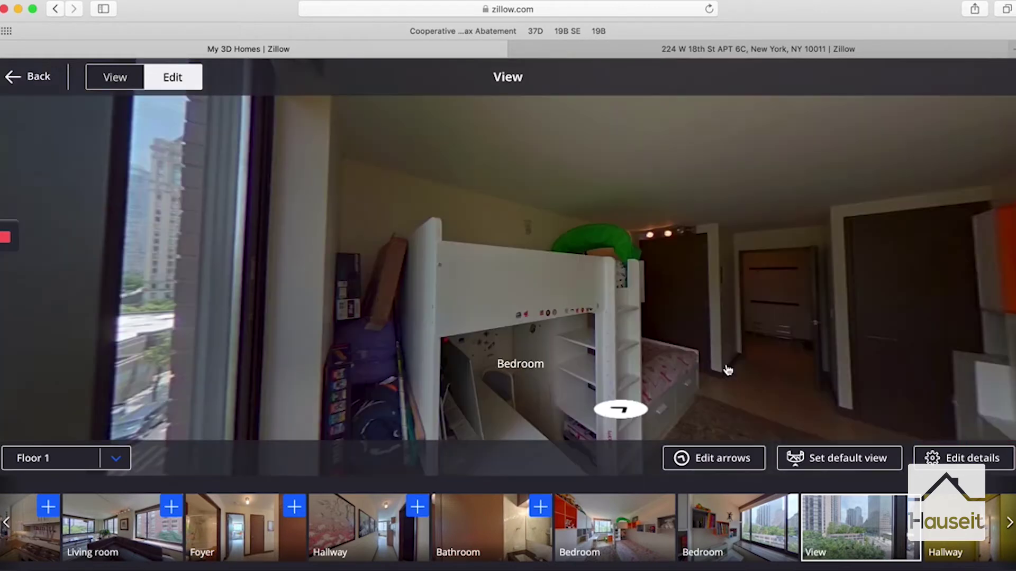
left_click_drag(454, 358, 714, 352)
left_click_drag(645, 343, 669, 345)
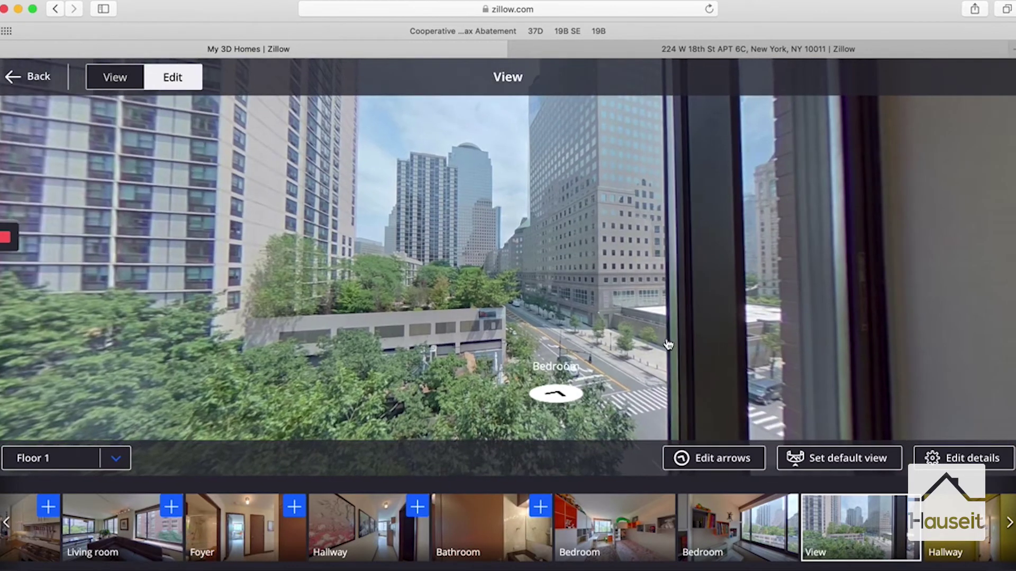
left_click_drag(517, 364, 614, 367)
left_click(729, 461)
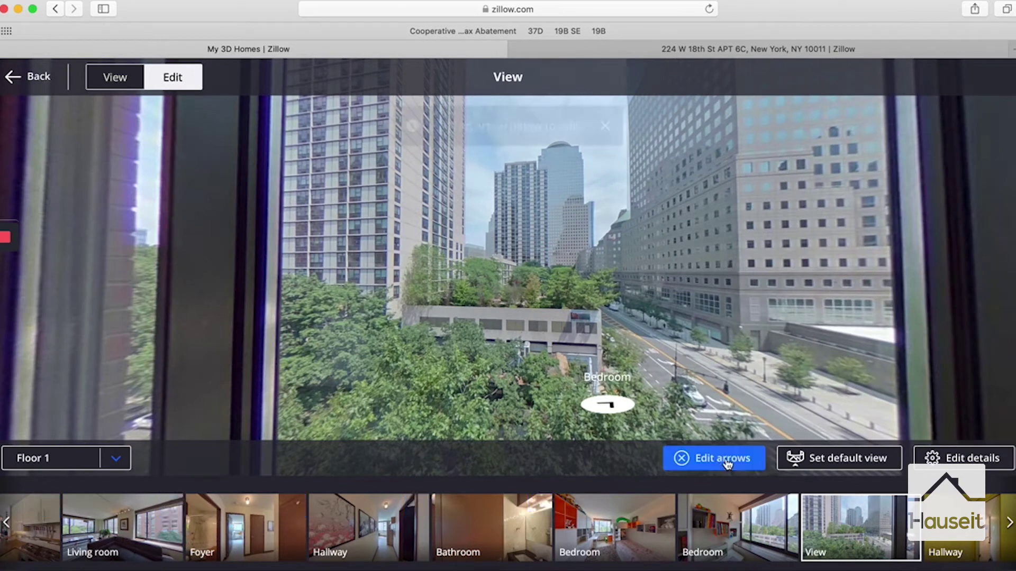
left_click_drag(699, 408, 443, 392)
left_click(508, 390)
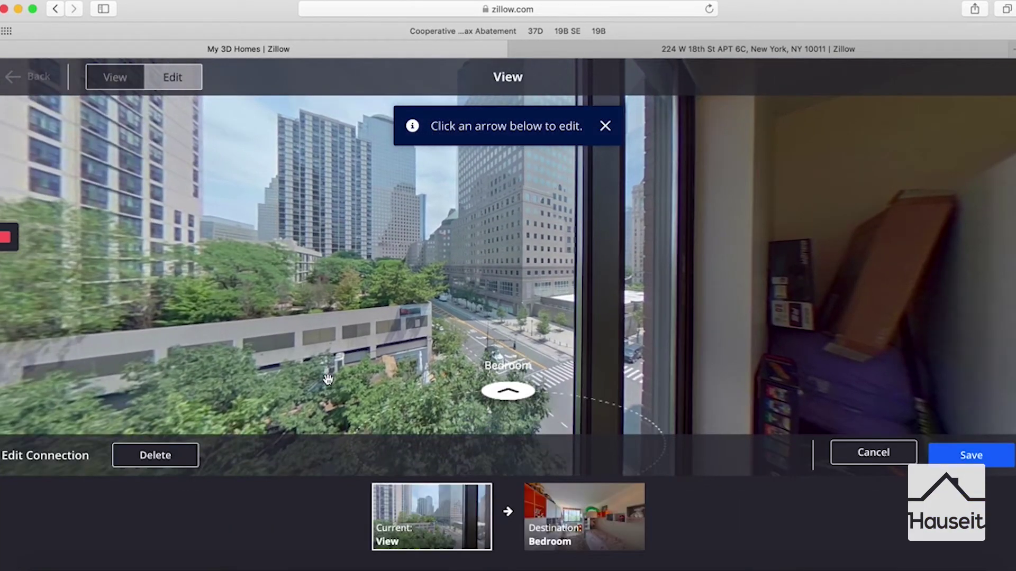
left_click(152, 455)
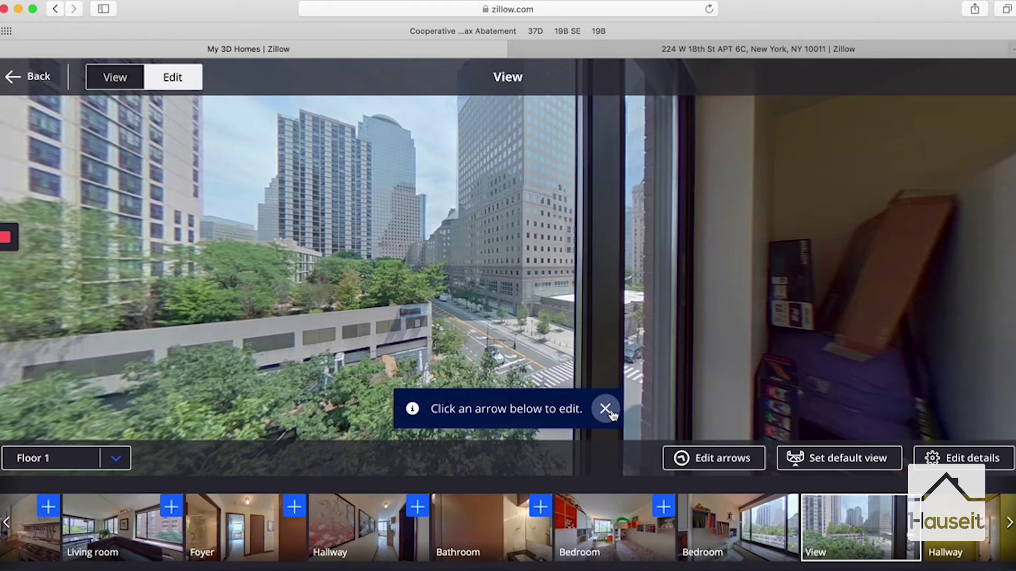
left_click(607, 410)
- Follow the arrows back from the View panorama through both Bedrooms and the Foyer into the Hallway to check the route
left_click_drag(787, 391, 633, 374)
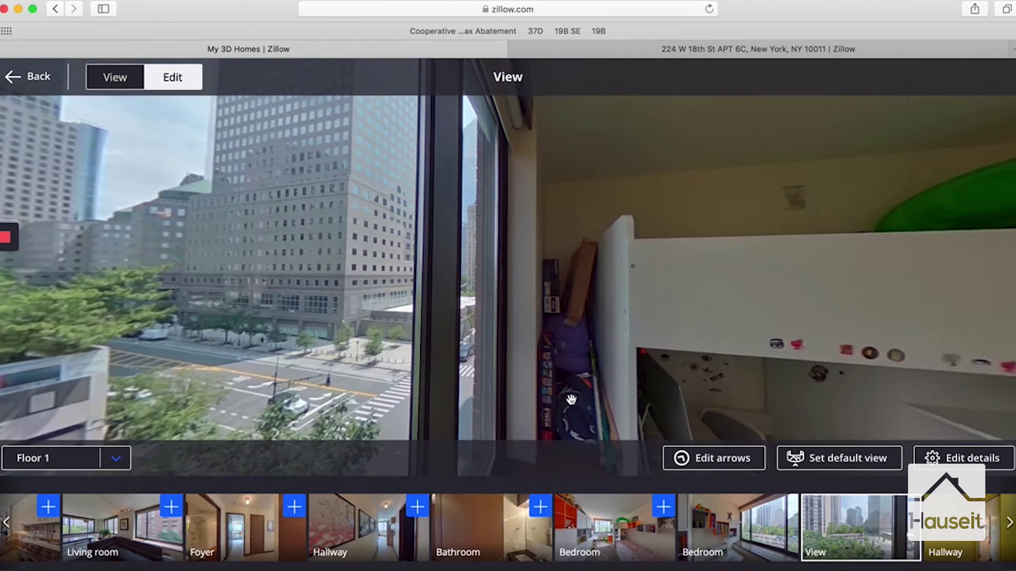
left_click_drag(768, 374, 653, 351)
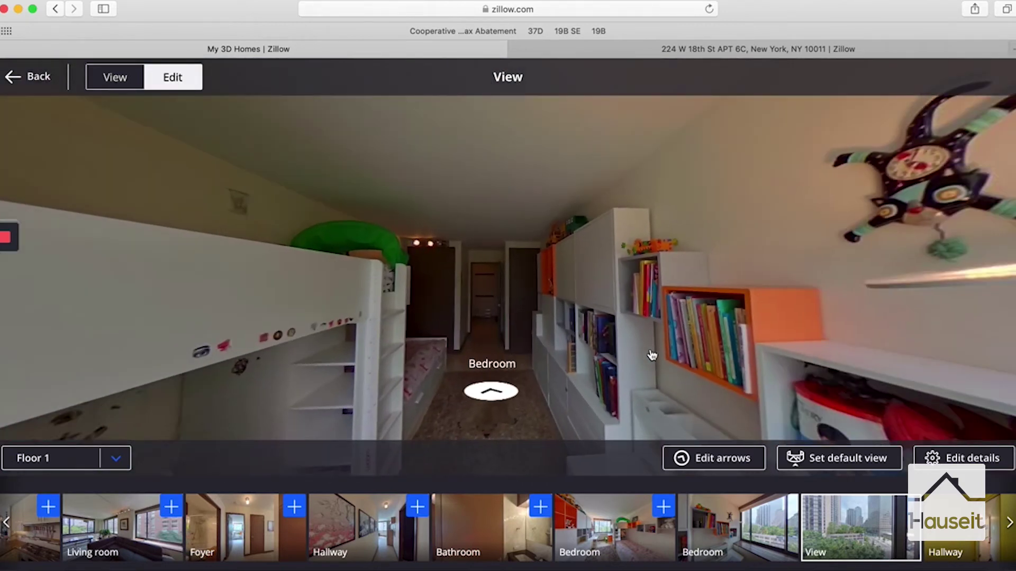
left_click(490, 395)
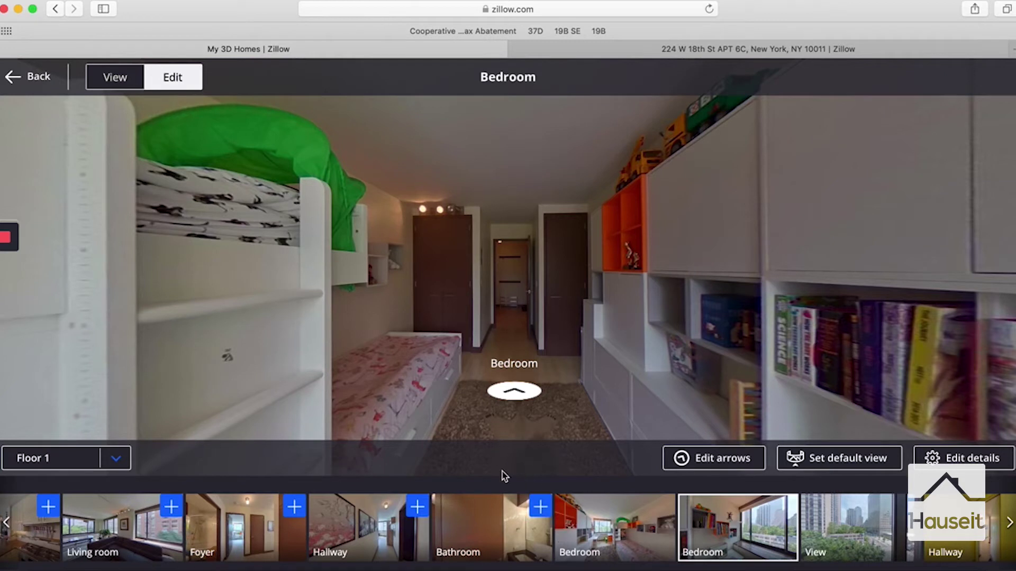
left_click(516, 392)
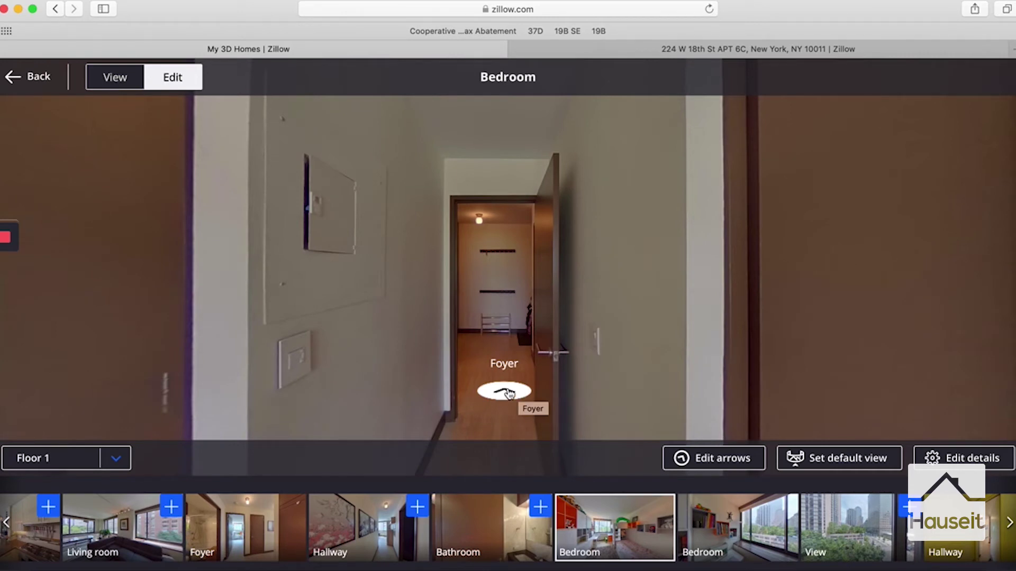
left_click(509, 394)
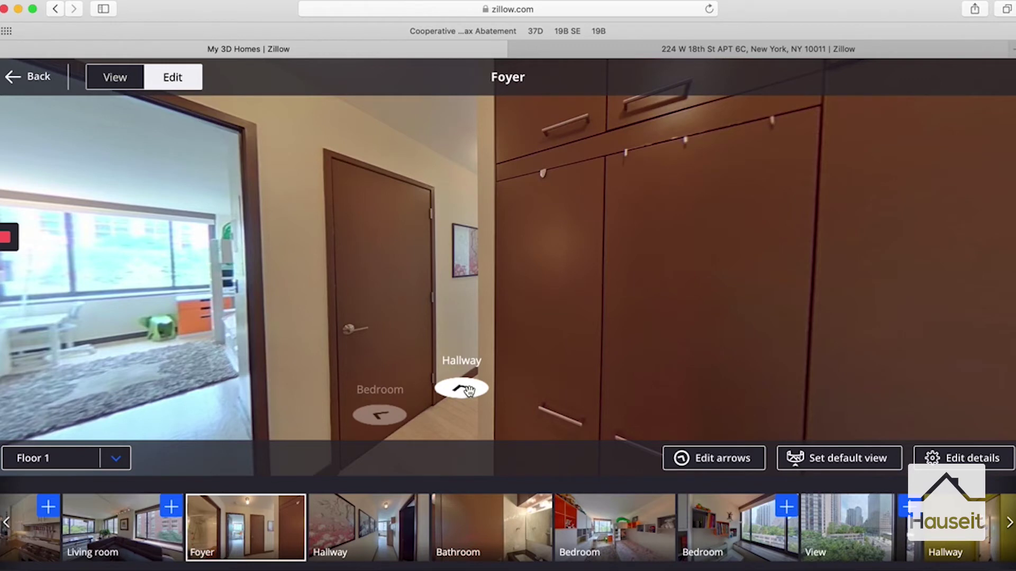
left_click(468, 392)
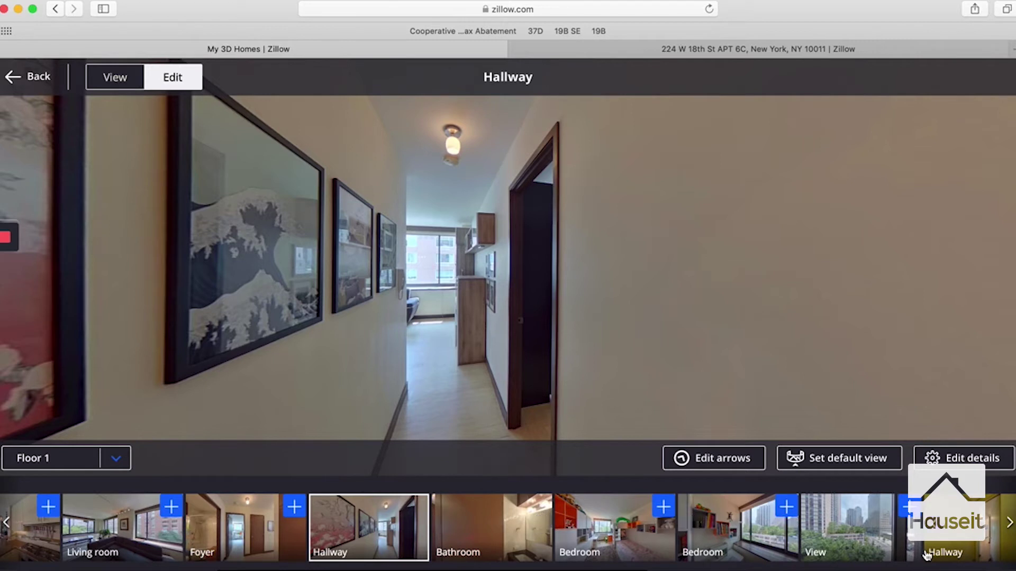
- Connect the Hallway with the framed pictures to the next Hallway panorama near the main bedroom, placing the arrow along the passage toward the windows
left_click(1009, 523)
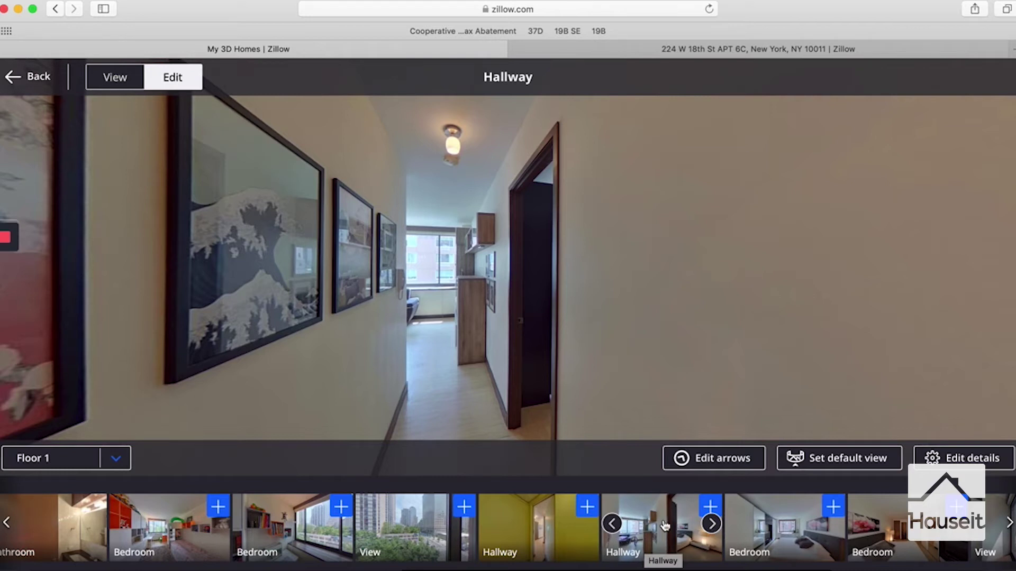
left_click(710, 507)
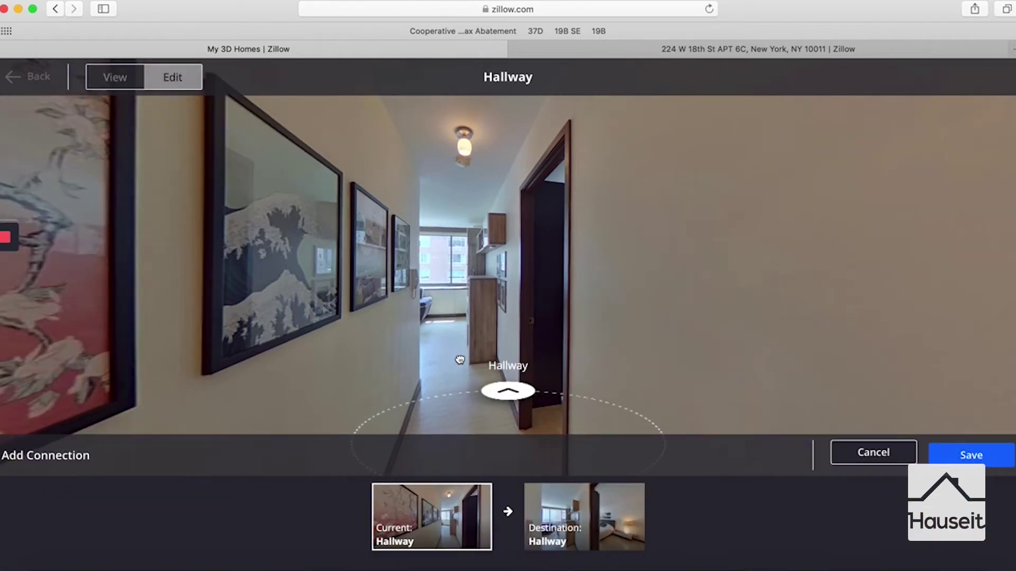
left_click_drag(460, 360, 493, 356)
left_click(941, 459)
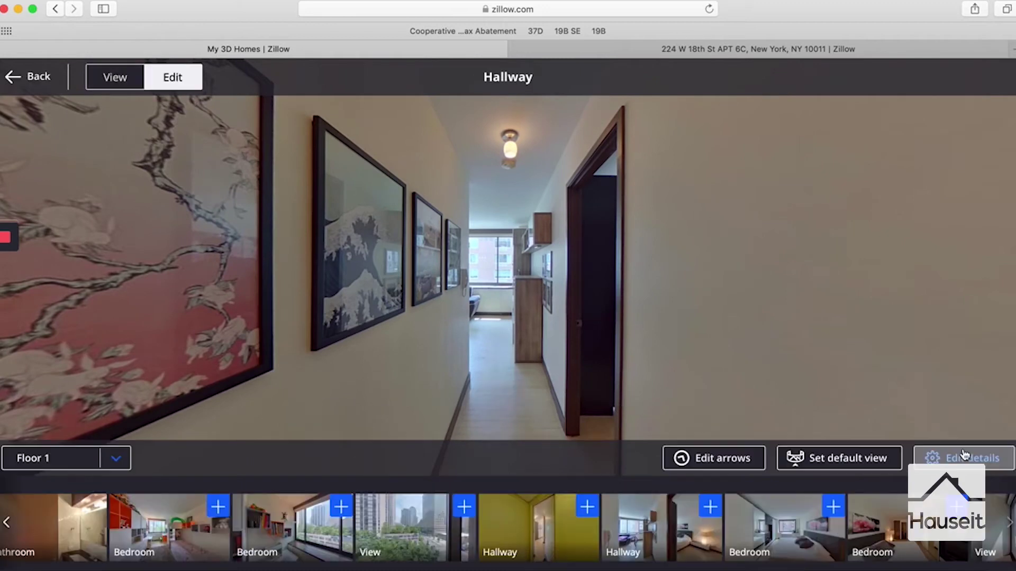
- Connect the Hallway to the Foyer, placing the arrow at the opening between the light-switch wall and the bathroom doorway
left_click_drag(800, 373, 512, 326)
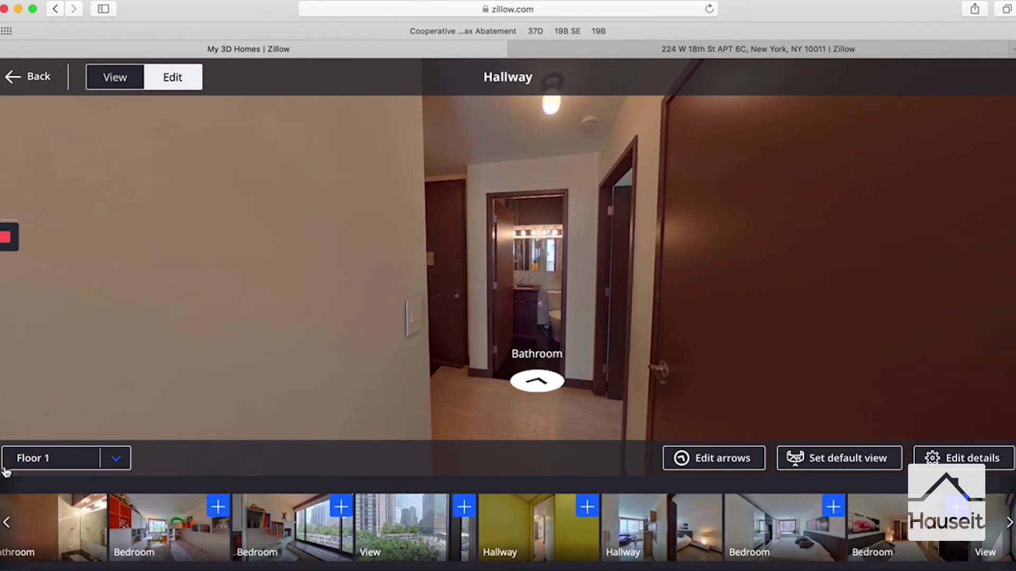
left_click(4, 522)
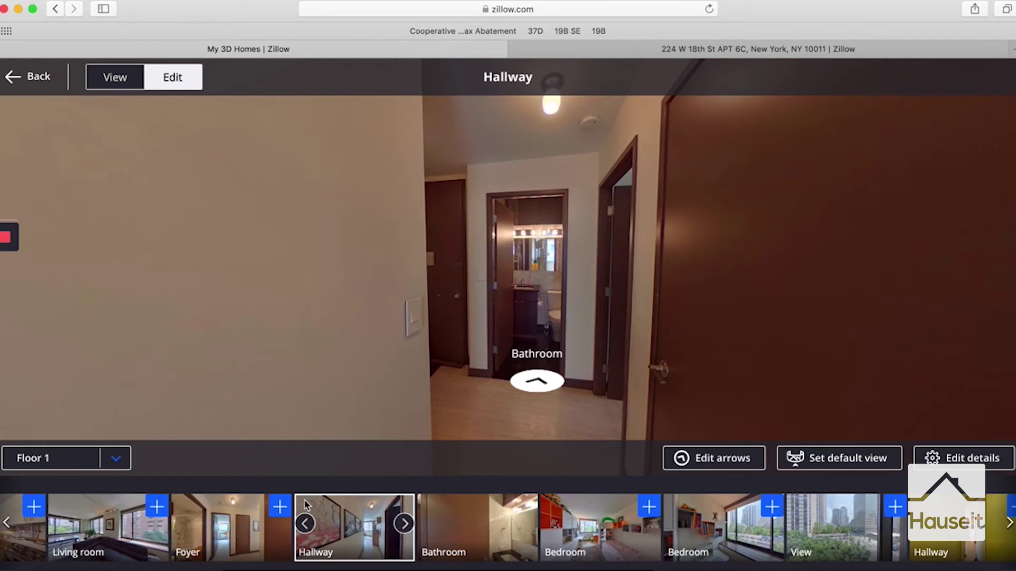
left_click(279, 506)
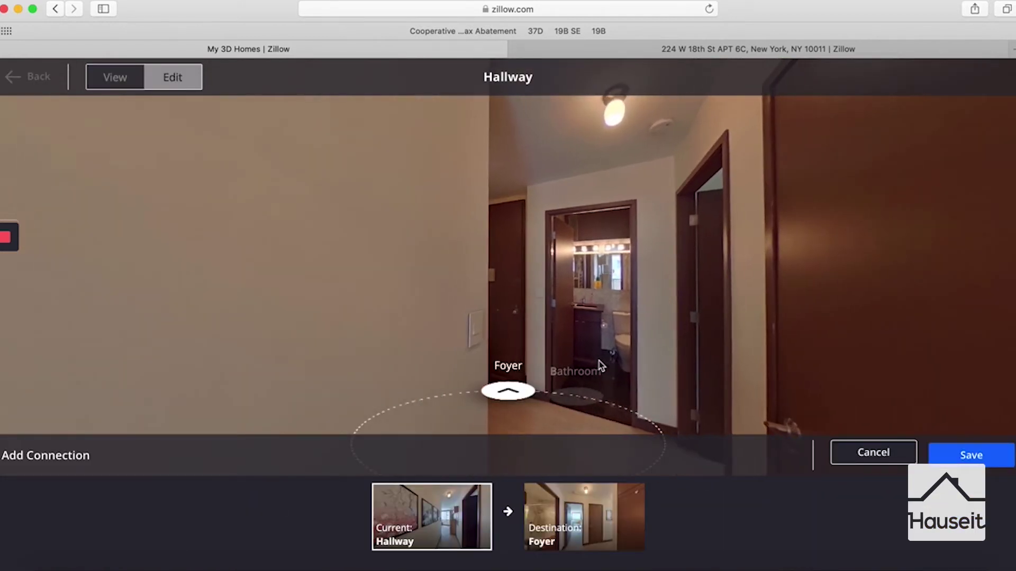
left_click(964, 453)
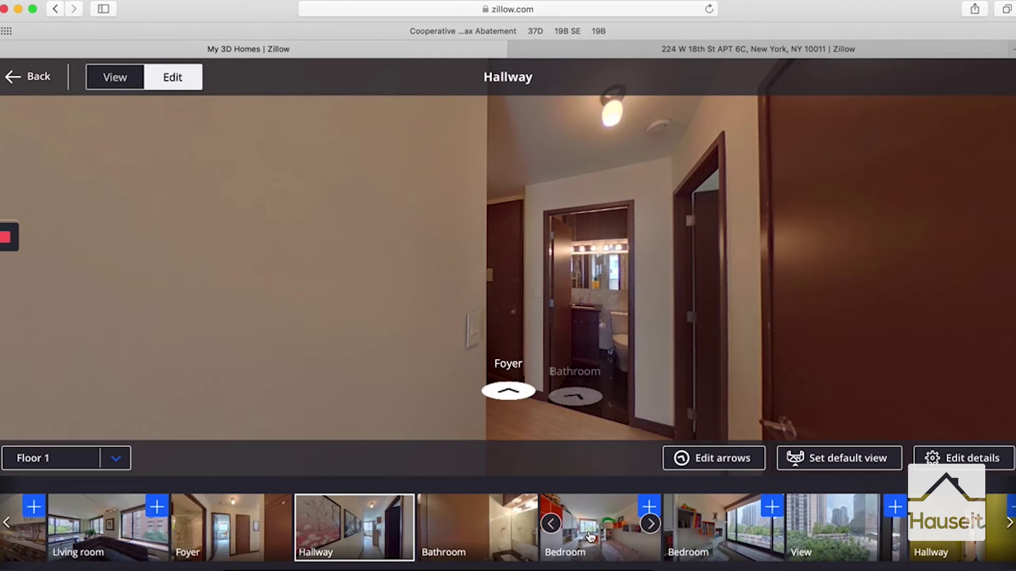
- Connect the Hallway to the Bedroom with the orange shelves, placing the arrow at the open doorway beside the bathroom
left_click(649, 507)
left_click_drag(703, 378, 507, 385)
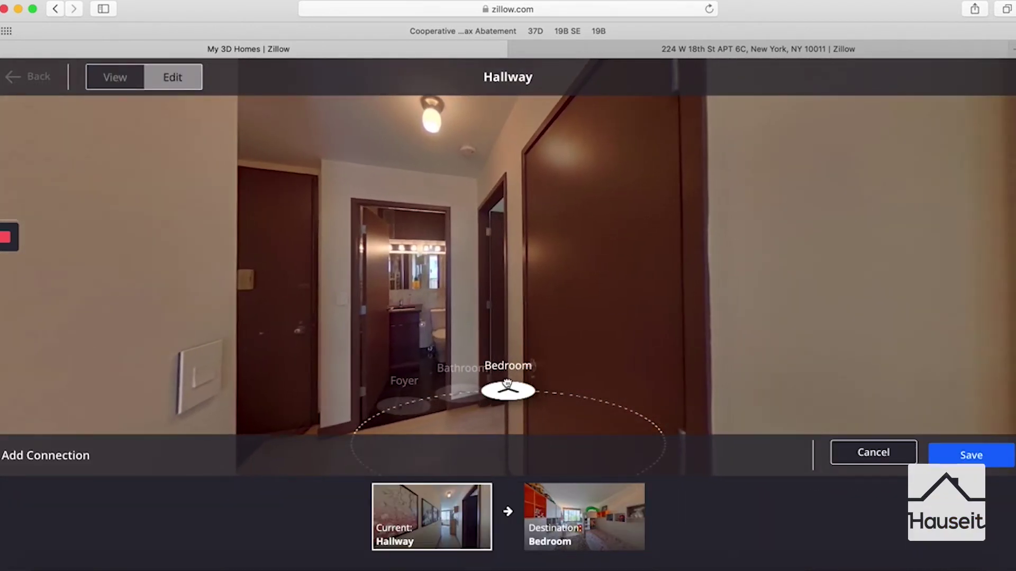
left_click(971, 455)
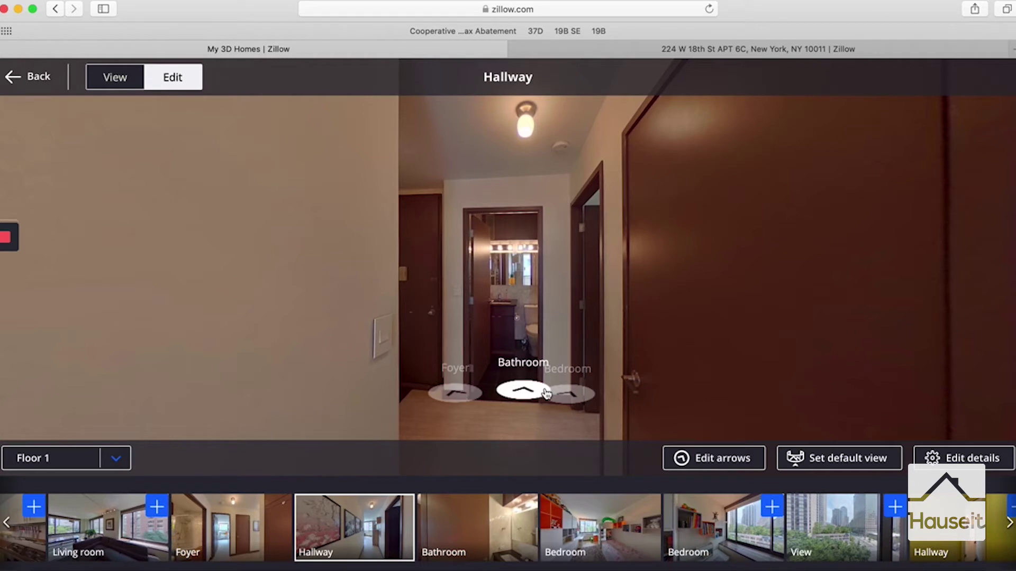
- Adjust the Hallway's Bathroom arrow so it points at the bathroom doorway between the Foyer and Bedroom arrows, and save the connection
left_click(704, 458)
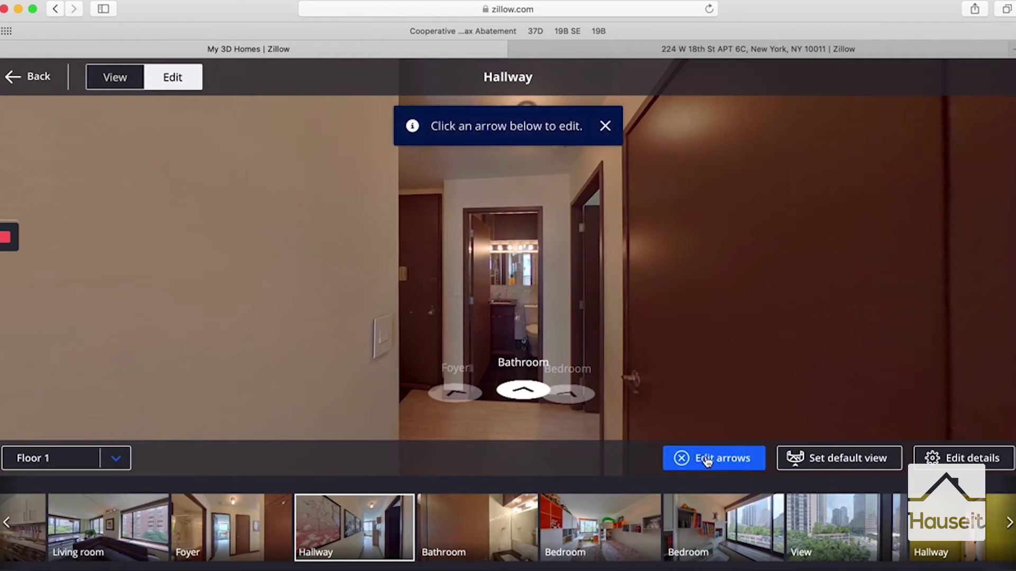
left_click(519, 391)
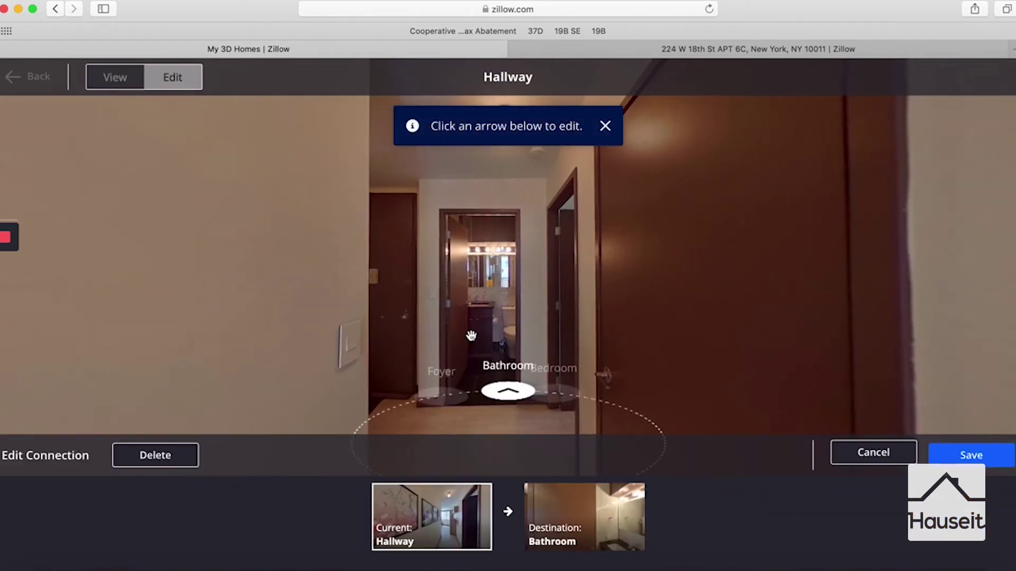
left_click_drag(481, 338, 487, 337)
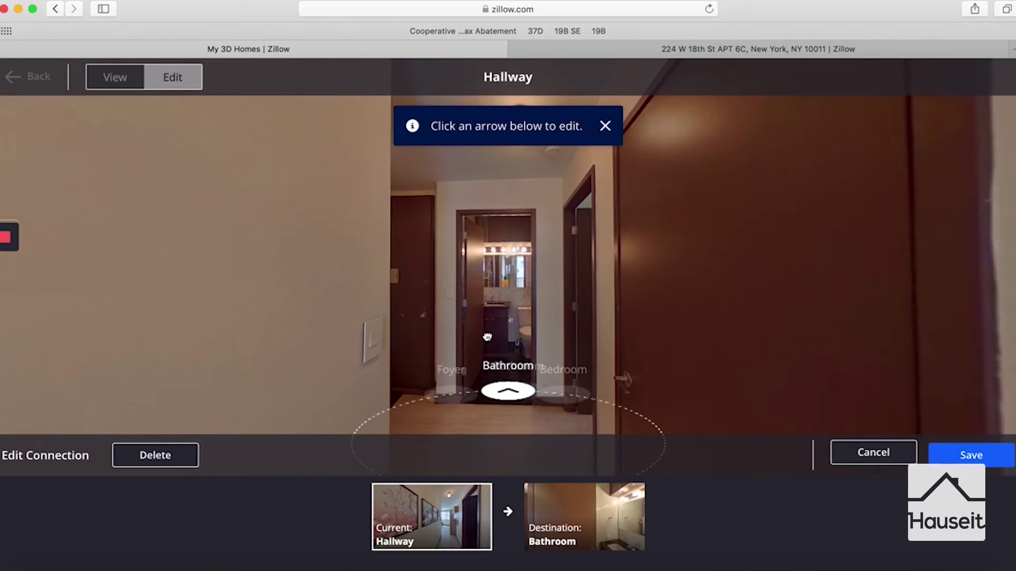
left_click(983, 457)
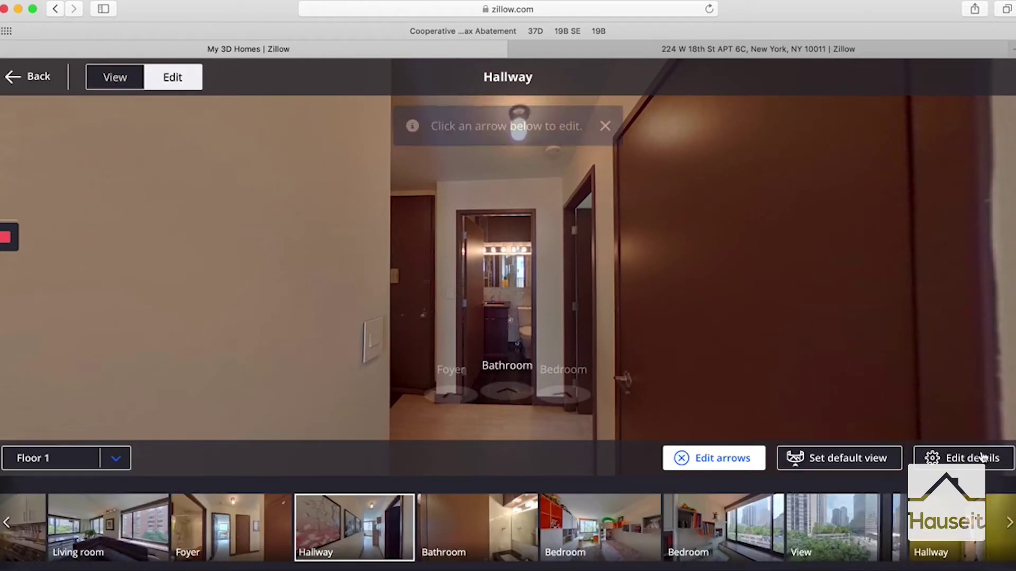
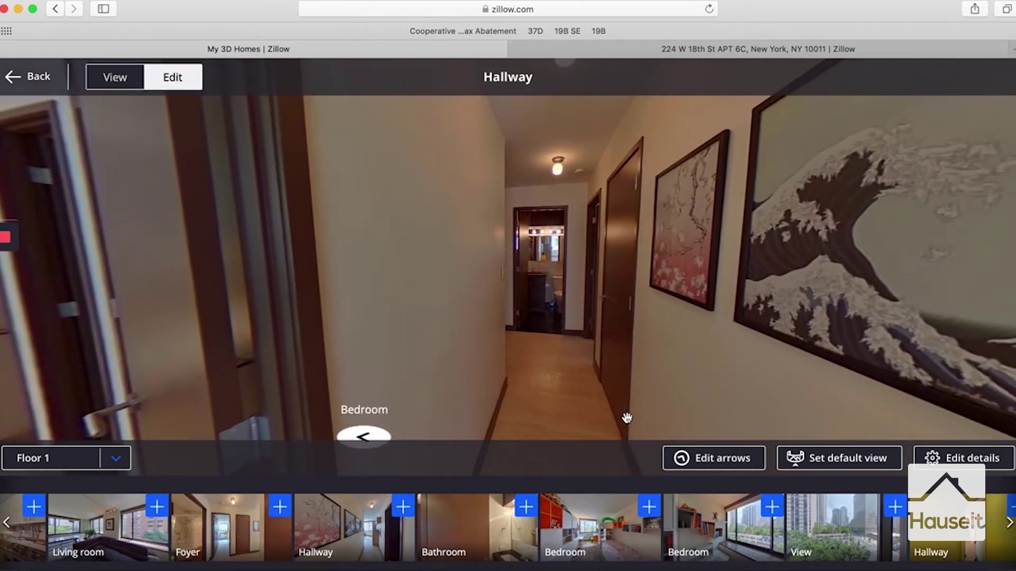
- Connect the Hallway near the main bedroom to the Hallway with the framed pictures, placing the arrow along the passage toward the bathroom
left_click(402, 506)
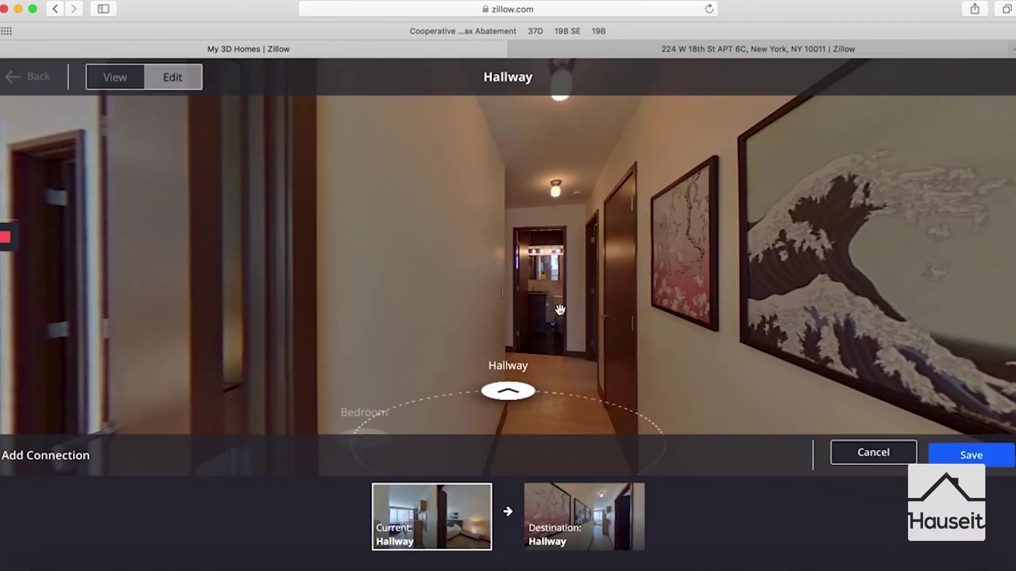
left_click_drag(589, 348, 535, 351)
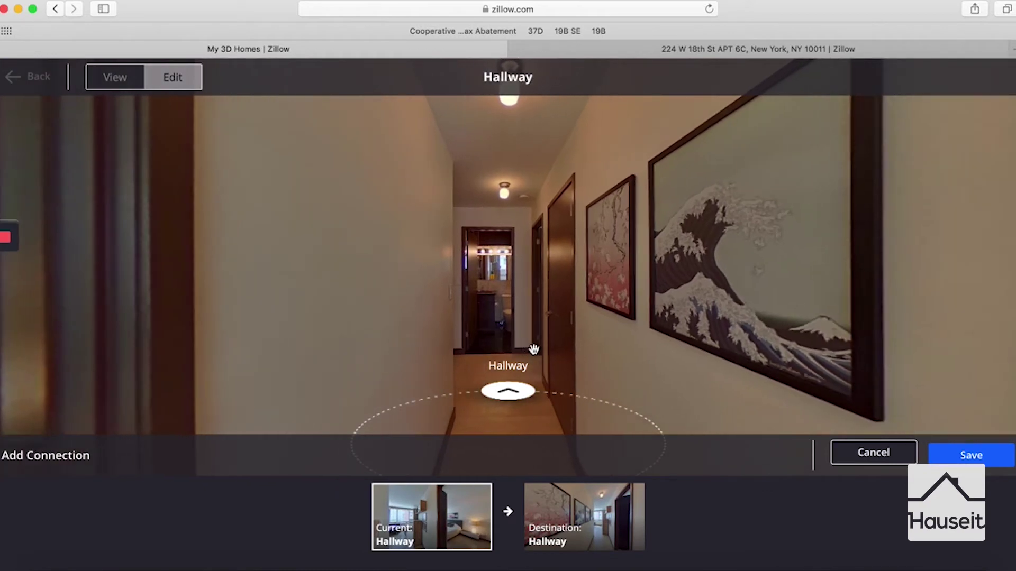
left_click(988, 465)
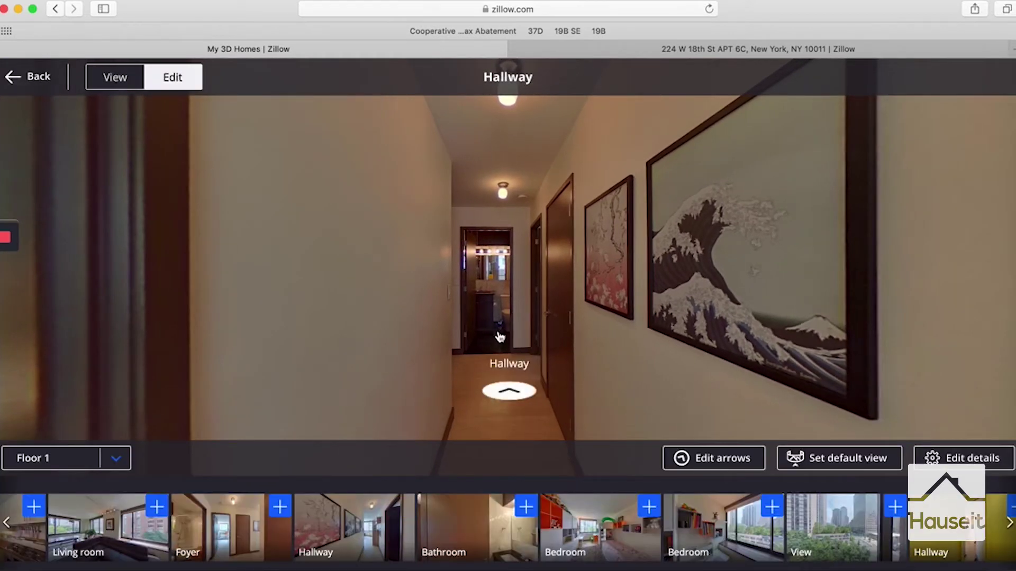
- Test the arrows between the two Hallway panoramas by going to the framed-picture Hallway and back, ending facing the main bedroom
left_click(506, 394)
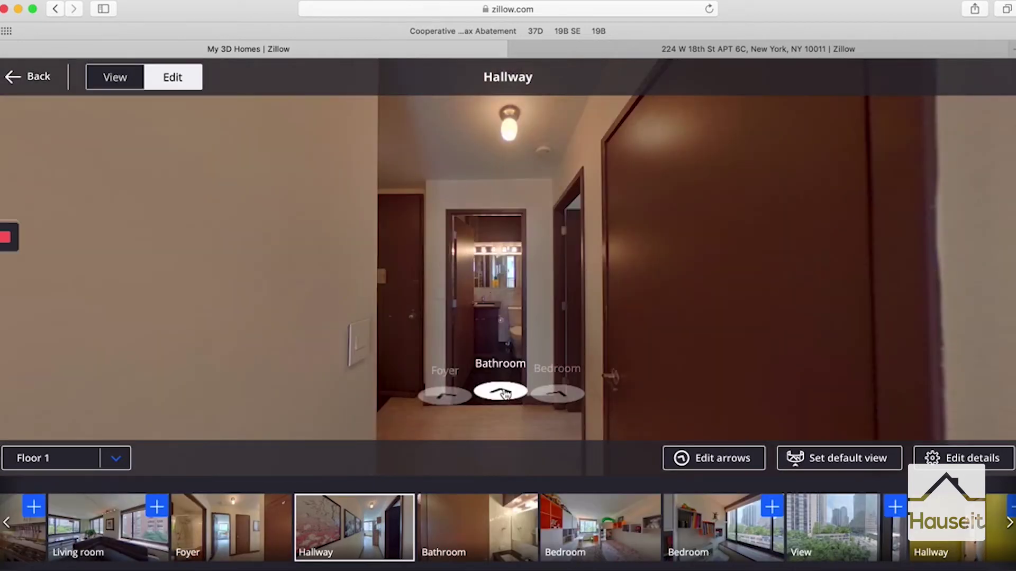
left_click_drag(661, 365, 424, 328)
left_click_drag(783, 349, 592, 369)
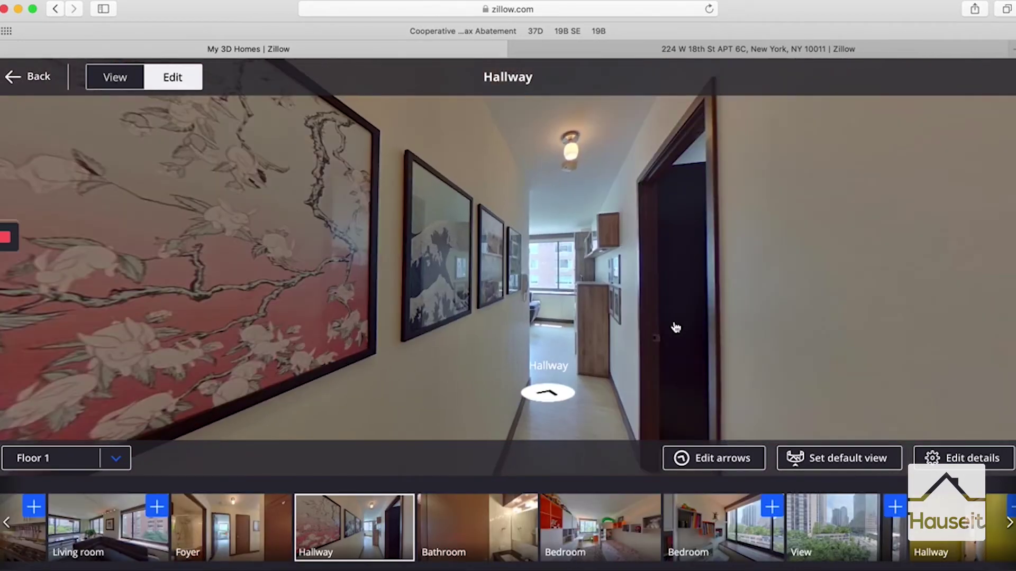
left_click(547, 397)
left_click_drag(671, 356, 465, 354)
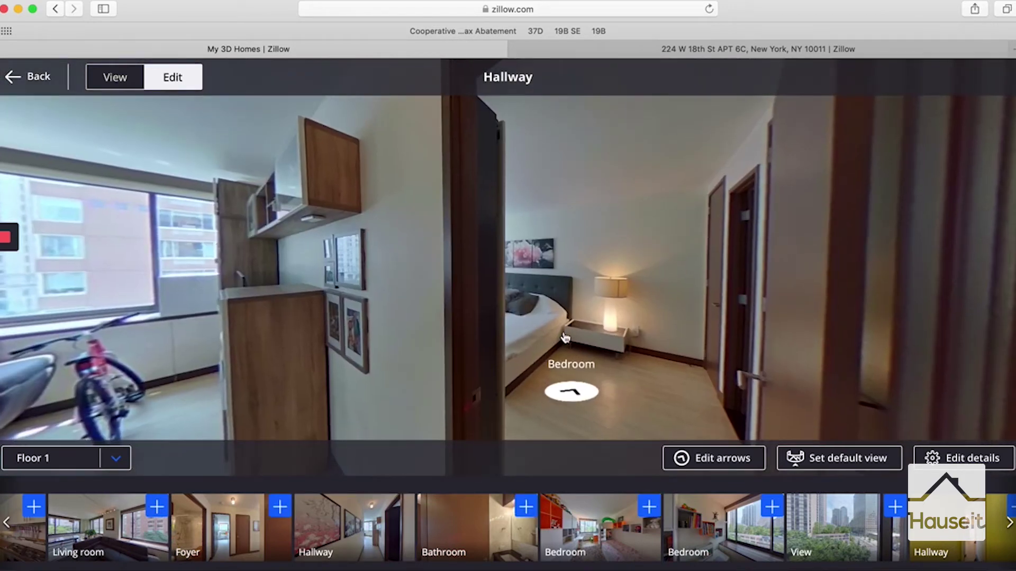
left_click_drag(565, 338, 548, 338)
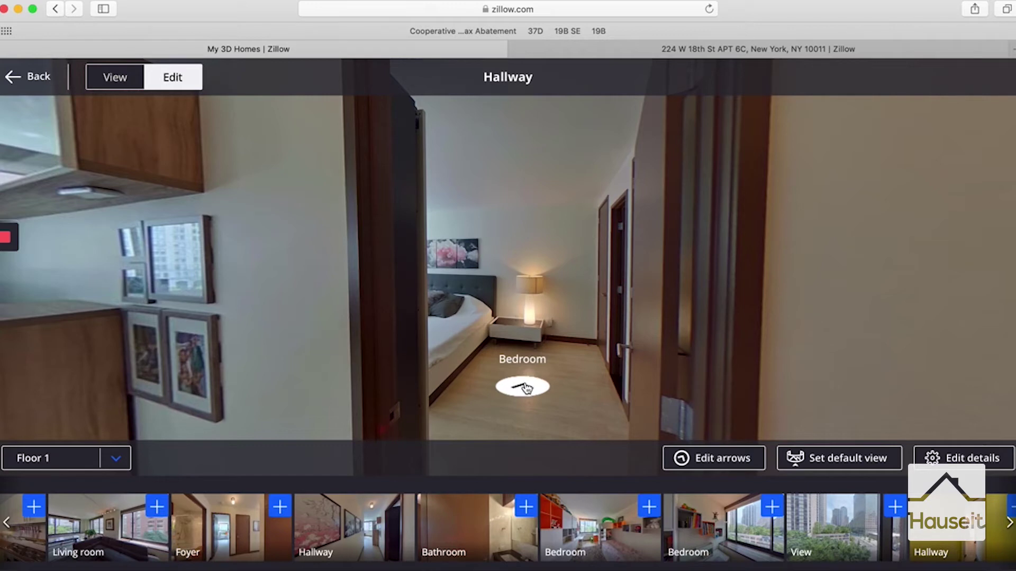
- Test the arrows between the Hallway and the main Bedroom in both directions, ending in the Bedroom
left_click(526, 389)
left_click_drag(408, 368, 832, 336)
left_click_drag(480, 340, 751, 339)
left_click_drag(379, 338, 604, 338)
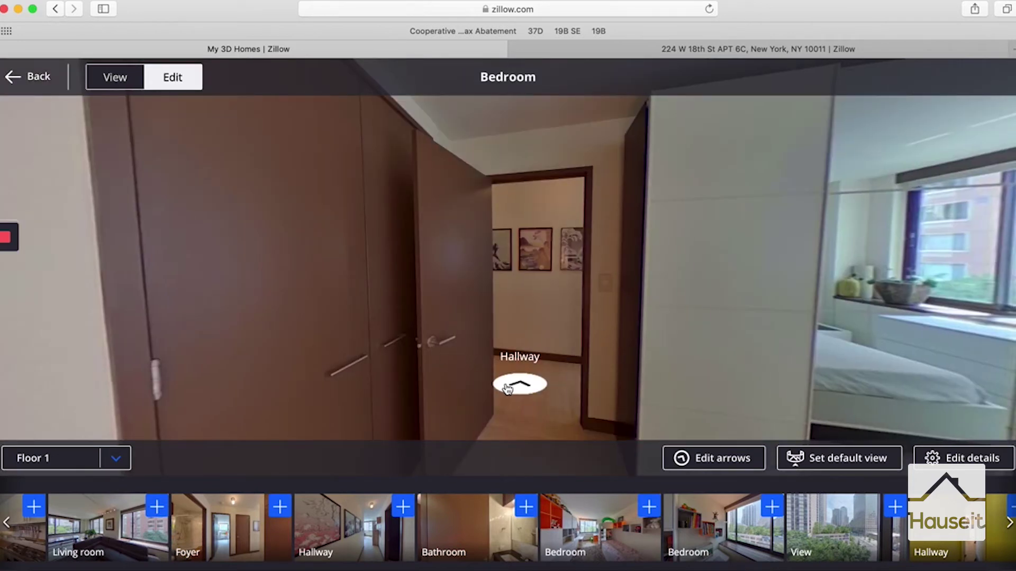
left_click(506, 388)
left_click_drag(603, 381, 391, 375)
left_click_drag(741, 375, 439, 376)
left_click(539, 392)
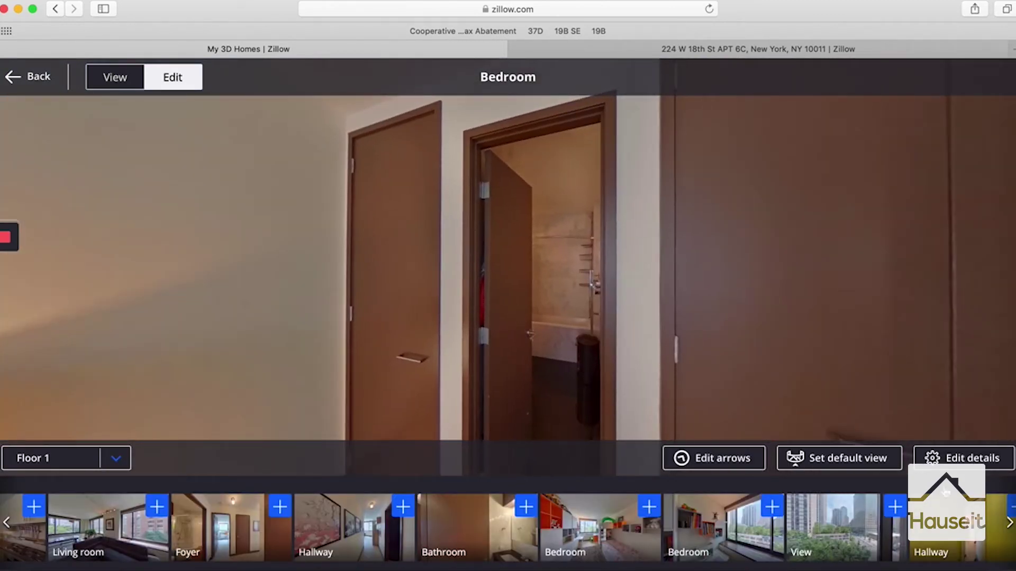
- Connect the main Bedroom to its Bathroom, placing the arrow at the open bathroom doorway, and save the connection
left_click(1008, 529)
left_click(1008, 529)
left_click(1008, 529)
left_click(1008, 529)
left_click(1009, 523)
mouse_move(798, 527)
left_click(794, 508)
left_click_drag(639, 424, 816, 419)
left_click(969, 457)
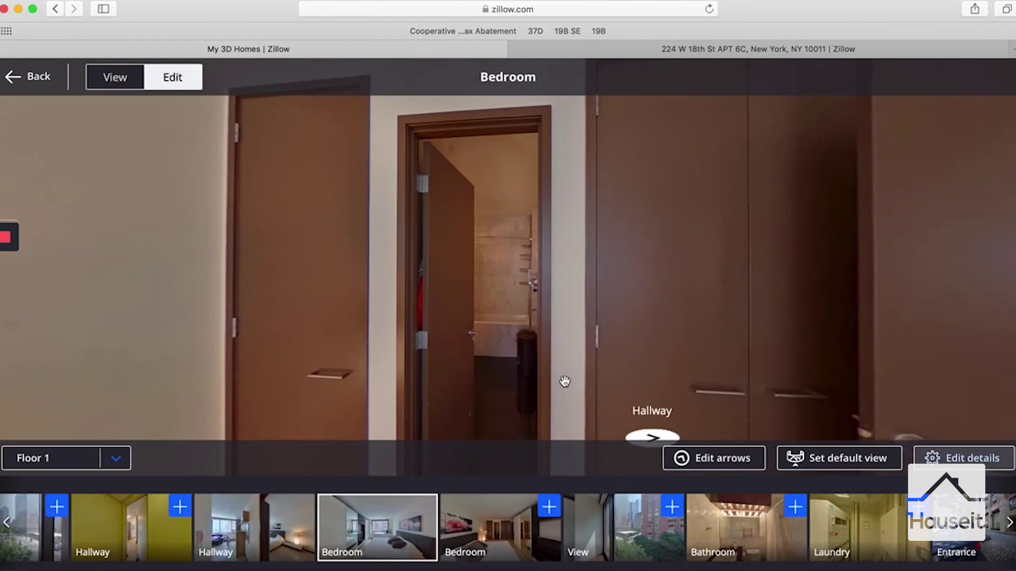
- Go to the Bathroom and connect it back to the first main Bedroom panorama, placing the arrow at the open doorway facing the bed
left_click(510, 393)
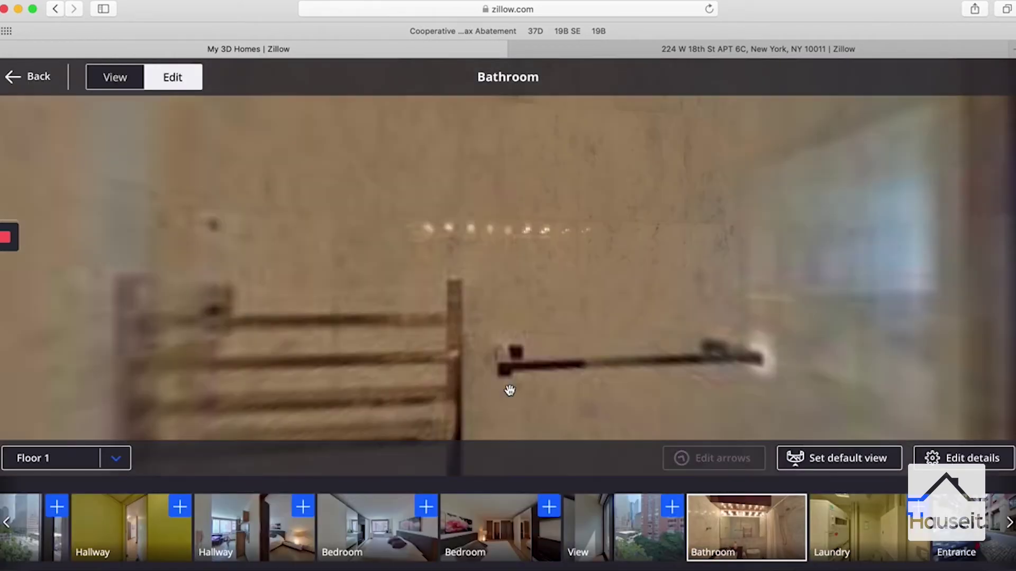
left_click_drag(399, 378, 663, 364)
left_click_drag(409, 351, 771, 356)
left_click_drag(545, 346, 659, 335)
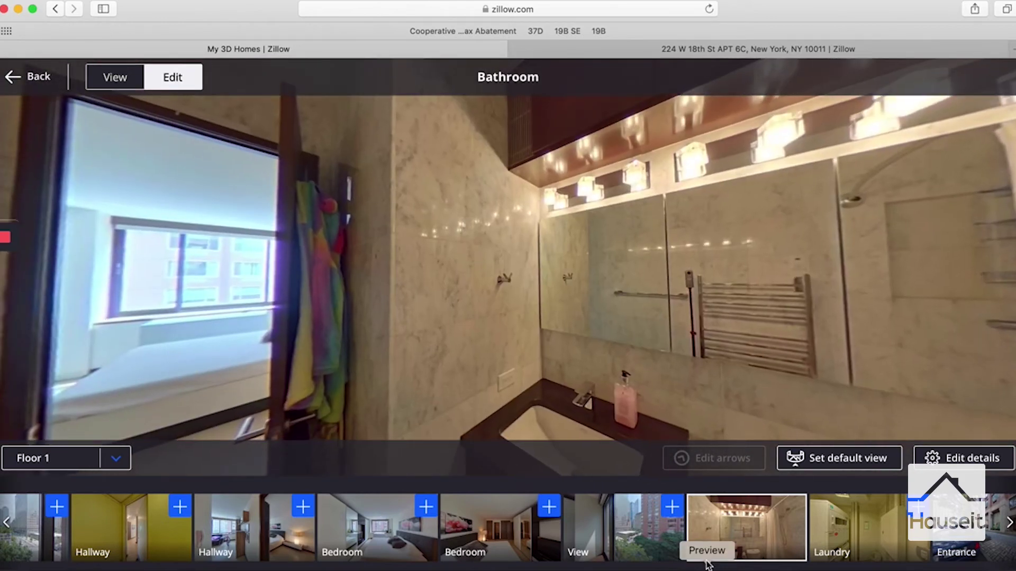
left_click_drag(339, 325, 542, 317)
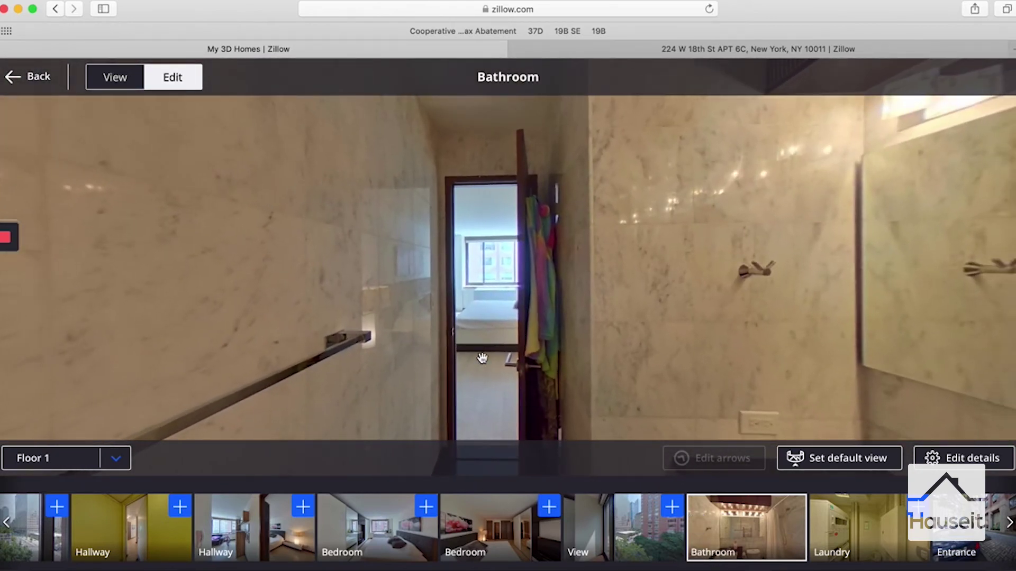
left_click(427, 509)
left_click_drag(497, 324, 513, 321)
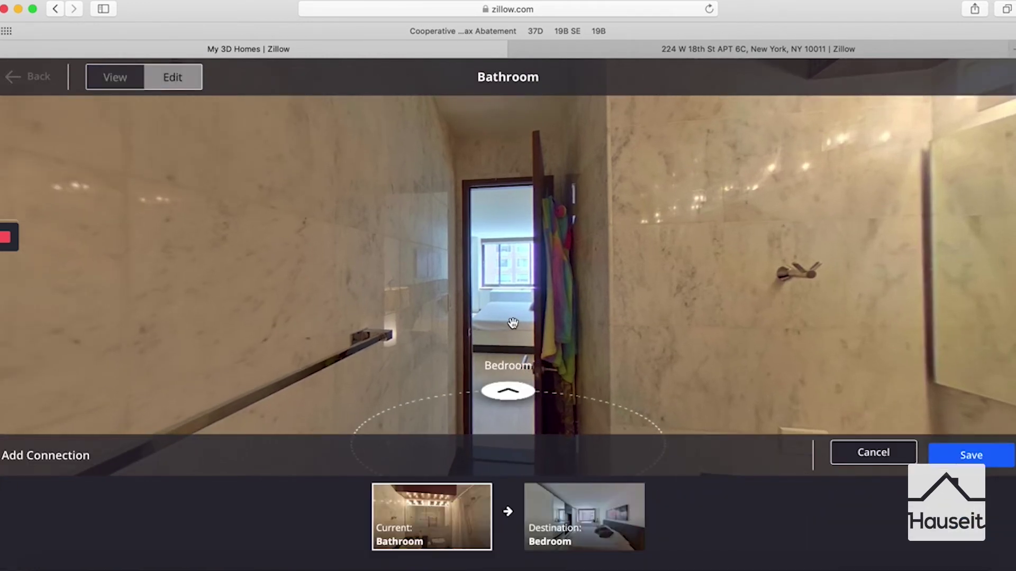
left_click(972, 454)
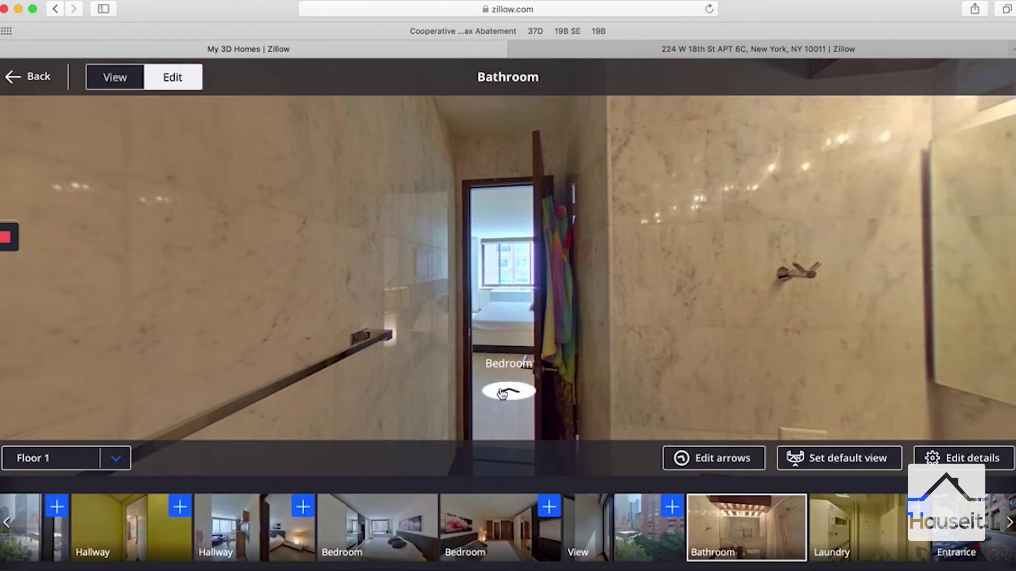
- Return to the first main Bedroom panorama and connect it to the second one, placing the arrow over the bed toward the window
left_click(504, 392)
left_click_drag(538, 361, 557, 374)
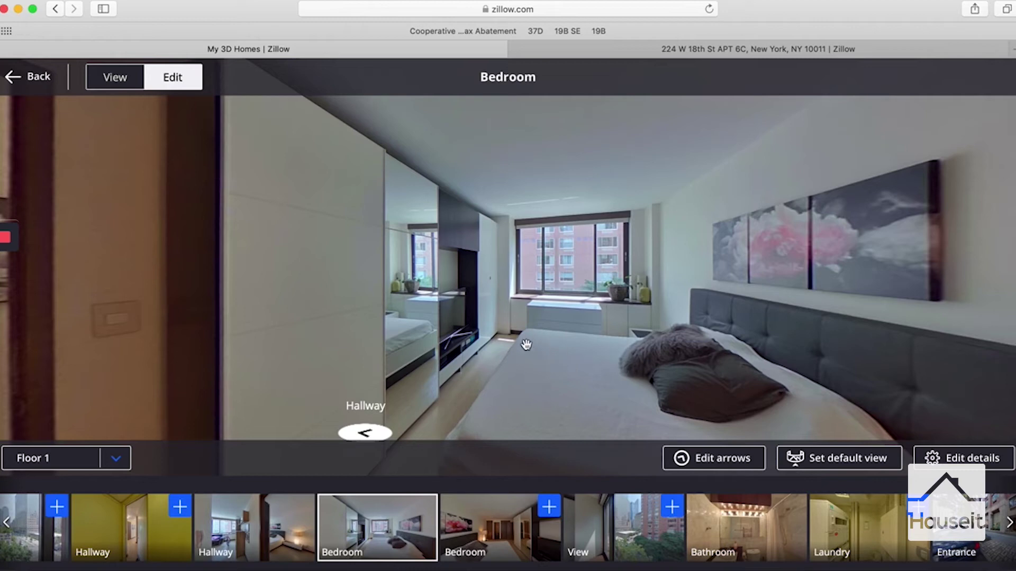
left_click(548, 502)
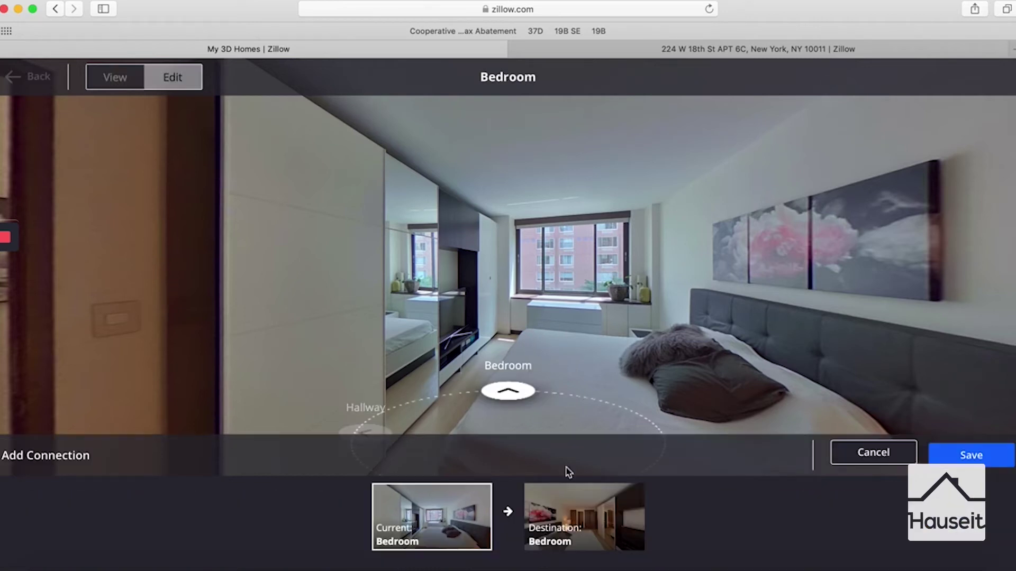
left_click_drag(576, 349, 550, 352)
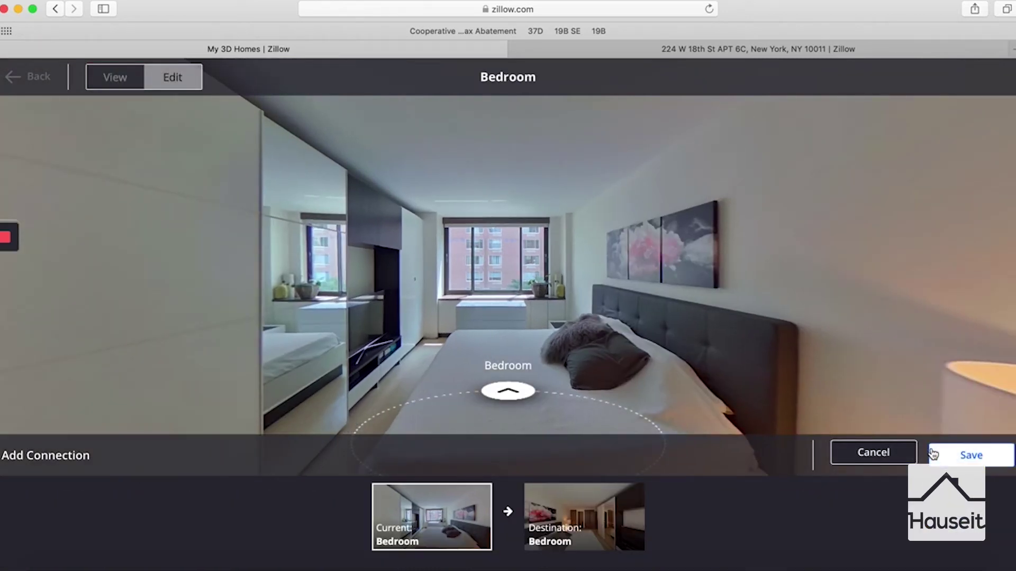
left_click(971, 455)
- Go through the second Bedroom to its View panorama and set the window scene with the red-brick building as the default view
left_click(508, 391)
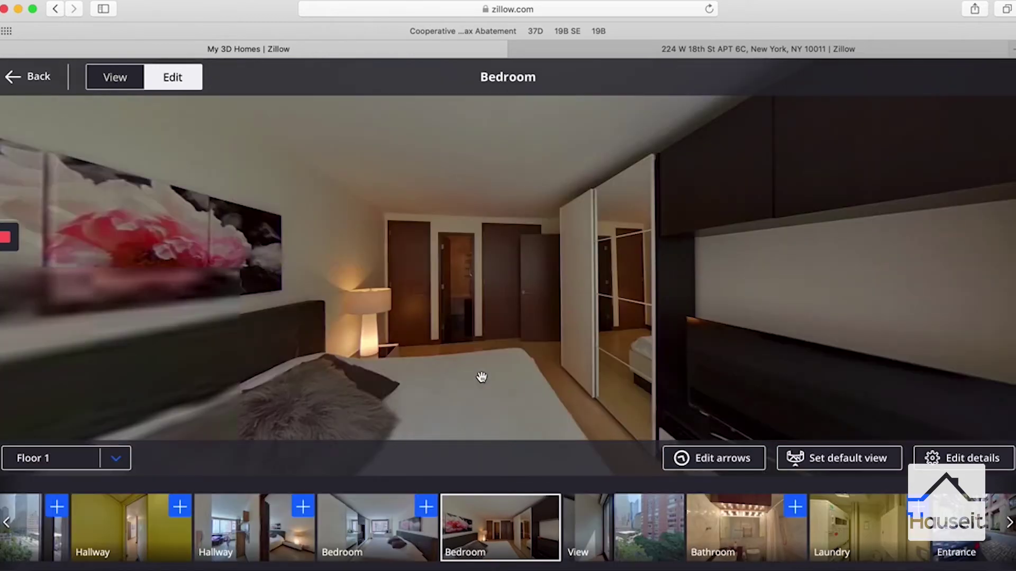
left_click_drag(642, 354, 488, 343)
left_click(497, 390)
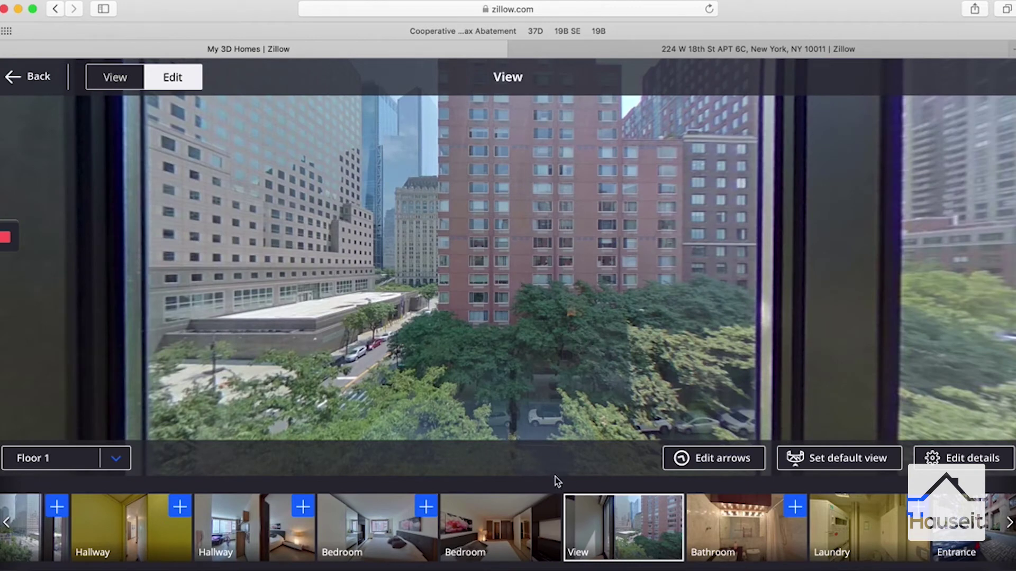
left_click_drag(476, 424, 484, 401)
mouse_move(534, 343)
left_mouse_down()
mouse_move(534, 379)
mouse_move(545, 374)
mouse_move(521, 361)
mouse_move(533, 359)
left_mouse_up()
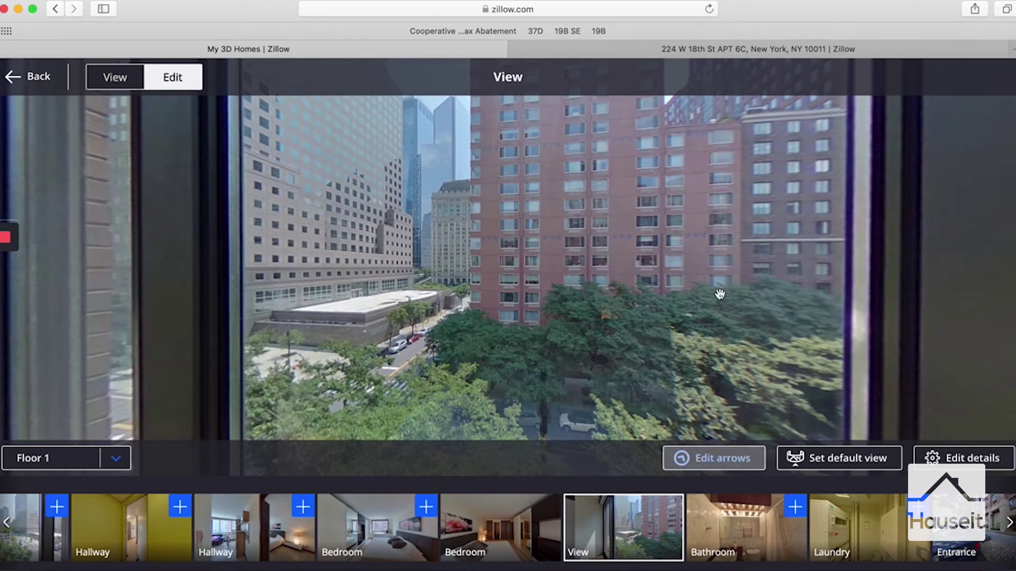
left_click(834, 462)
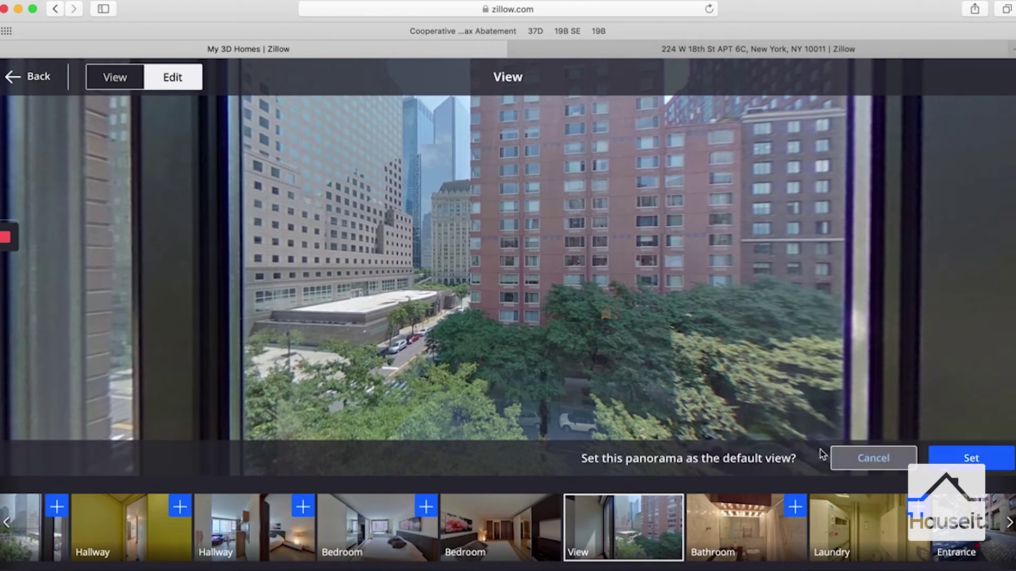
left_click(954, 457)
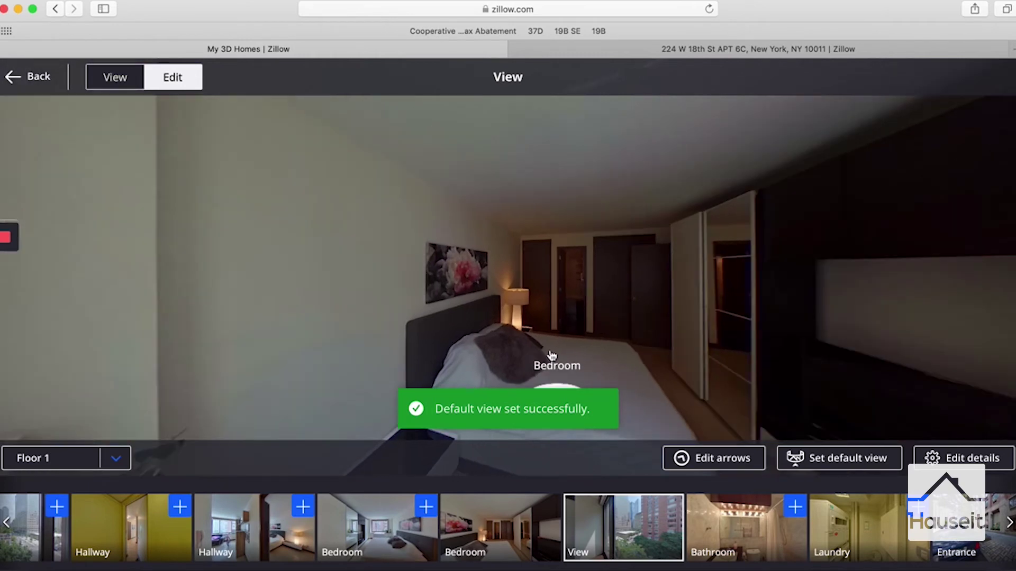
- Return to the second Bedroom panorama and connect it to the first one, placing the arrow over the bed toward the bathroom doorway
left_click(552, 356)
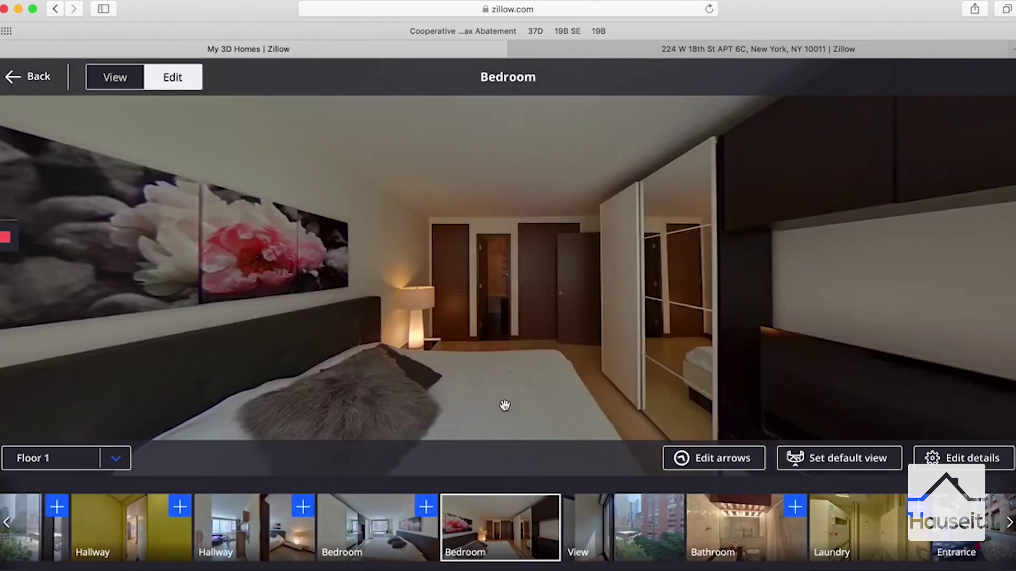
left_click(615, 514)
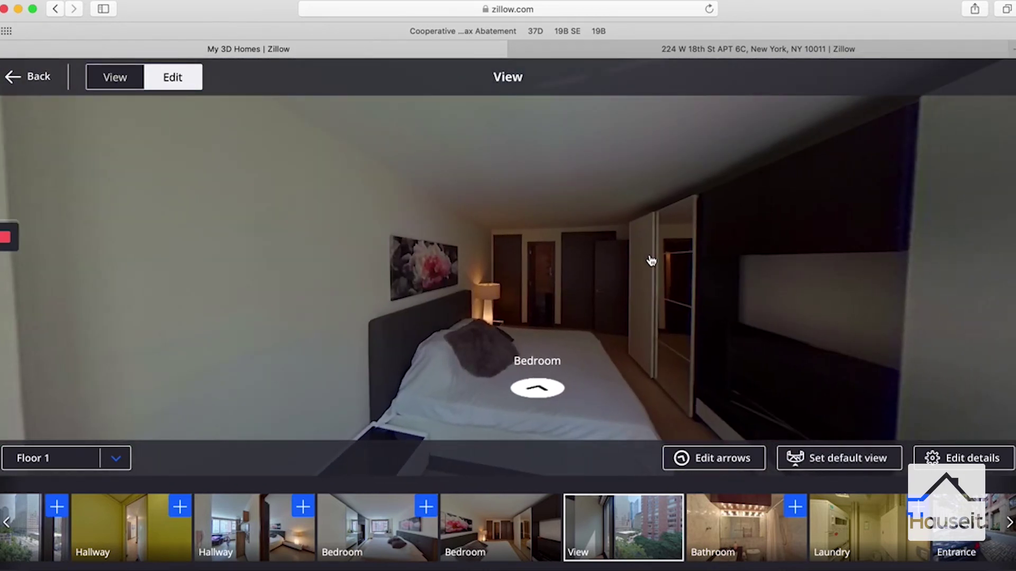
left_click(538, 385)
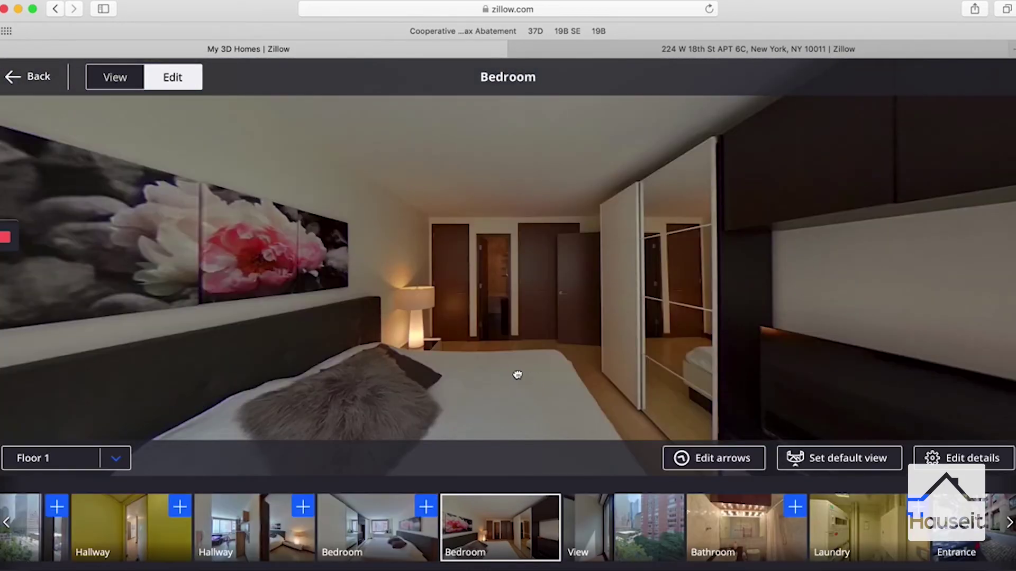
left_click(426, 508)
left_click(970, 455)
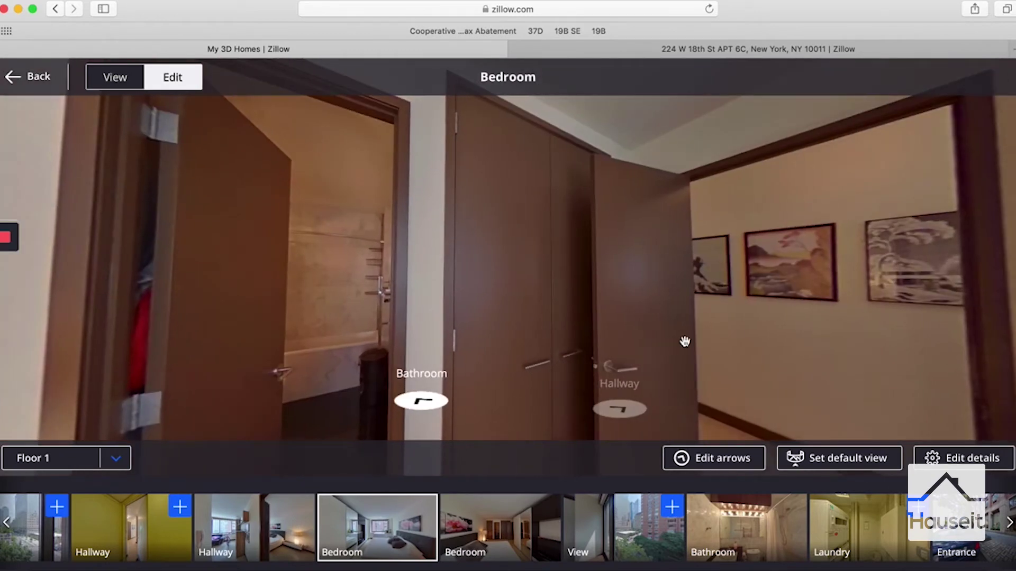
- Go from the first Bedroom panorama to the adjoining Hallway and face the opening to the living room
left_click_drag(685, 342, 567, 348)
left_click_drag(721, 340, 621, 330)
left_click(481, 386)
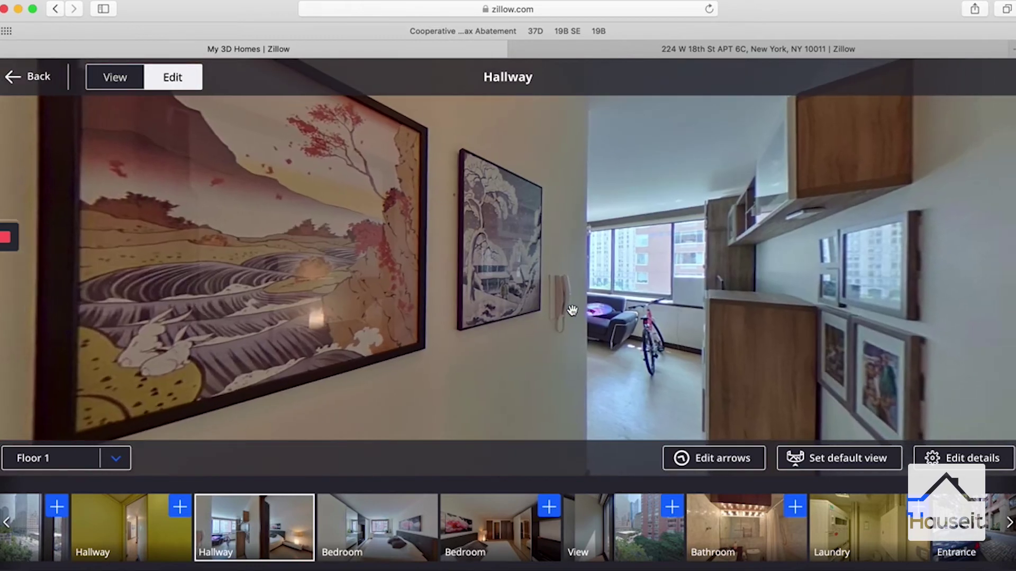
left_click_drag(572, 310, 462, 308)
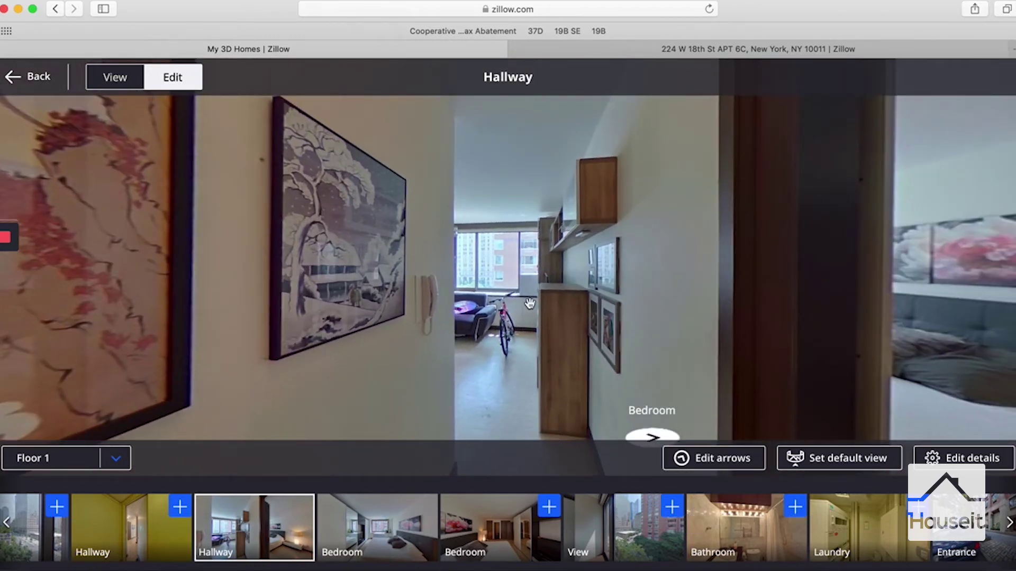
- Connect the Hallway to the Living room panorama beside the Foyer, placing the arrow along the passage toward the bicycle, and follow the saved arrow
left_click(1008, 523)
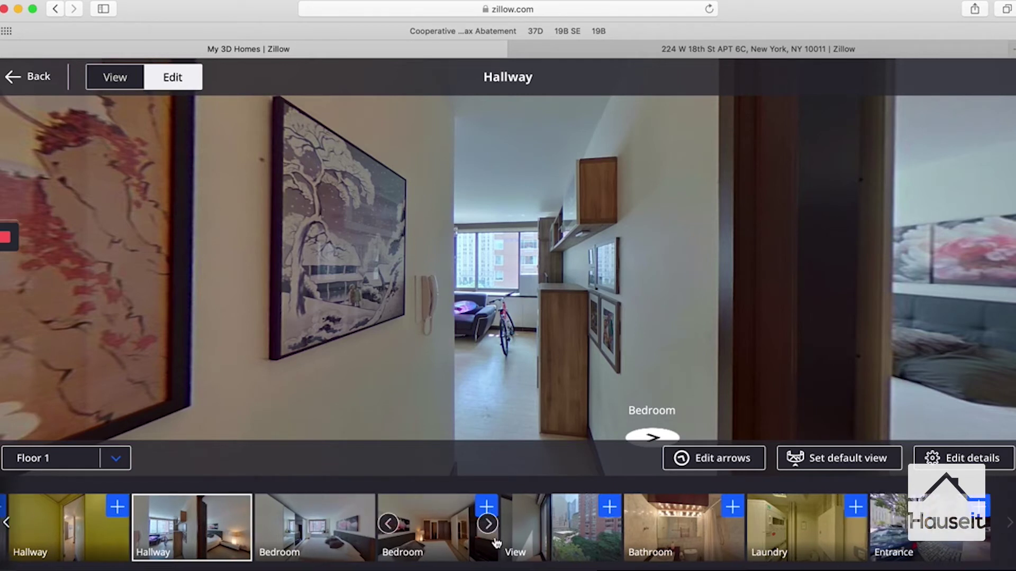
left_click(8, 524)
left_click(8, 524)
left_click(8, 524)
left_click(8, 523)
left_click(8, 523)
left_click(8, 524)
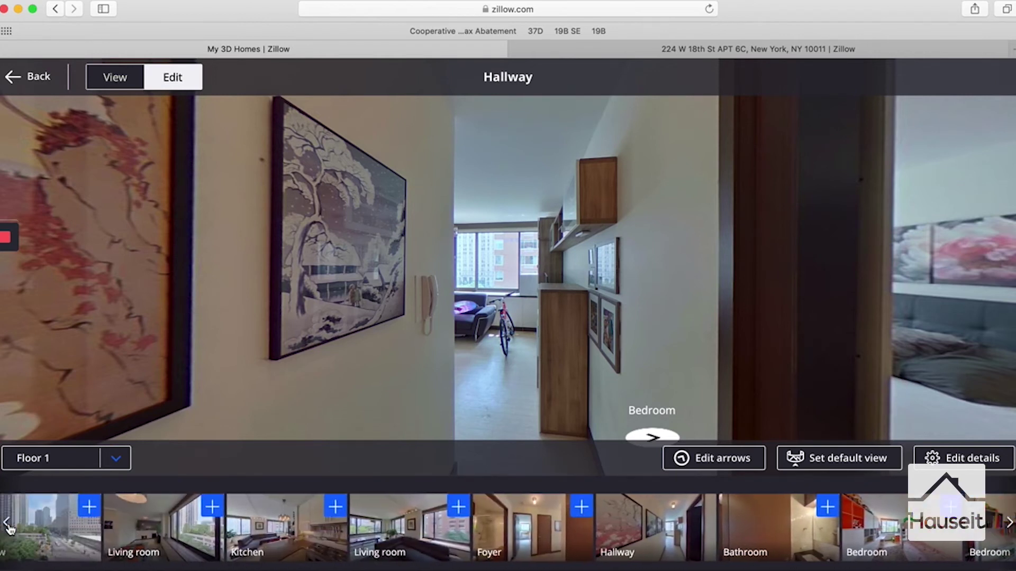
left_click(8, 524)
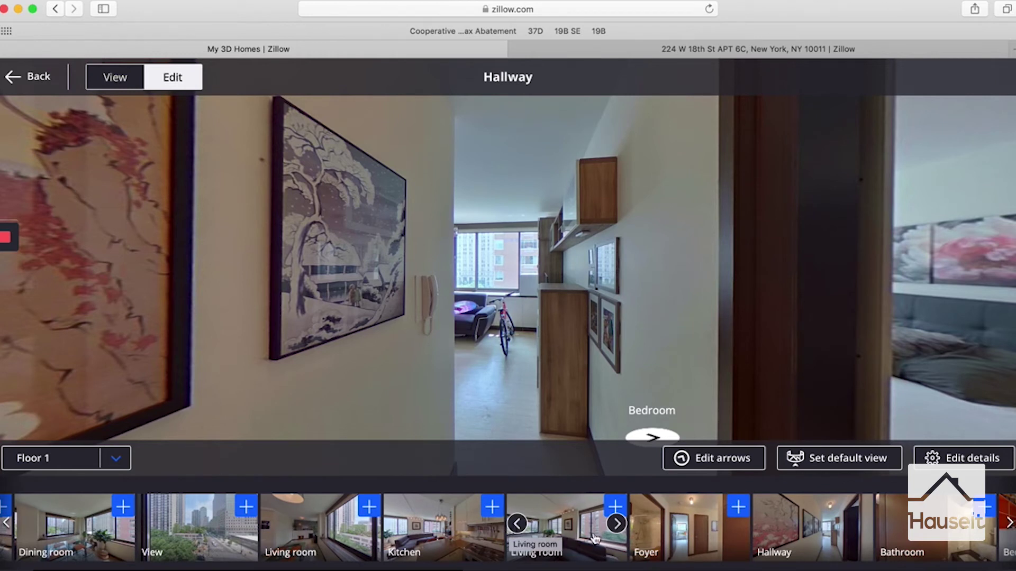
left_click(615, 508)
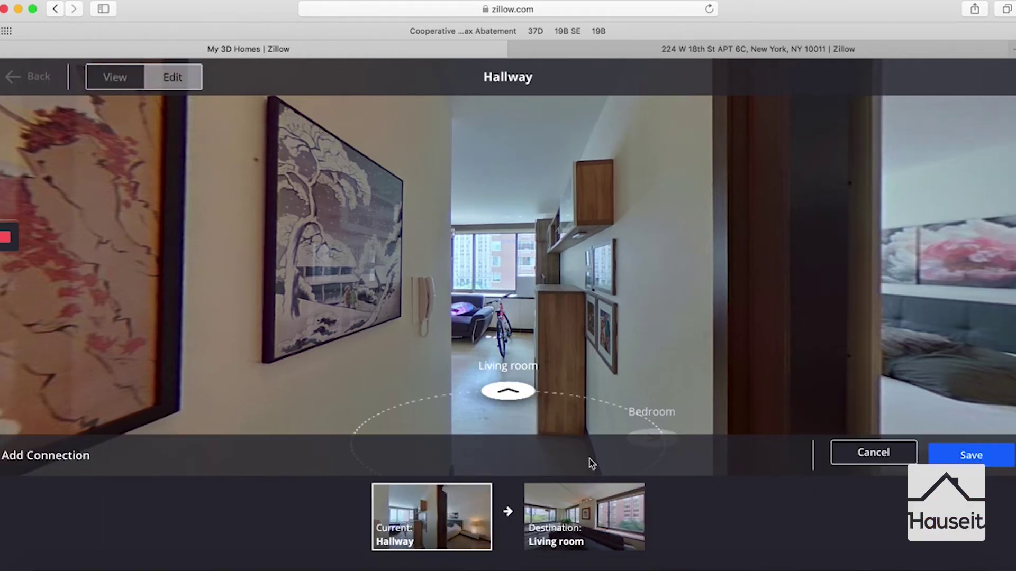
left_click_drag(562, 344, 555, 344)
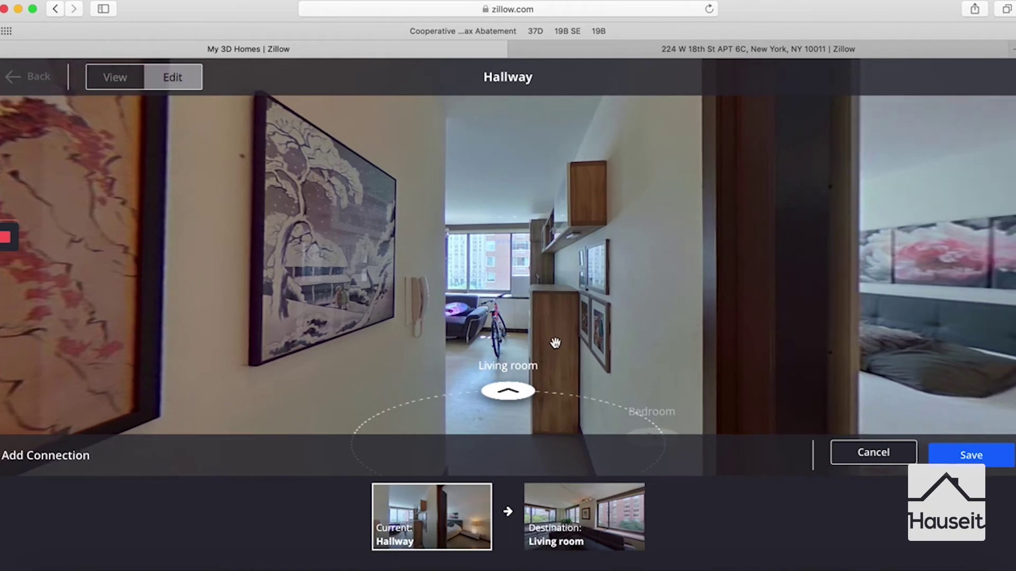
left_click(971, 455)
left_click(503, 393)
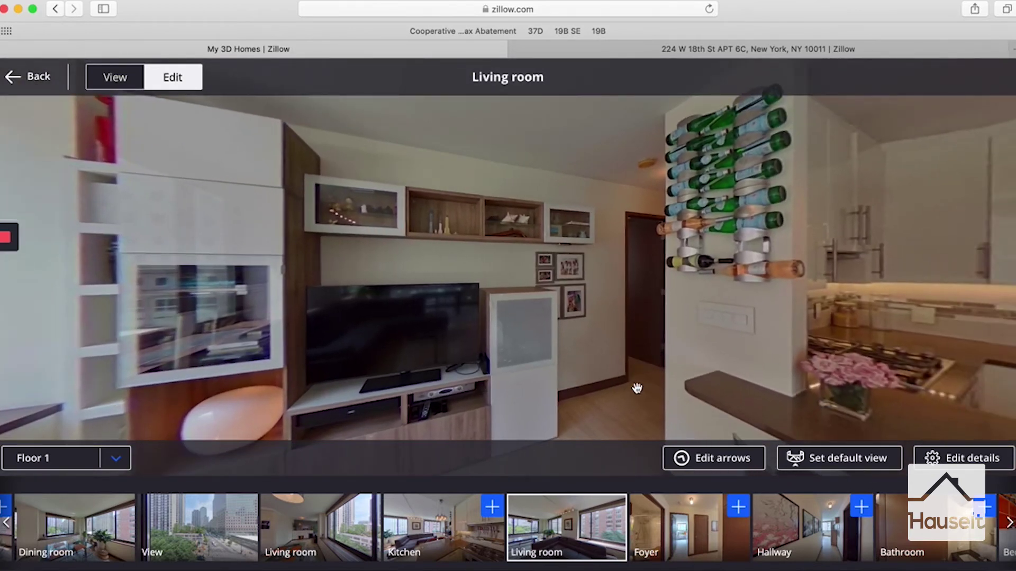
- Connect the Living room beside the Foyer to the Hallway next to the bedrooms, placing the arrow in the passage by the wine rack
left_click(1008, 524)
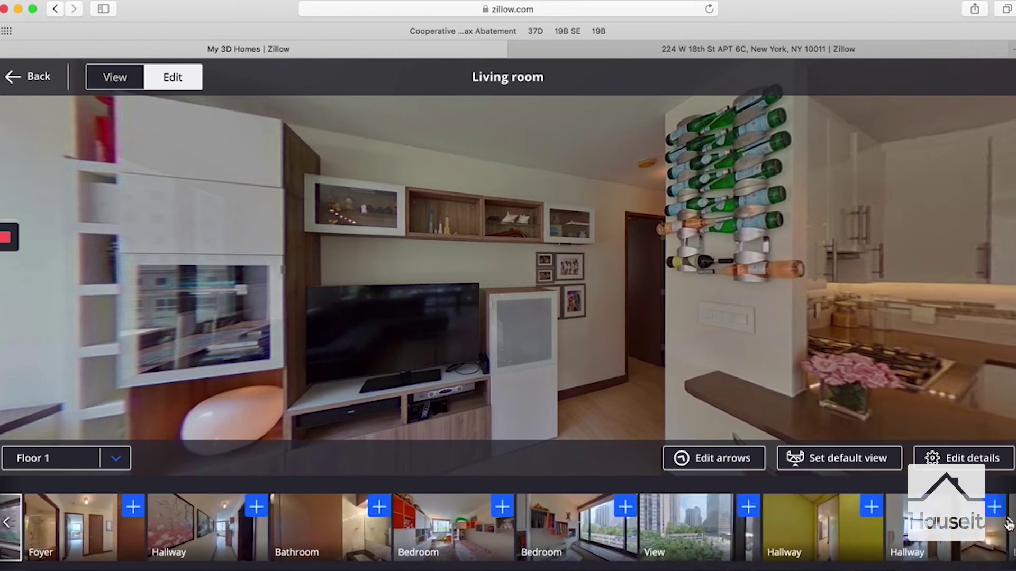
left_click(959, 510)
left_click_drag(713, 361, 578, 358)
left_click(973, 455)
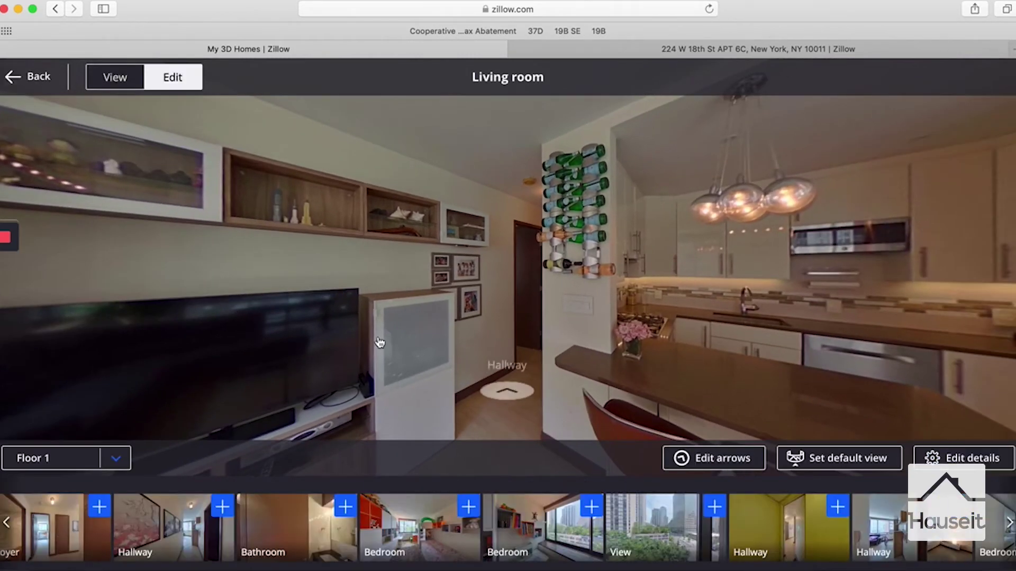
- Face the dining area in this Living room panorama and delete its View arrow
left_click_drag(522, 340, 609, 375)
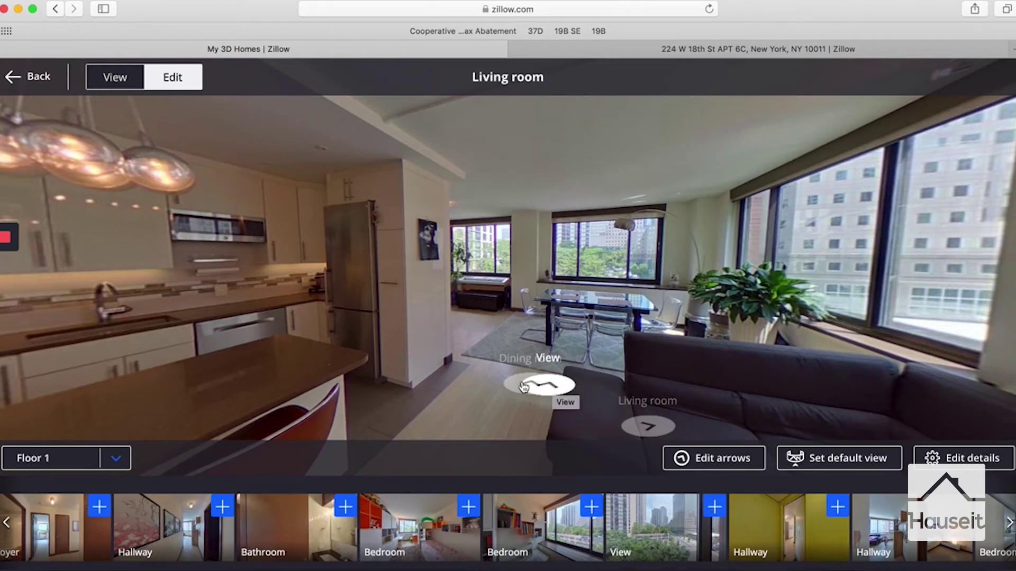
left_click(656, 392)
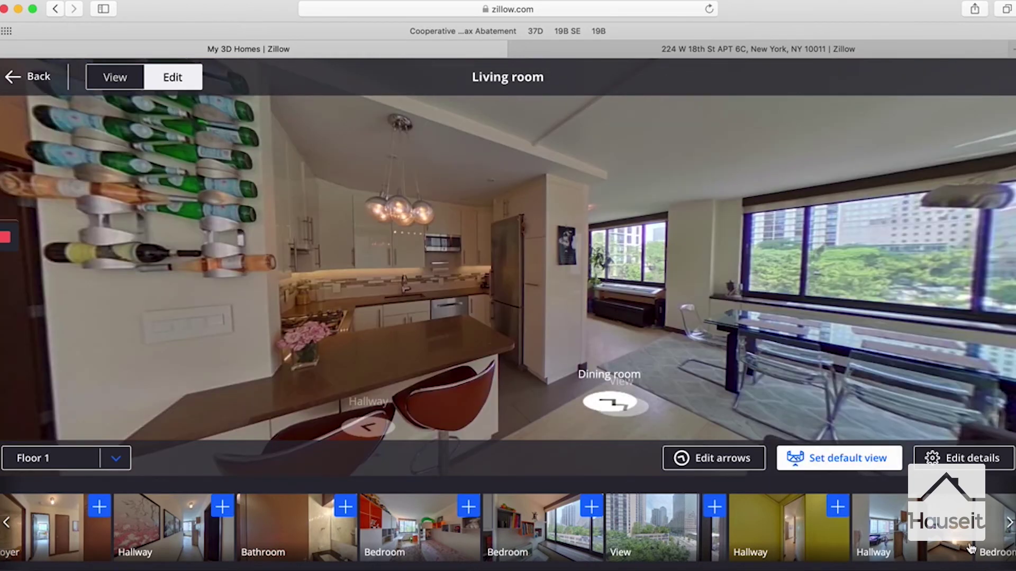
left_click_drag(861, 360, 637, 358)
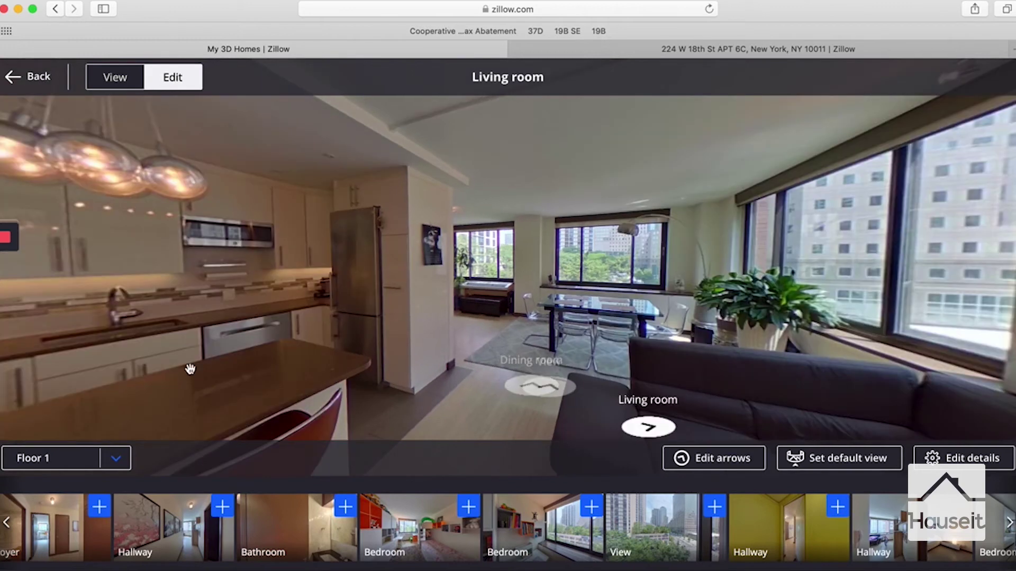
left_click(700, 456)
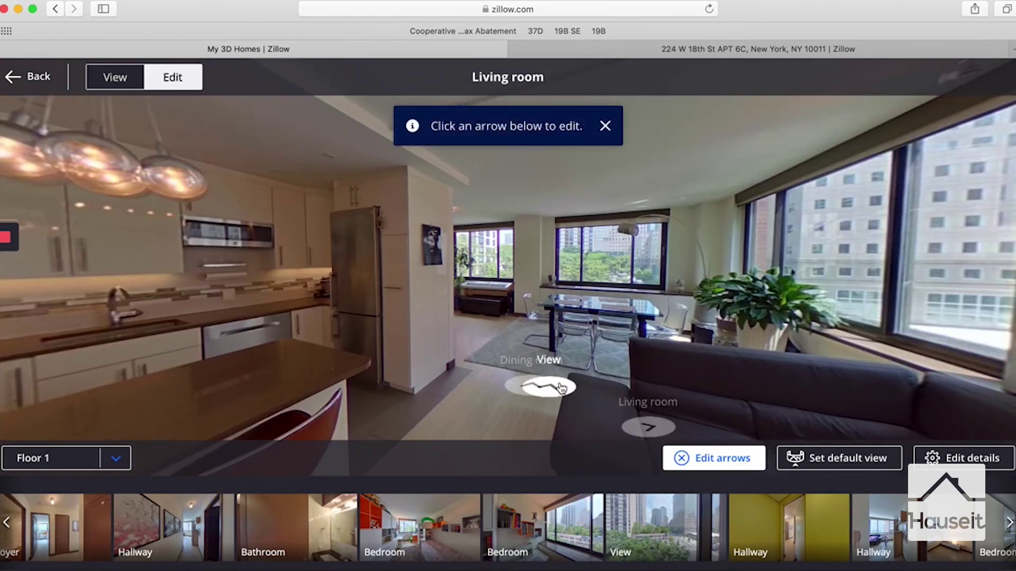
left_click(562, 388)
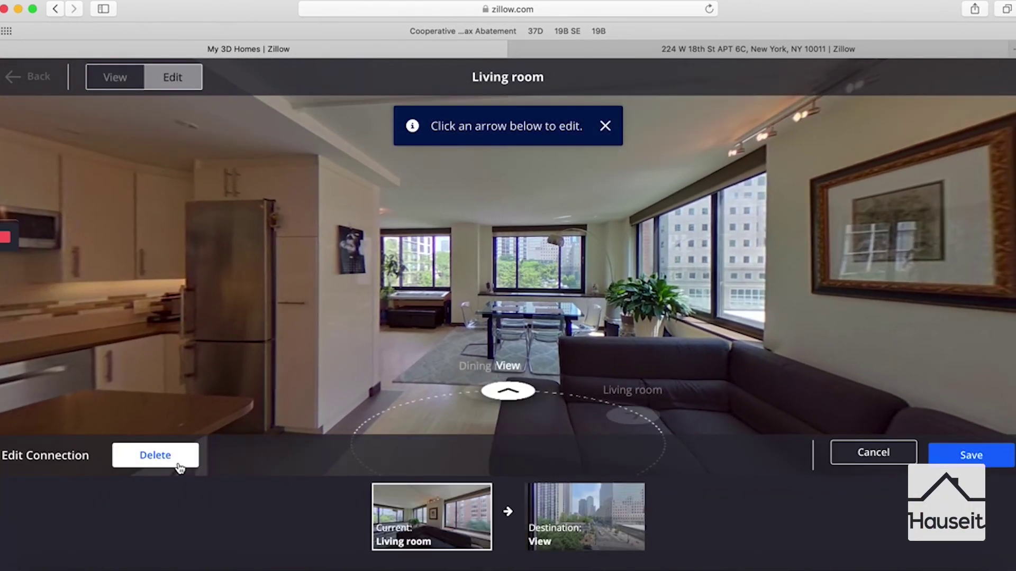
left_click(181, 460)
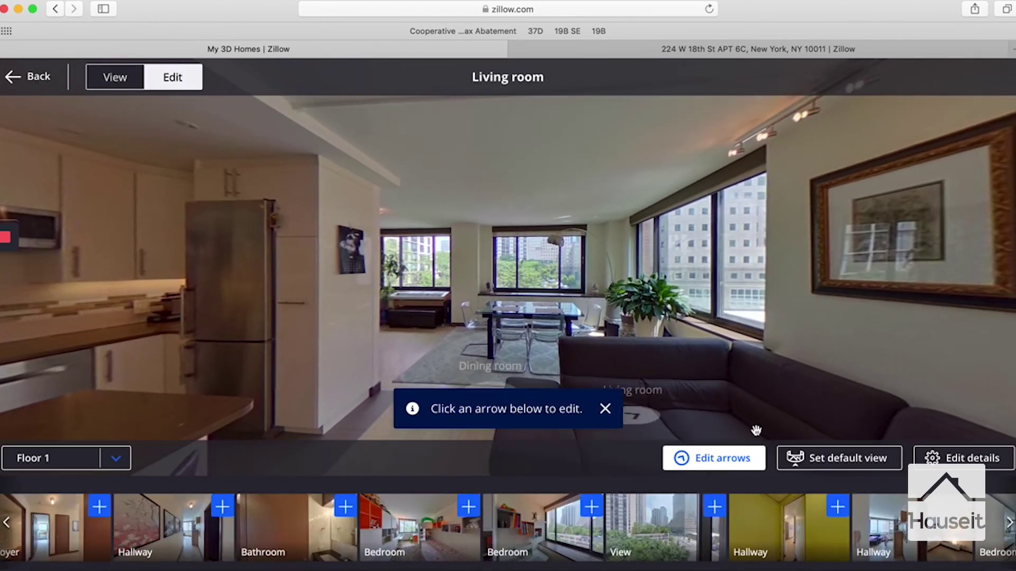
- Delete the Dining room arrow and the Living room arrow over the sofa from this Living room panorama
left_click(712, 461)
left_click_drag(267, 431, 307, 431)
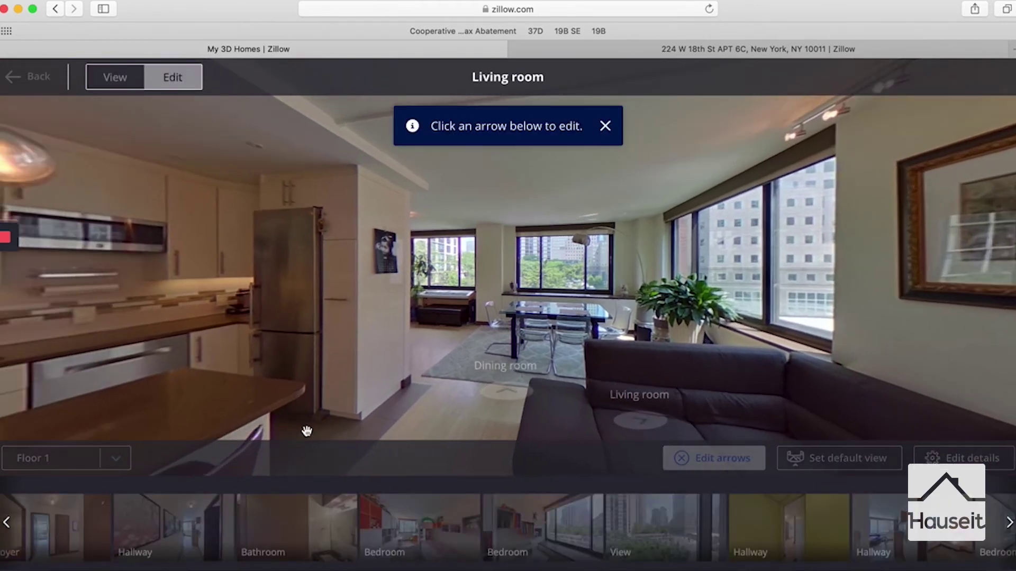
left_click(184, 458)
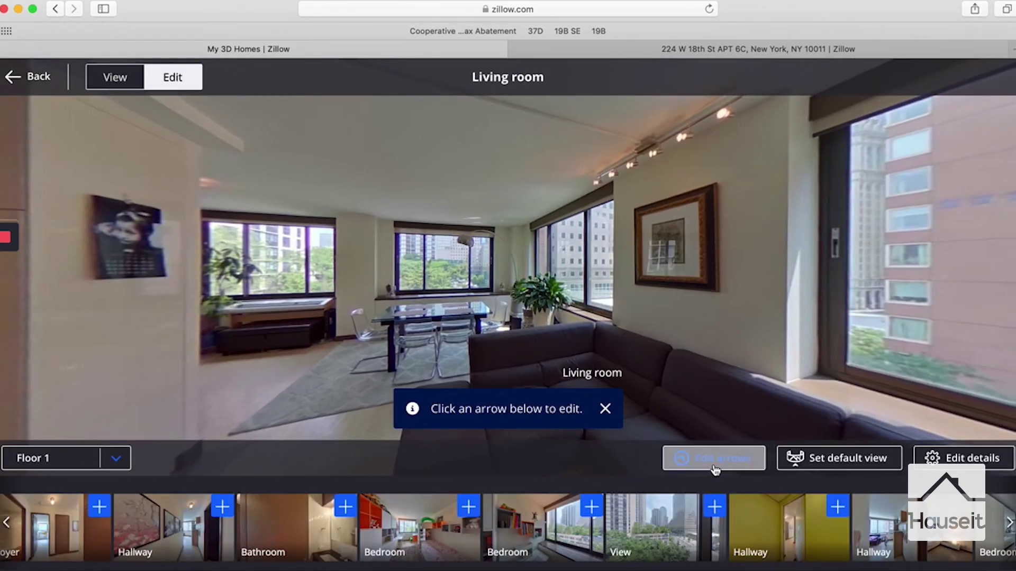
left_click(715, 460)
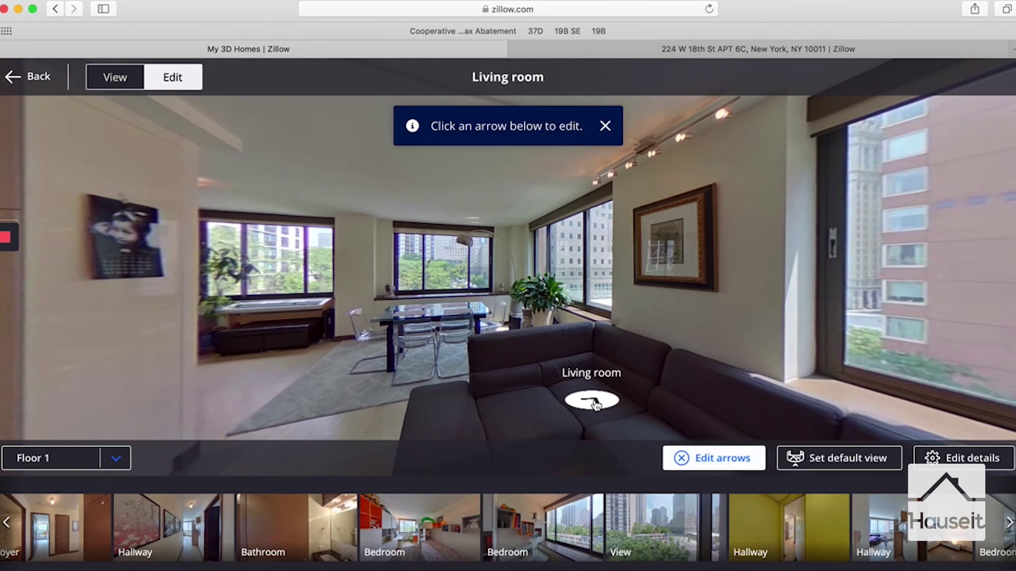
left_click(595, 403)
left_click(153, 456)
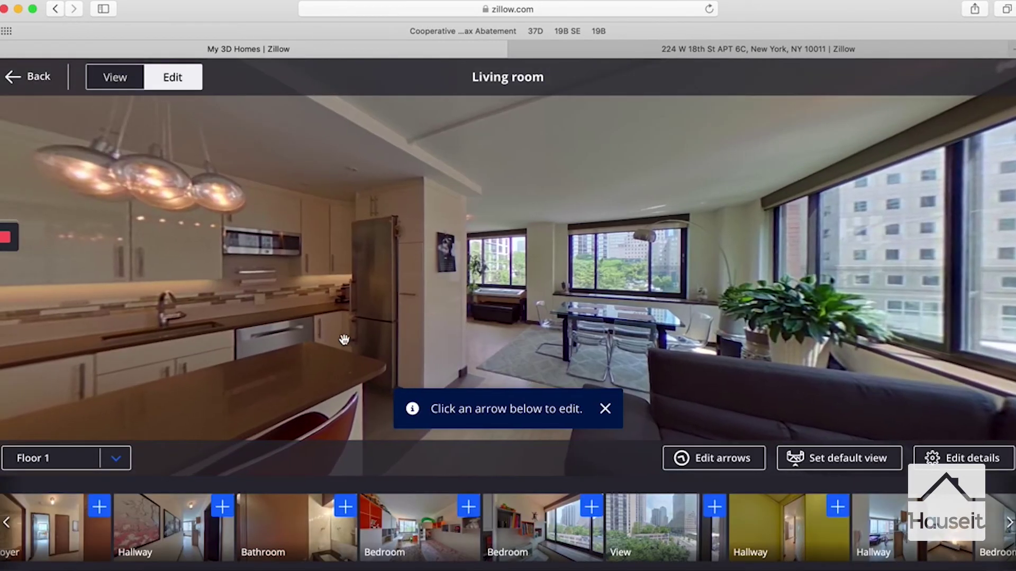
- Connect the Living room to the Kitchen panorama, placing the arrow over the bar stools, and follow it
left_click_drag(344, 340, 608, 337)
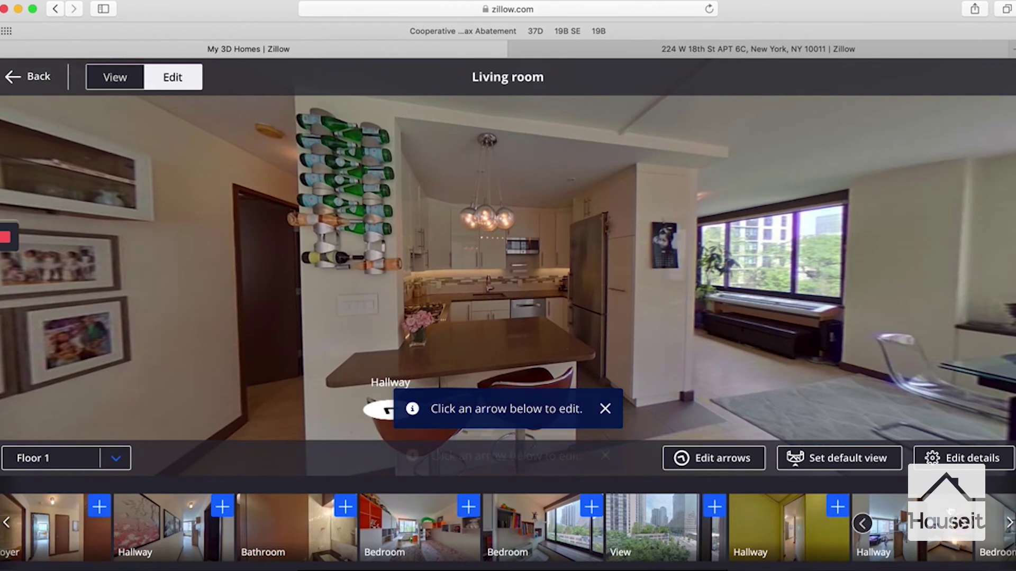
left_click(1010, 523)
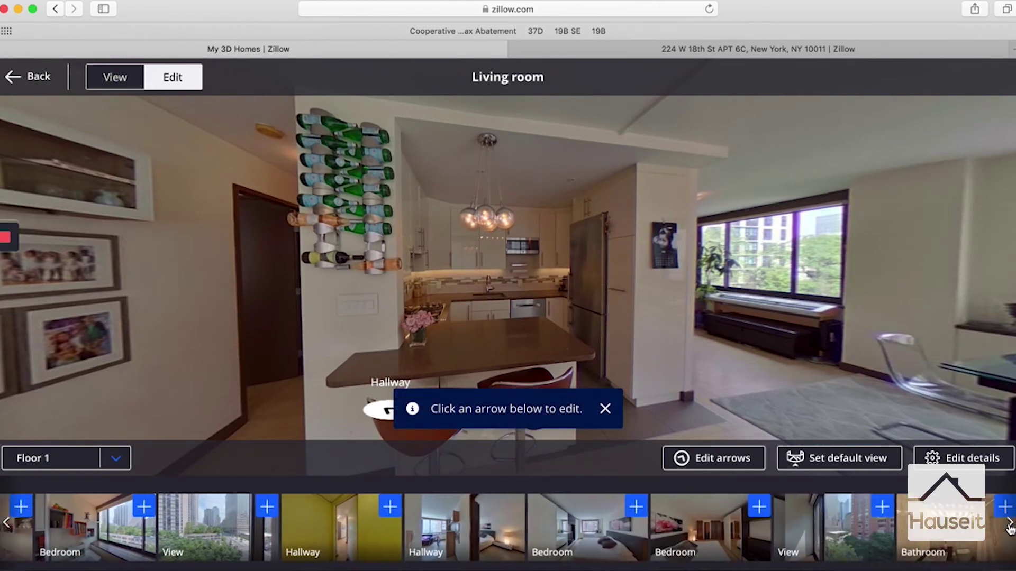
left_click(1010, 524)
left_click(7, 523)
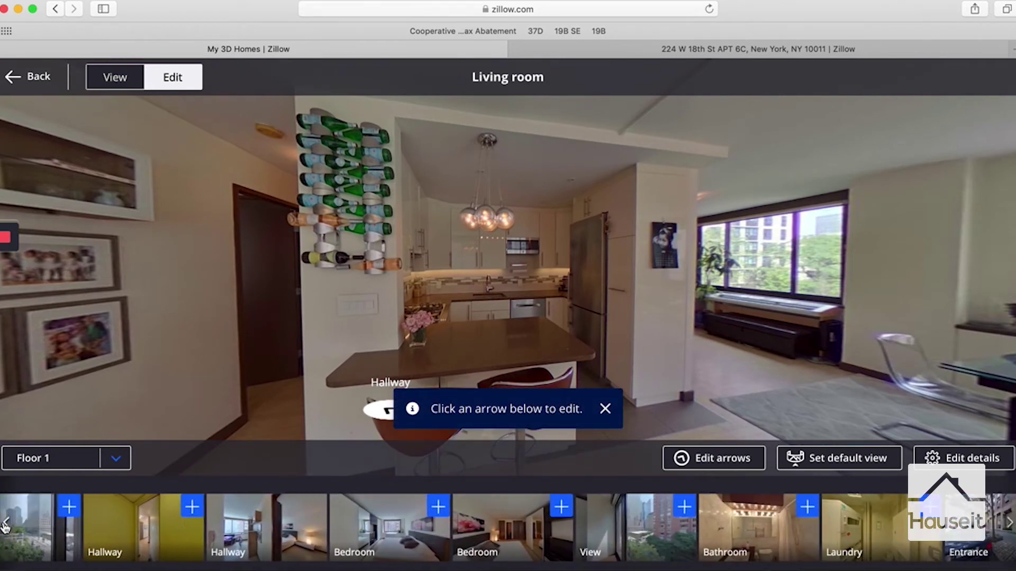
left_click(5, 525)
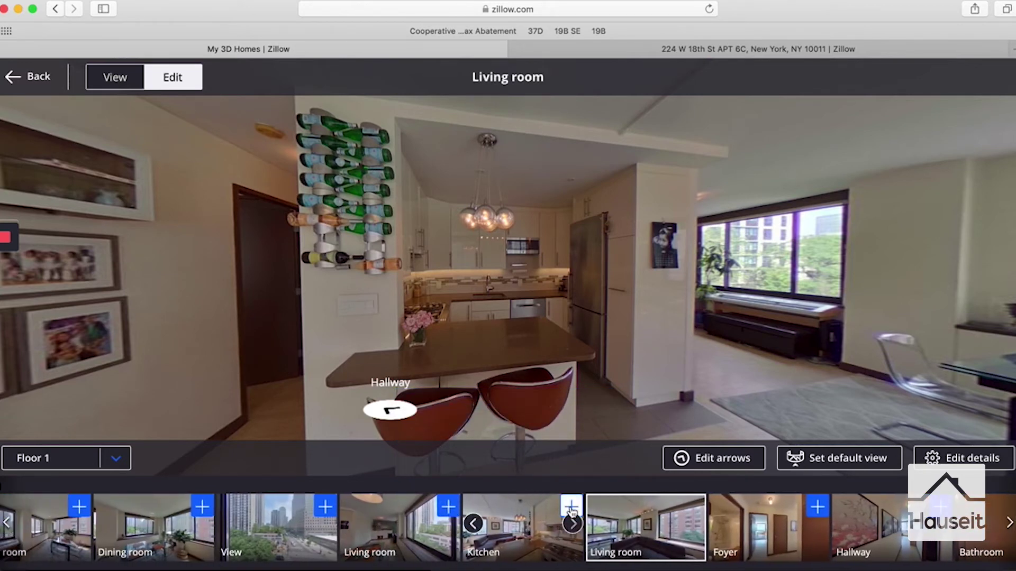
left_click(572, 508)
left_click(976, 456)
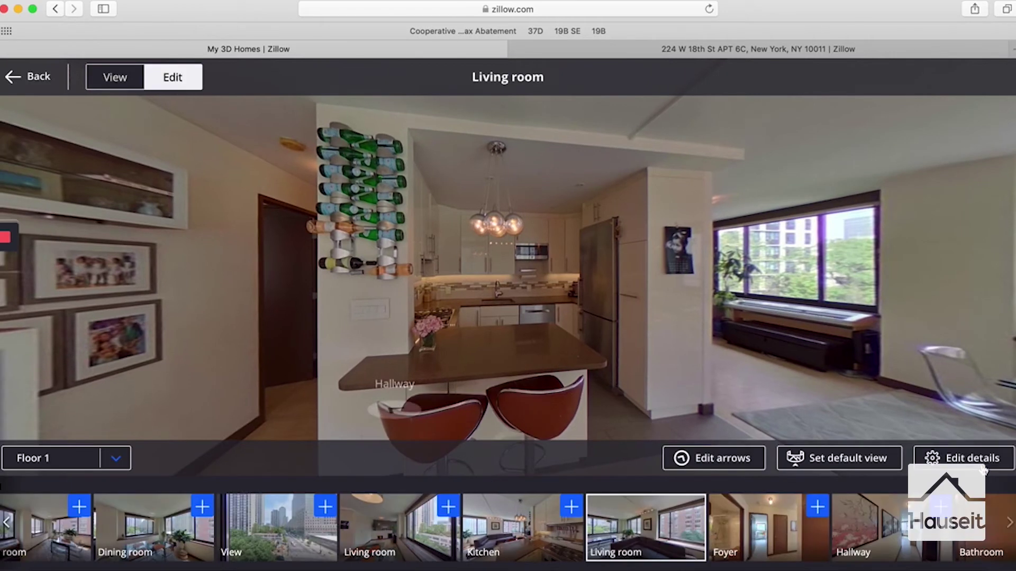
left_click(509, 392)
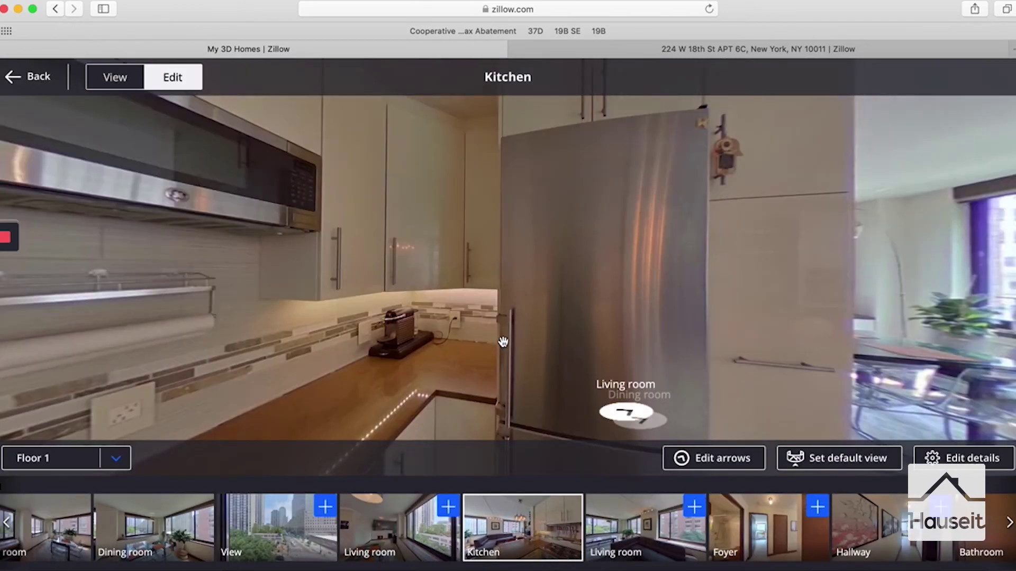
- Connect the Kitchen to the Living room panorama beside the Foyer, placing the arrow over the counter toward the television
left_click_drag(630, 338, 426, 328)
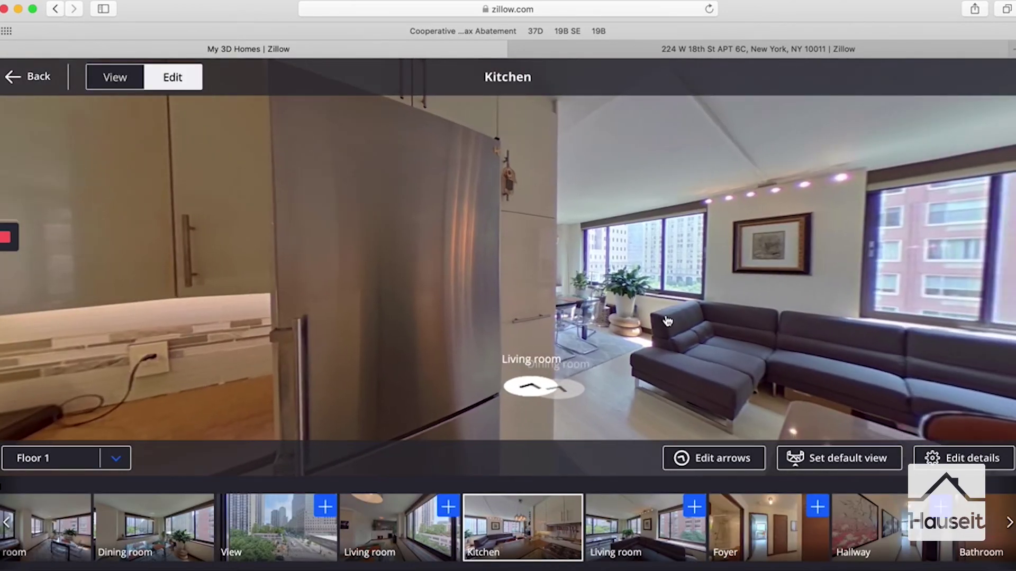
left_click_drag(670, 321, 488, 321)
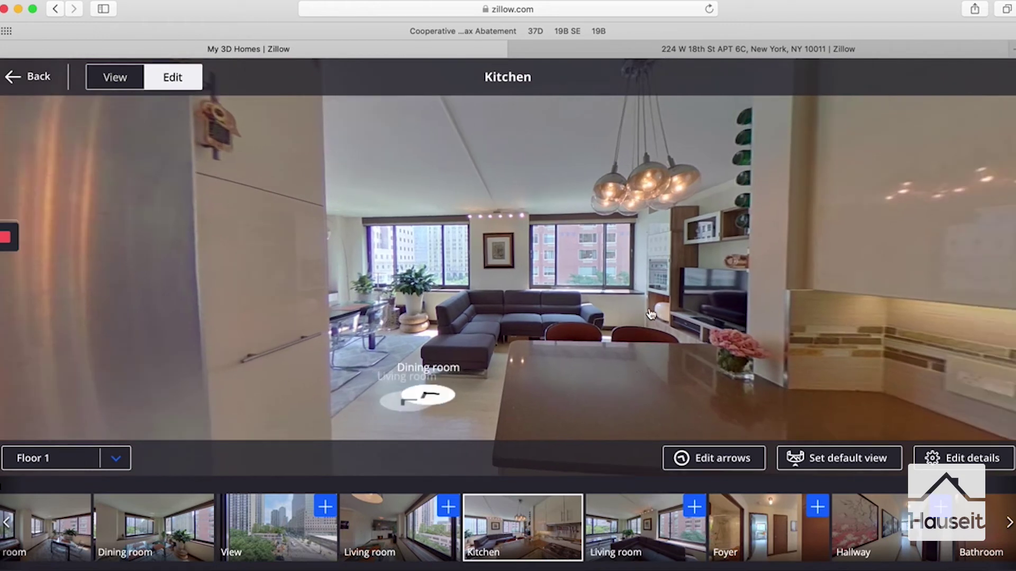
left_click(692, 503)
left_click_drag(632, 323, 523, 327)
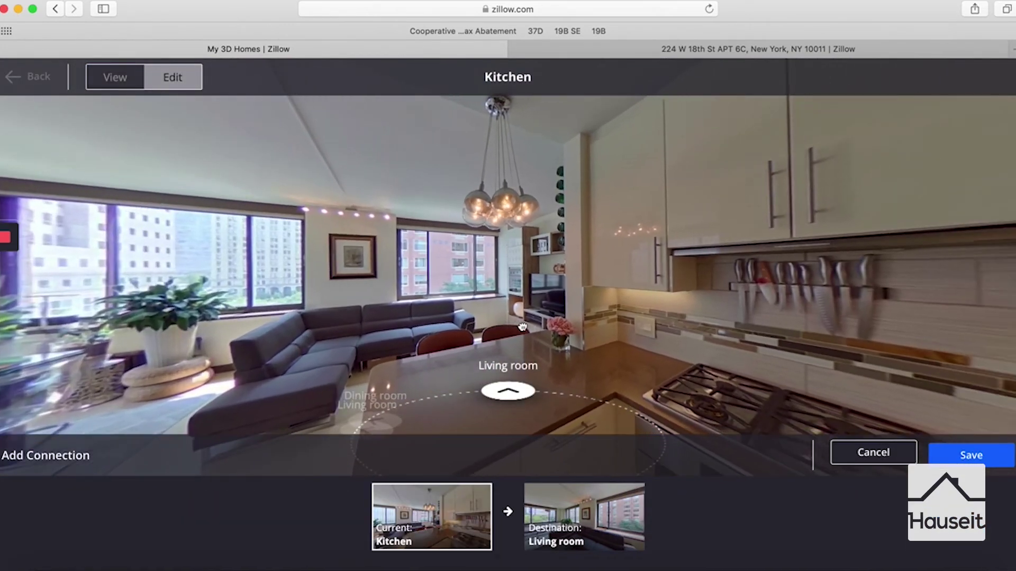
left_click(963, 456)
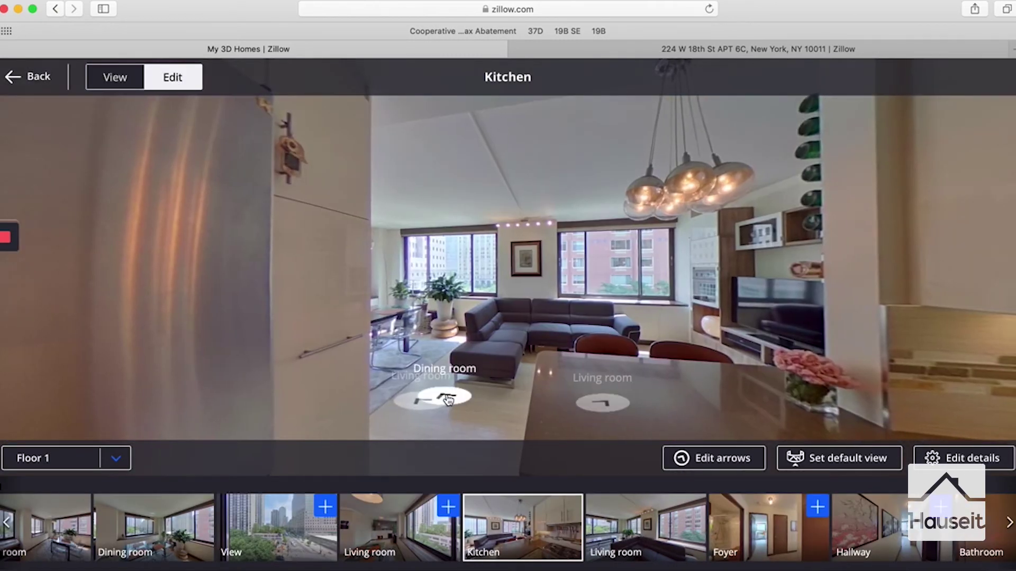
left_click(697, 461)
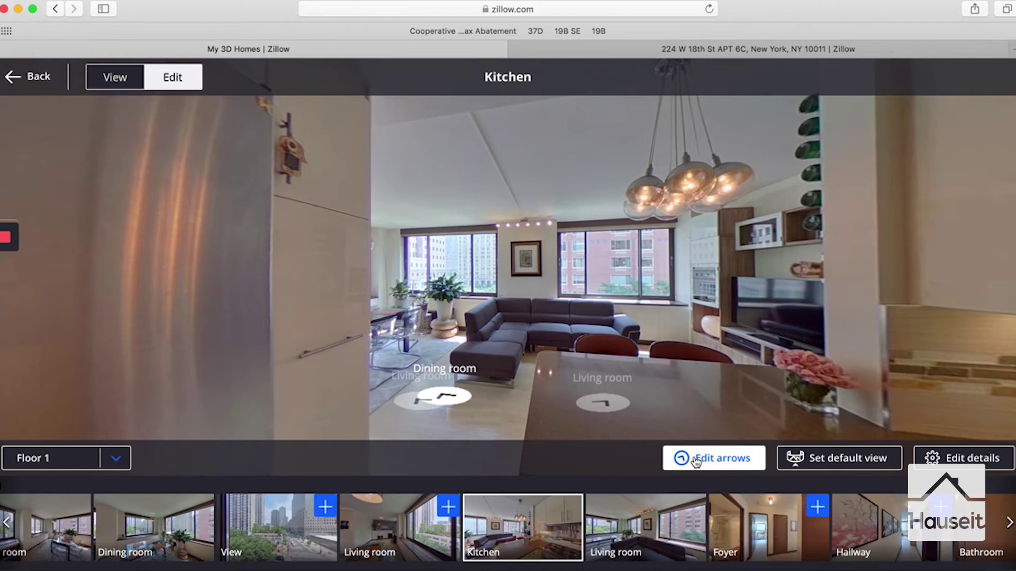
left_click(718, 470)
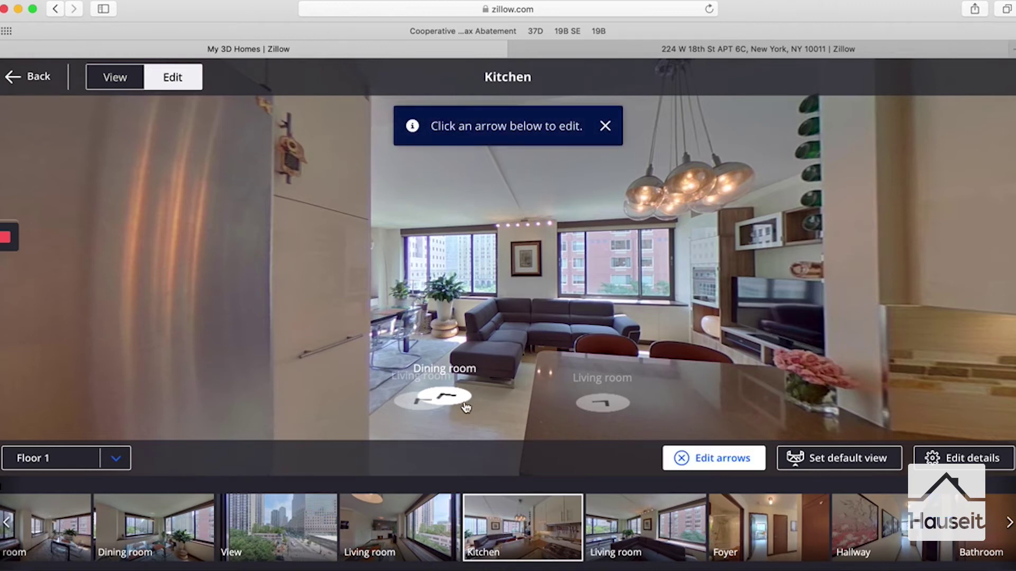
left_click(450, 400)
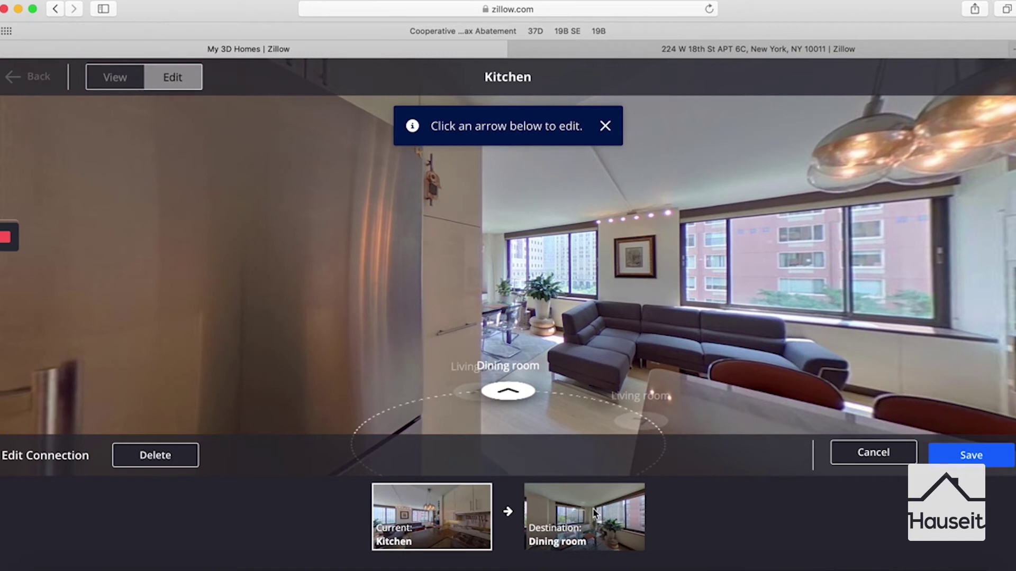
left_click(839, 465)
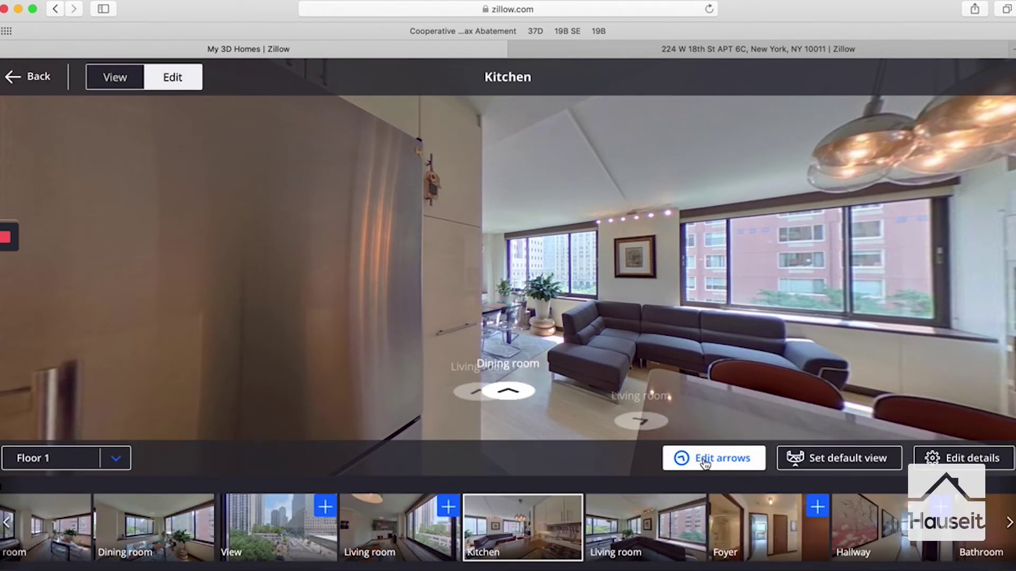
- Delete the Kitchen's Living room arrow that overlaps the Dining room arrow, and dismiss the arrow editing hint
left_click(705, 460)
left_click(476, 392)
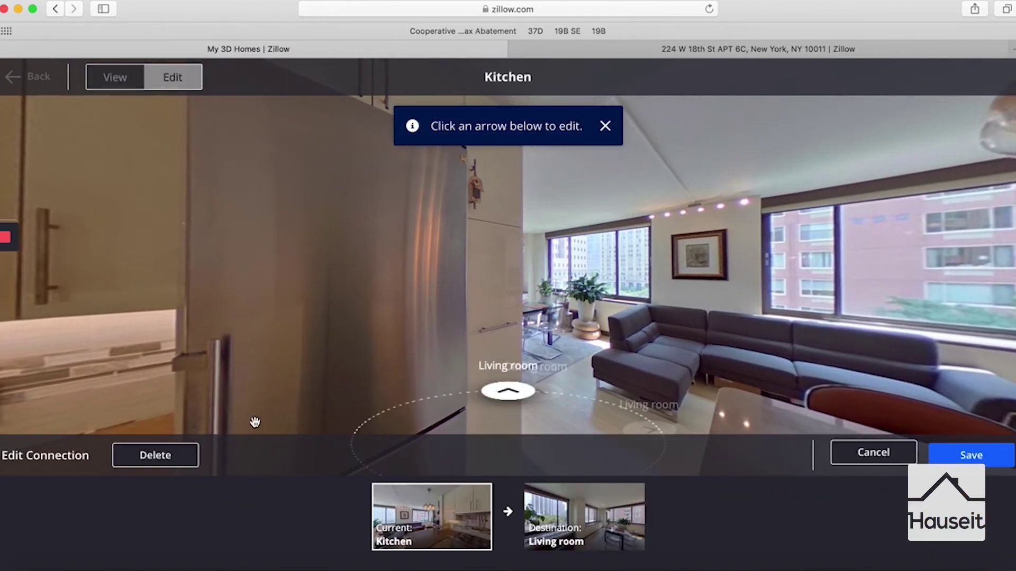
left_click(154, 455)
left_click(607, 420)
left_click_drag(649, 360, 553, 362)
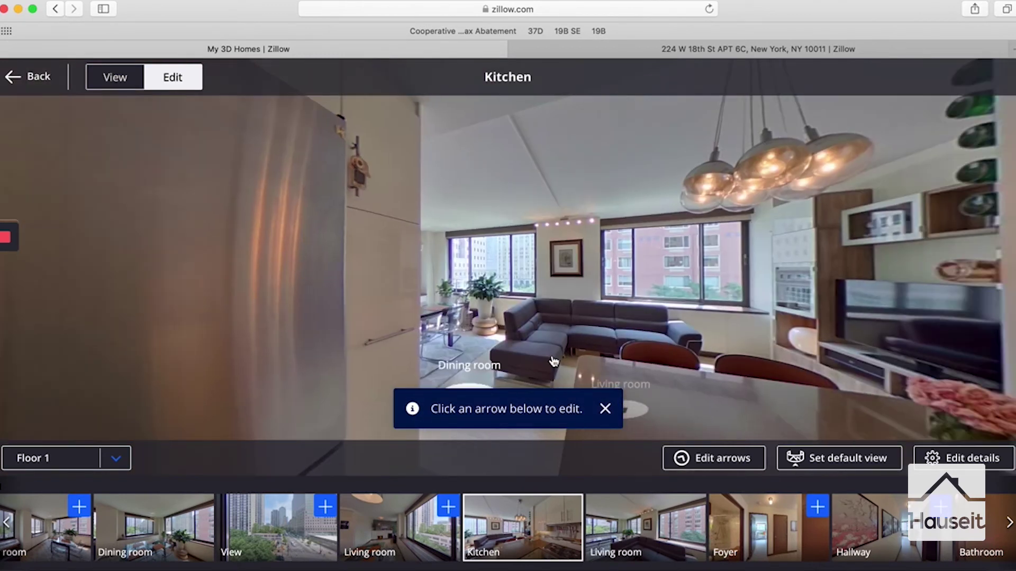
left_click(604, 409)
left_click_drag(601, 415, 558, 354)
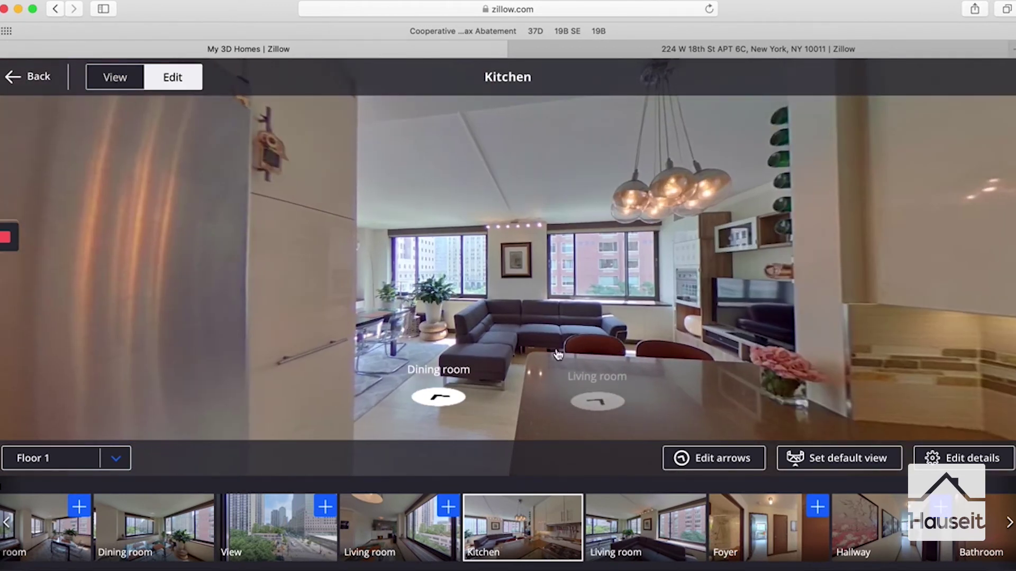
- Go from the Kitchen to the Dining room panorama and on to the Living room panorama beside the Foyer
left_click(449, 398)
left_click_drag(387, 413, 559, 352)
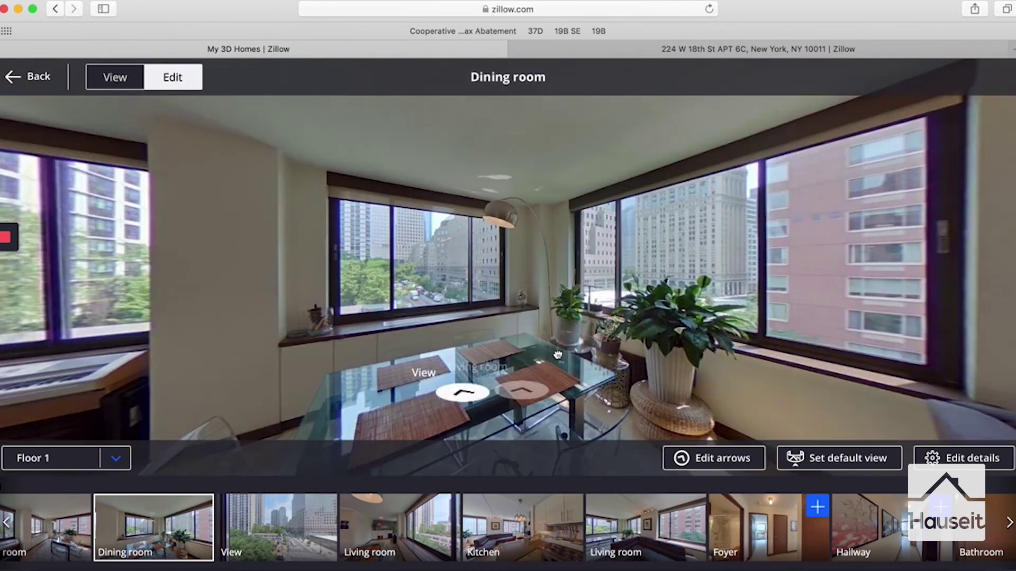
left_click_drag(367, 335, 423, 334)
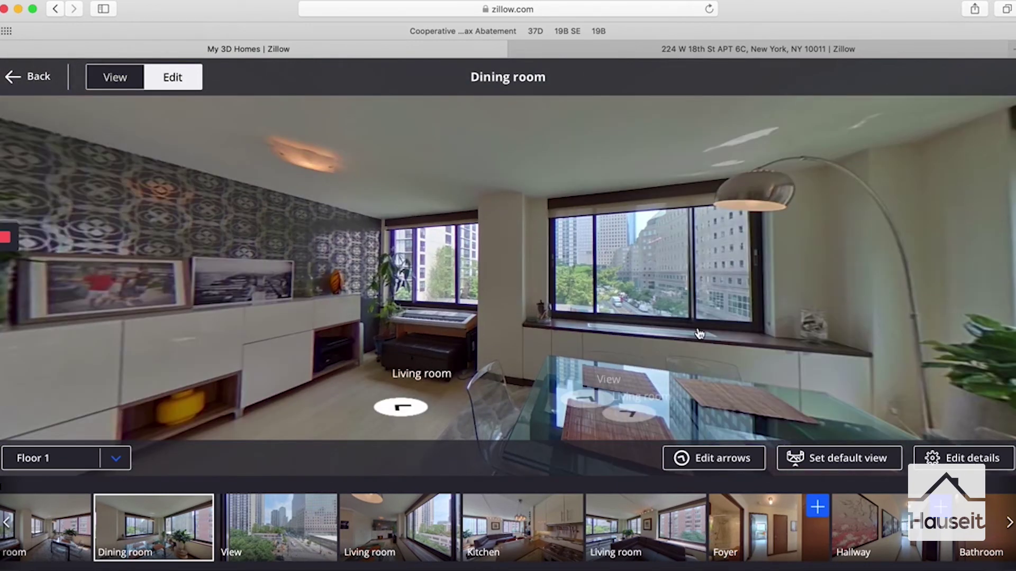
left_click_drag(698, 334, 349, 344)
mouse_move(764, 349)
left_mouse_down()
mouse_move(624, 332)
mouse_move(632, 319)
mouse_move(574, 331)
left_mouse_up()
left_click(536, 401)
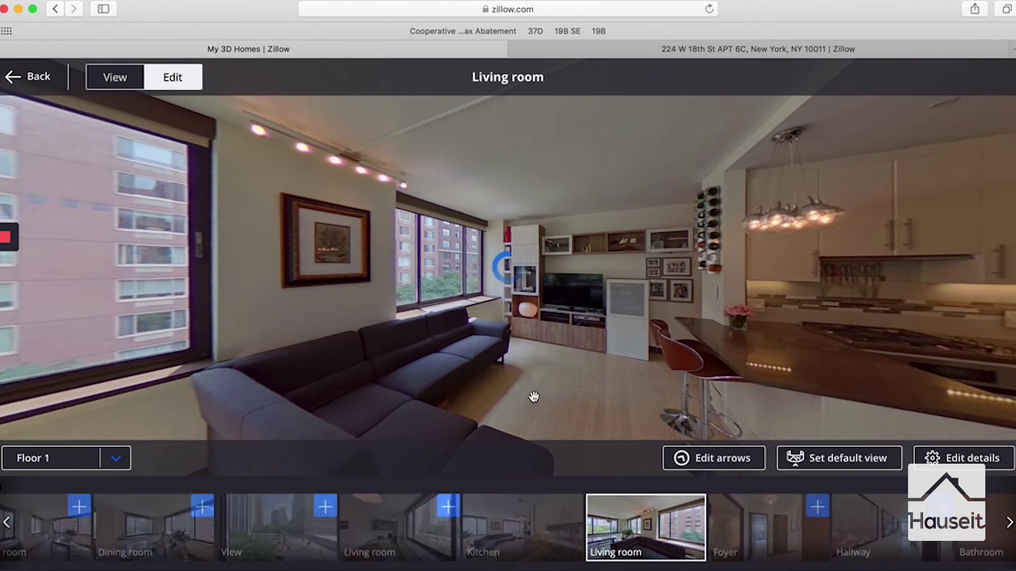
- Connect the Living room to the Dining room panorama, placing the arrow on the floor toward the dining table, and follow it
left_click_drag(430, 377, 986, 381)
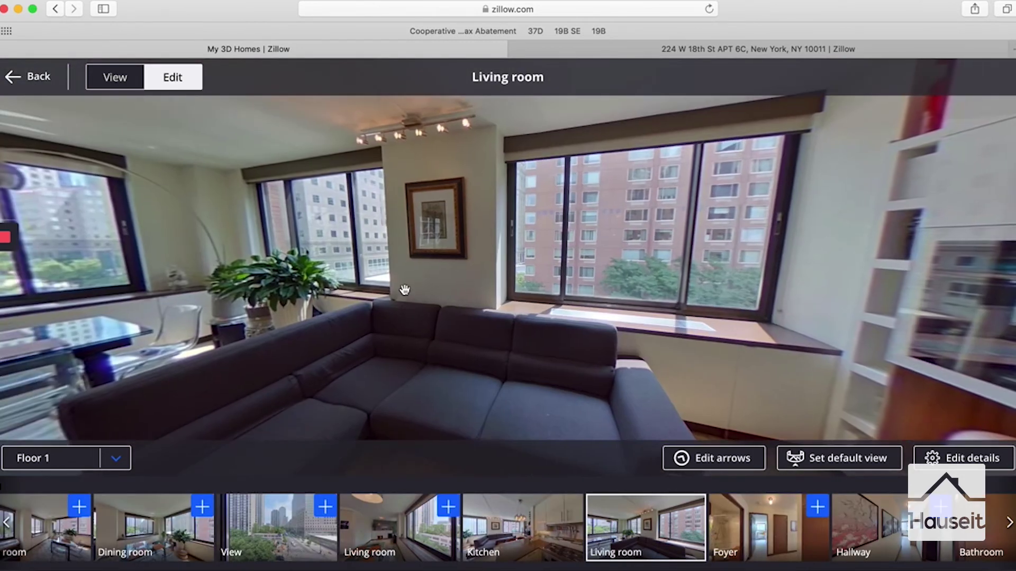
left_click_drag(424, 296, 671, 306)
mouse_move(417, 319)
left_mouse_down()
mouse_move(692, 309)
mouse_move(589, 316)
left_mouse_up()
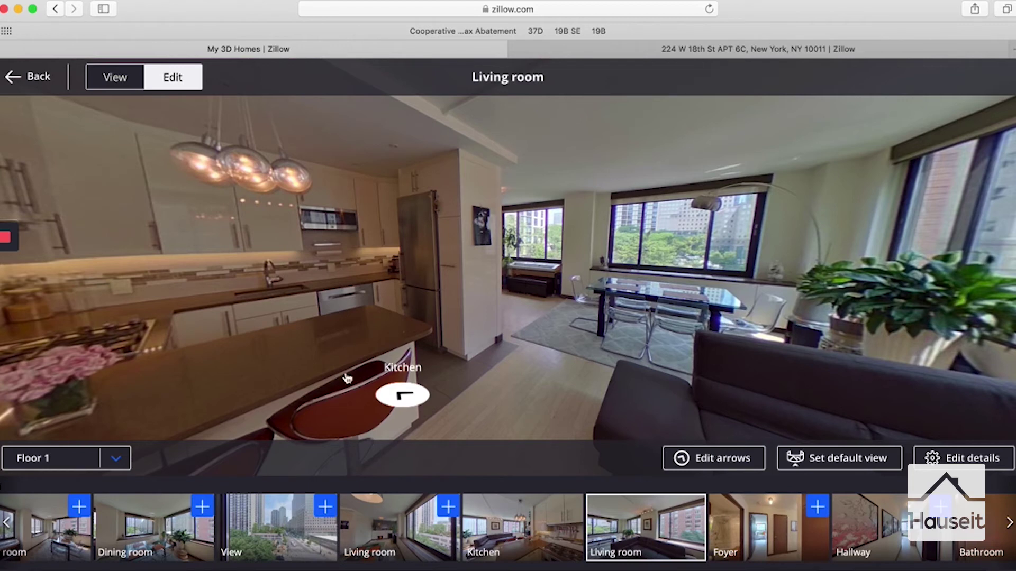
left_click(202, 507)
left_click_drag(629, 347, 574, 341)
left_click(981, 458)
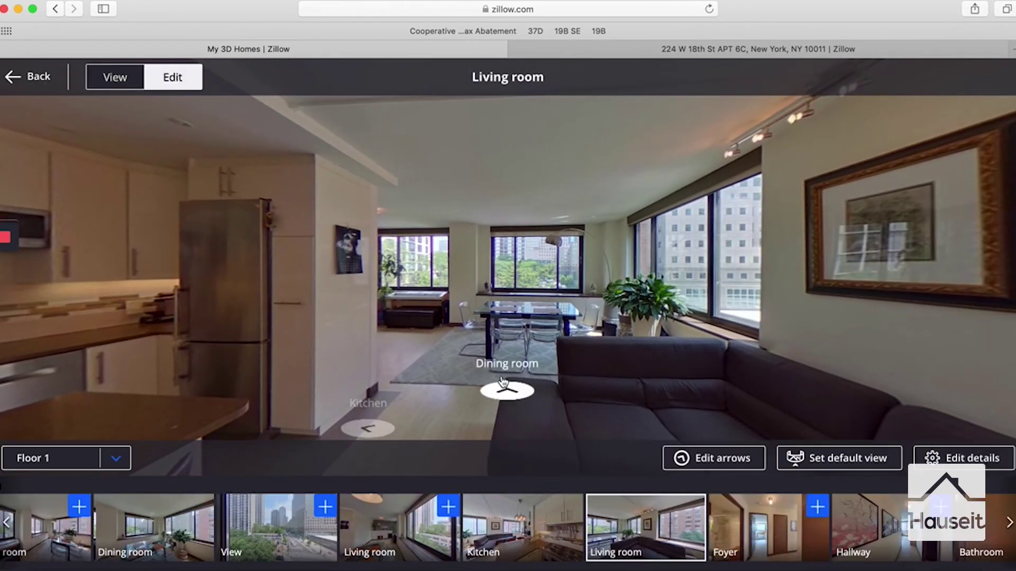
left_click(509, 390)
left_click_drag(435, 345, 624, 338)
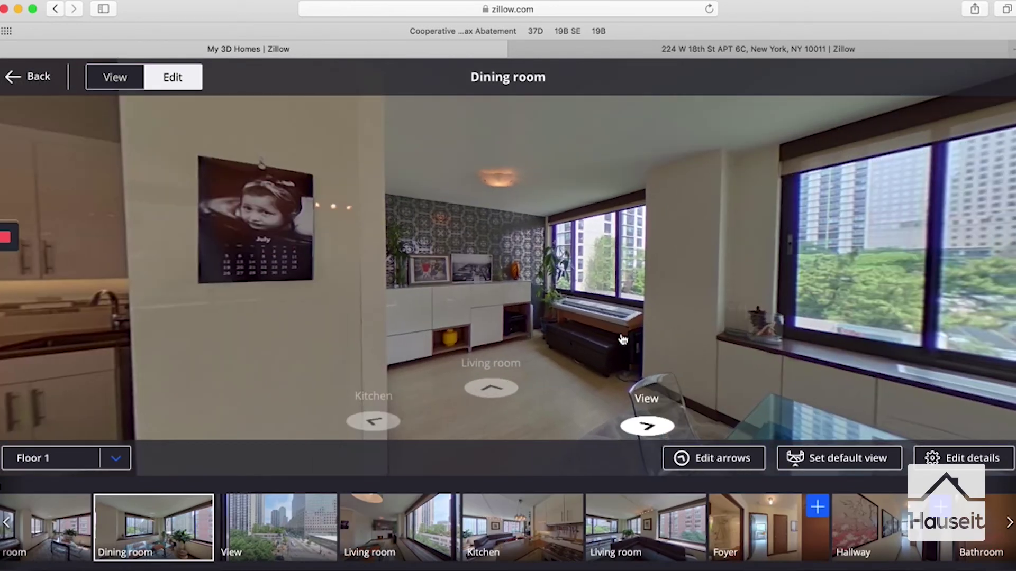
- Look around the Dining room panorama and follow its Living room arrow on the floor toward the piano
left_click_drag(175, 360, 478, 371)
left_click_drag(669, 375, 312, 313)
left_click_drag(671, 334, 666, 334)
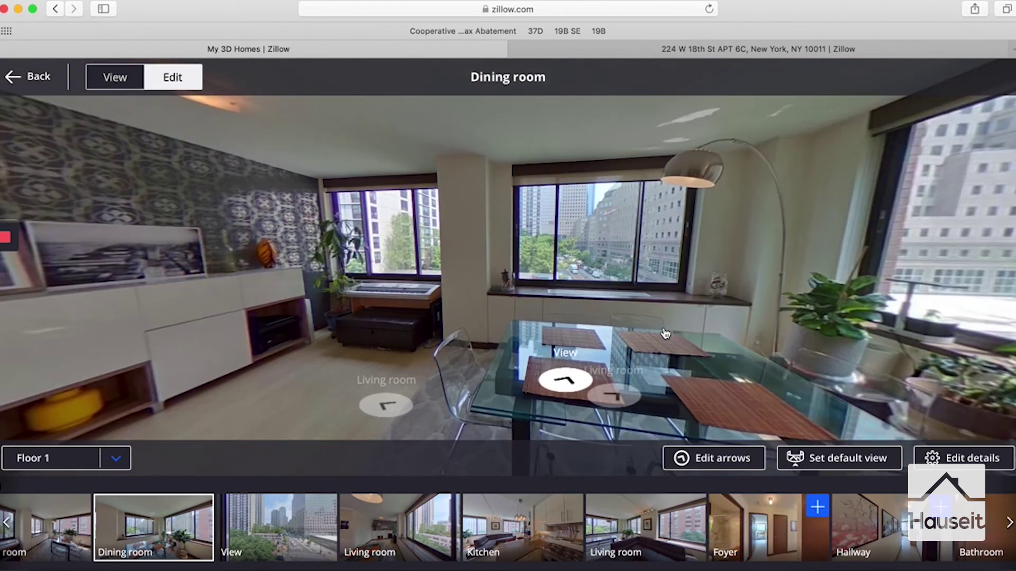
left_click(386, 406)
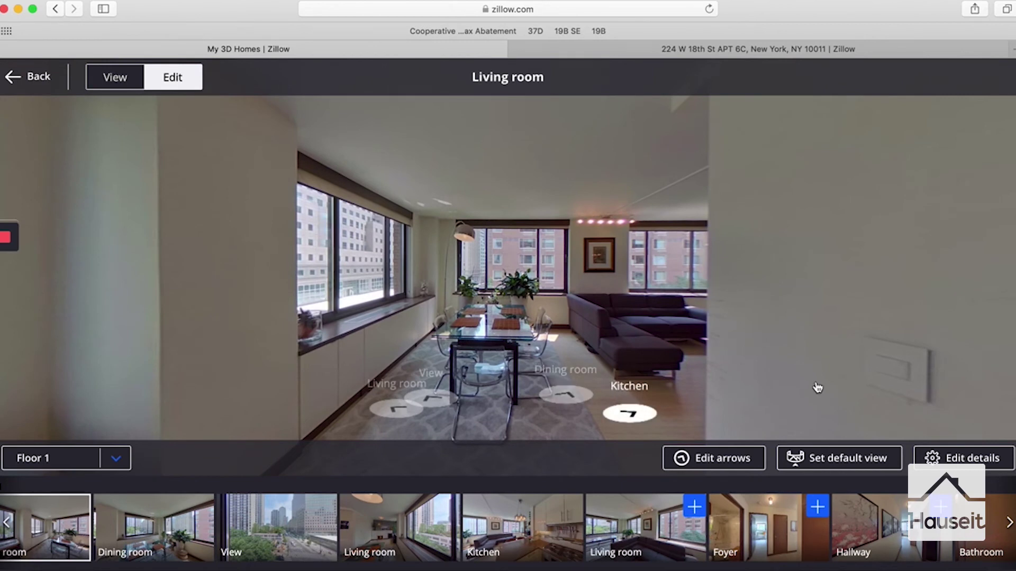
left_click_drag(364, 338, 612, 333)
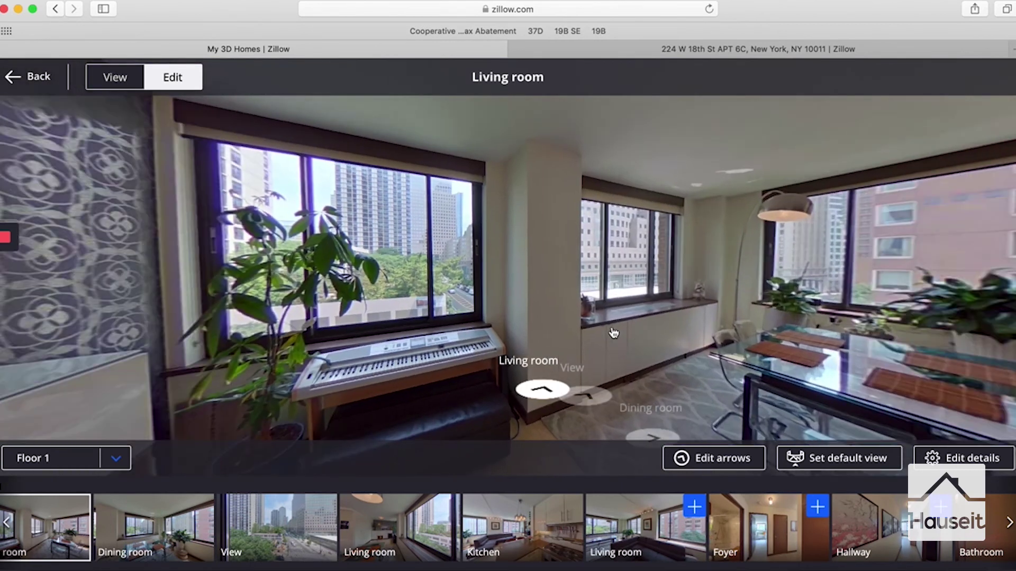
left_click(702, 454)
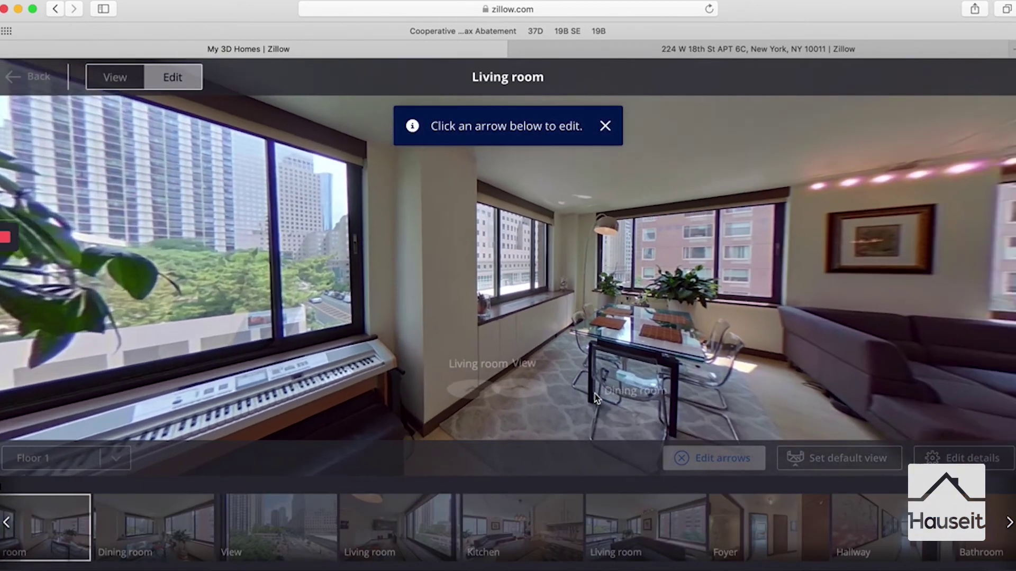
left_click(515, 389)
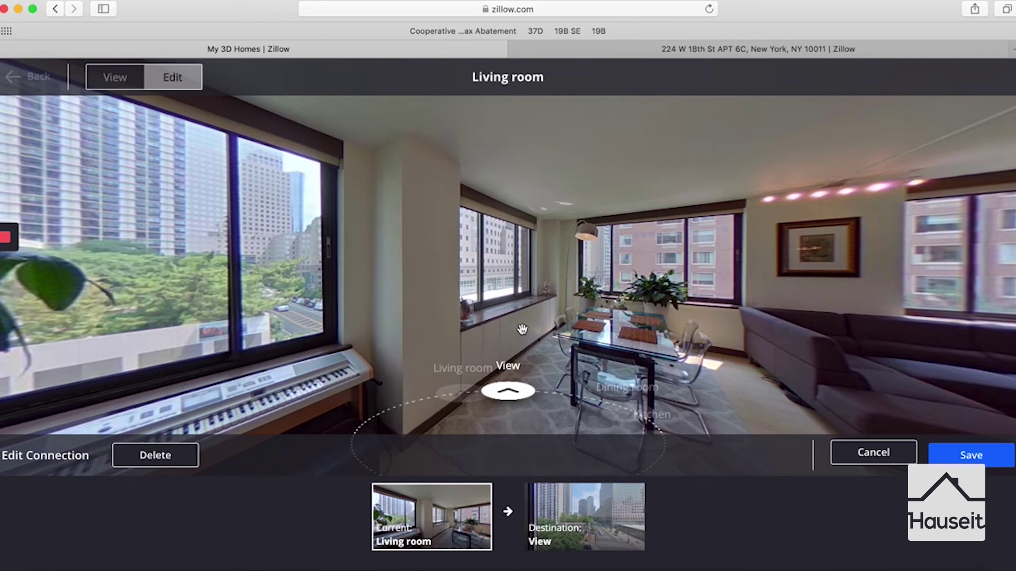
left_click(873, 453)
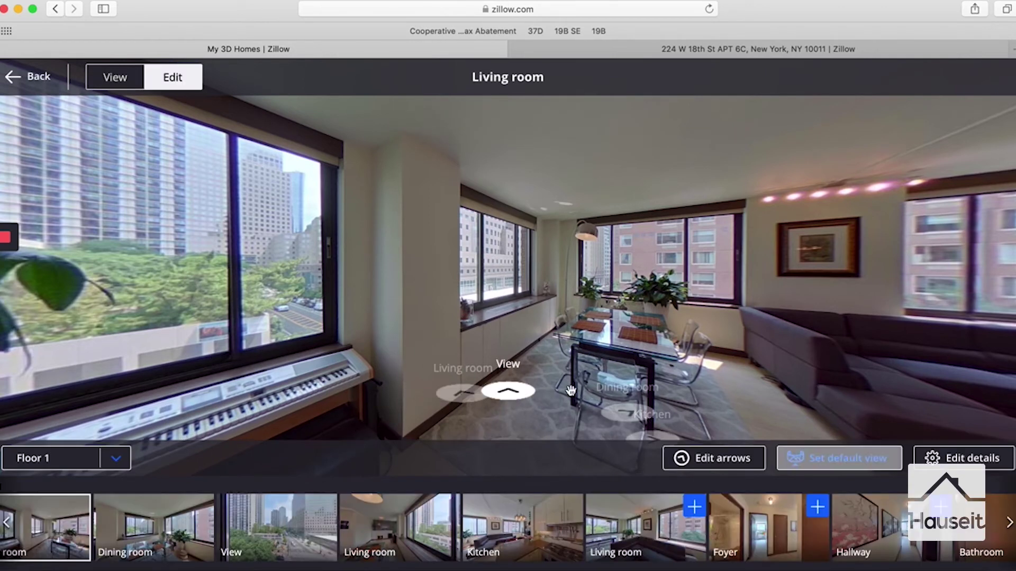
- Go from the Living room by the piano to the window-side Living room, on to View, and back to the Living room by the piano
left_click_drag(465, 358, 507, 363)
left_click(508, 362)
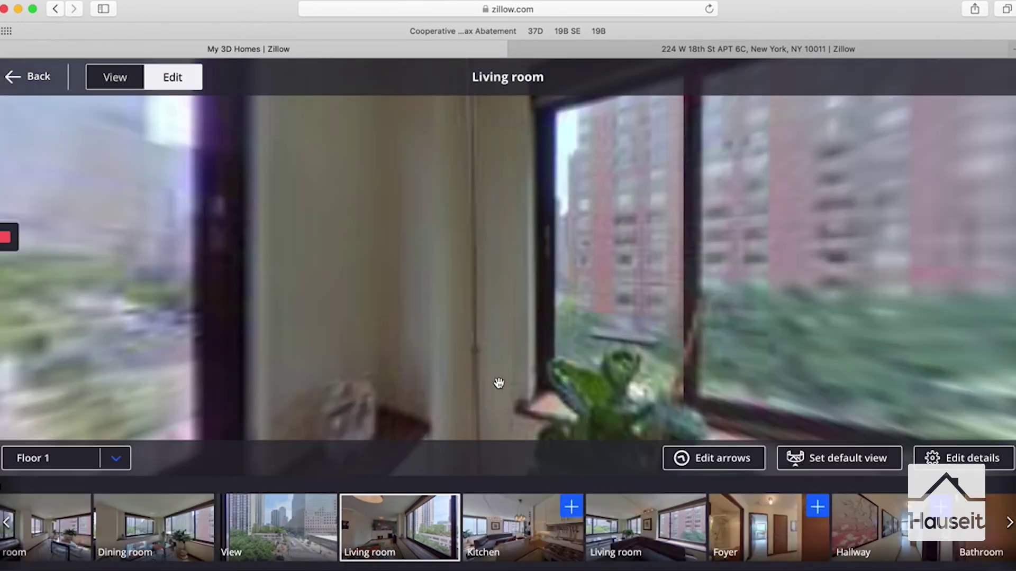
left_click_drag(311, 339, 575, 324)
left_click(521, 390)
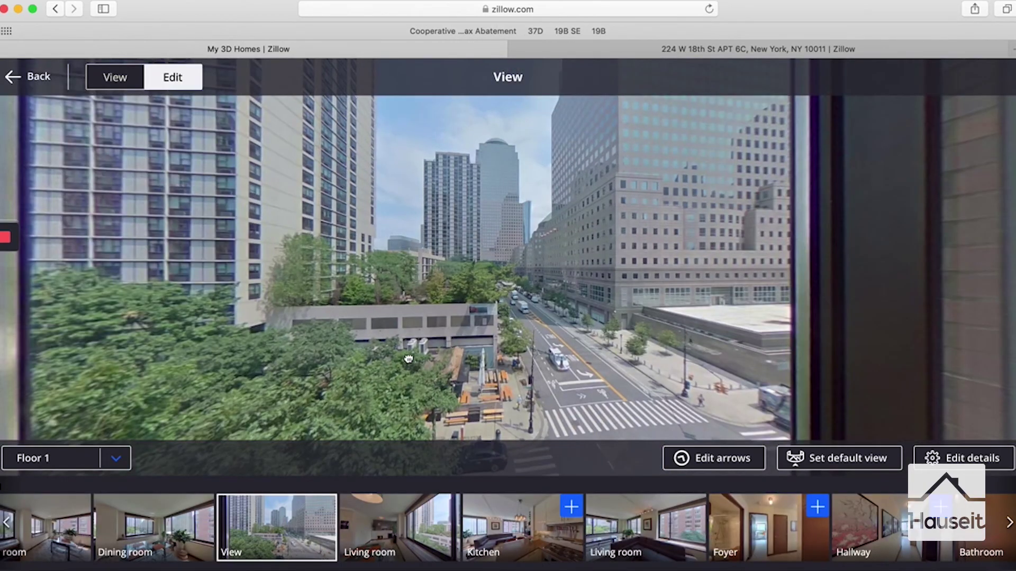
left_click_drag(408, 359, 577, 353)
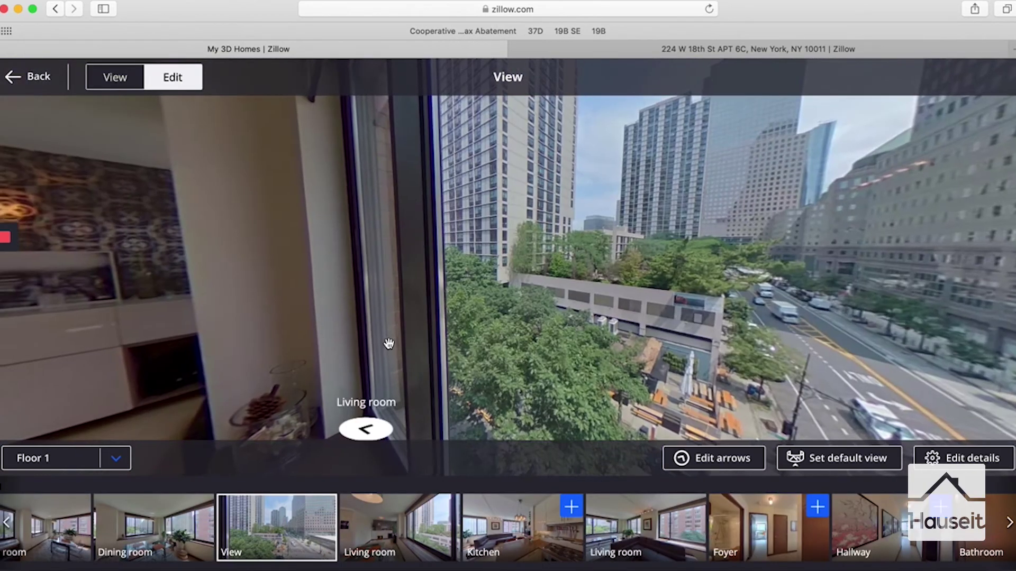
left_click_drag(388, 345, 551, 352)
left_click(434, 386)
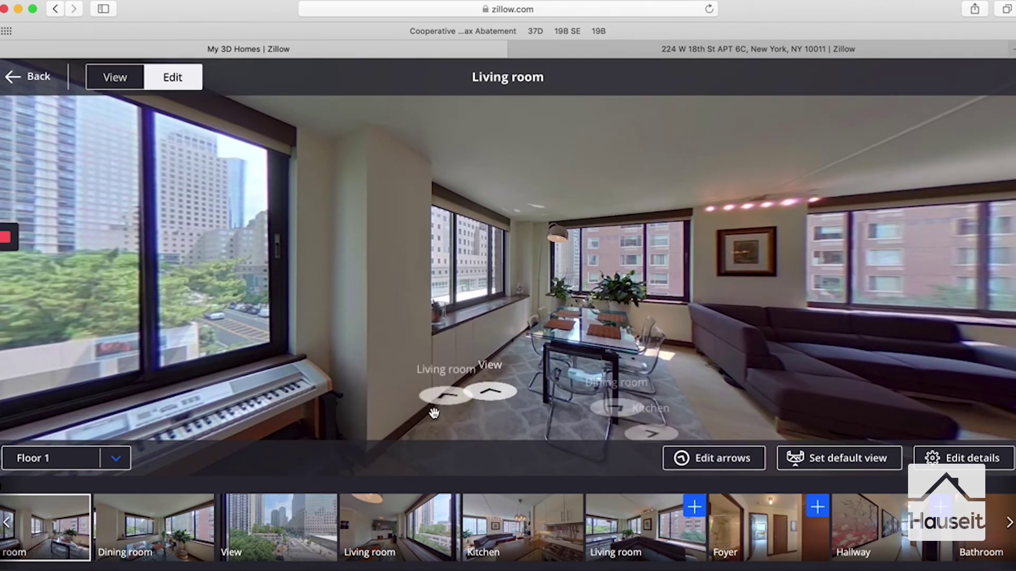
- Delete the View arrow from the Living room panorama by the piano
left_click(689, 470)
left_click(503, 394)
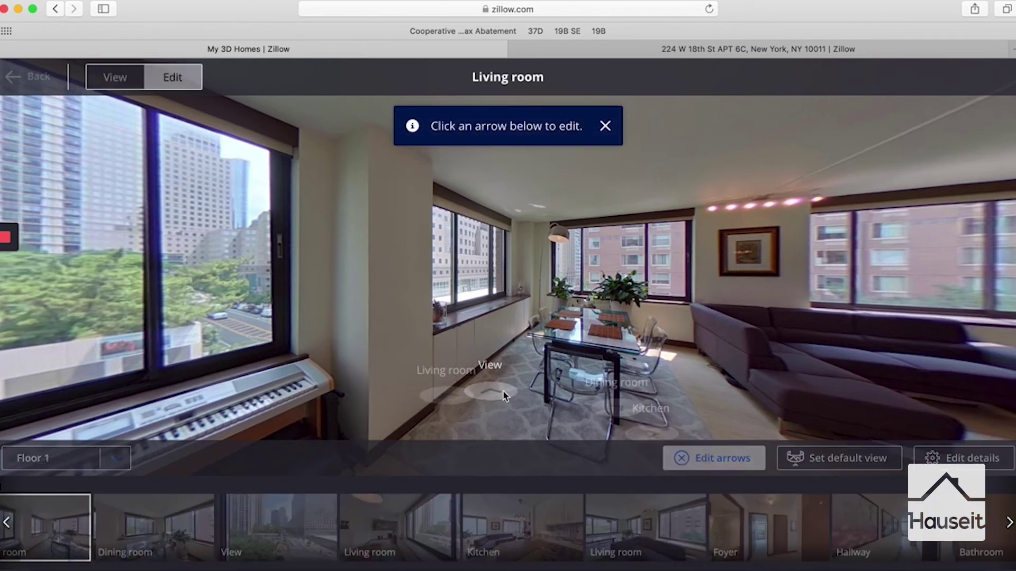
left_click(159, 458)
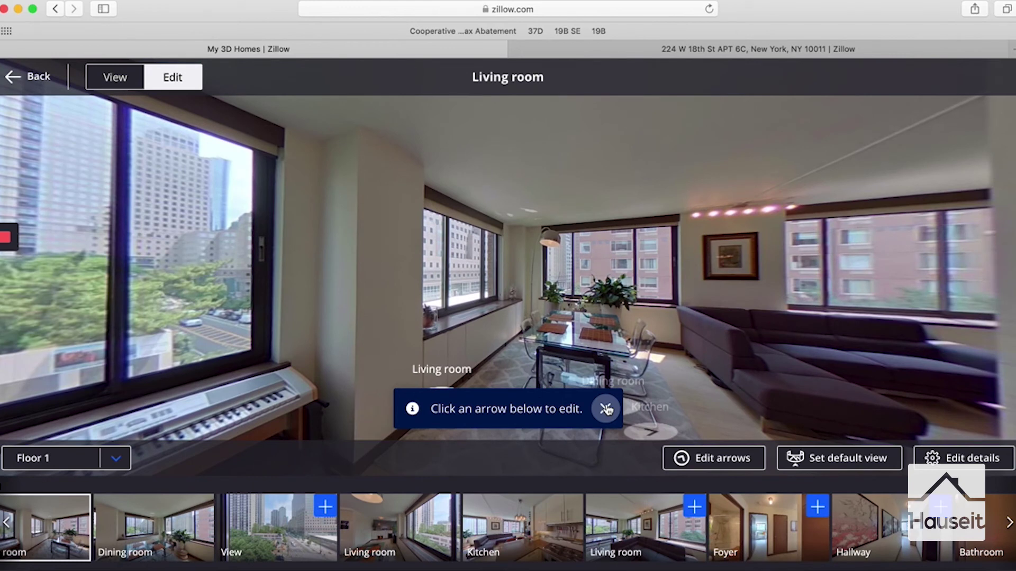
- Move the piano-side Living room's arrow to the window-side Living room onto the rug just before the dining table, and save it
left_click(732, 467)
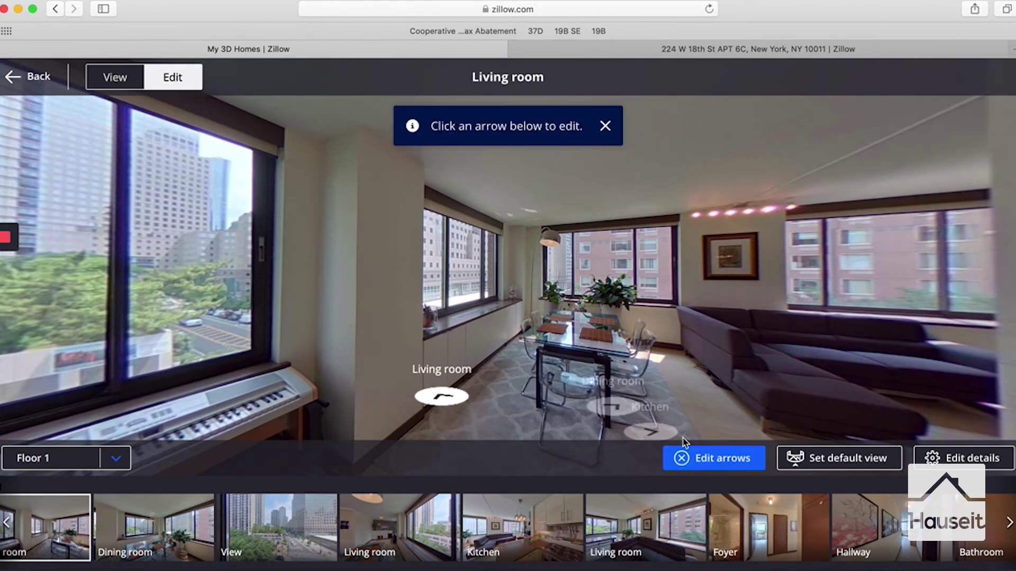
left_click(434, 398)
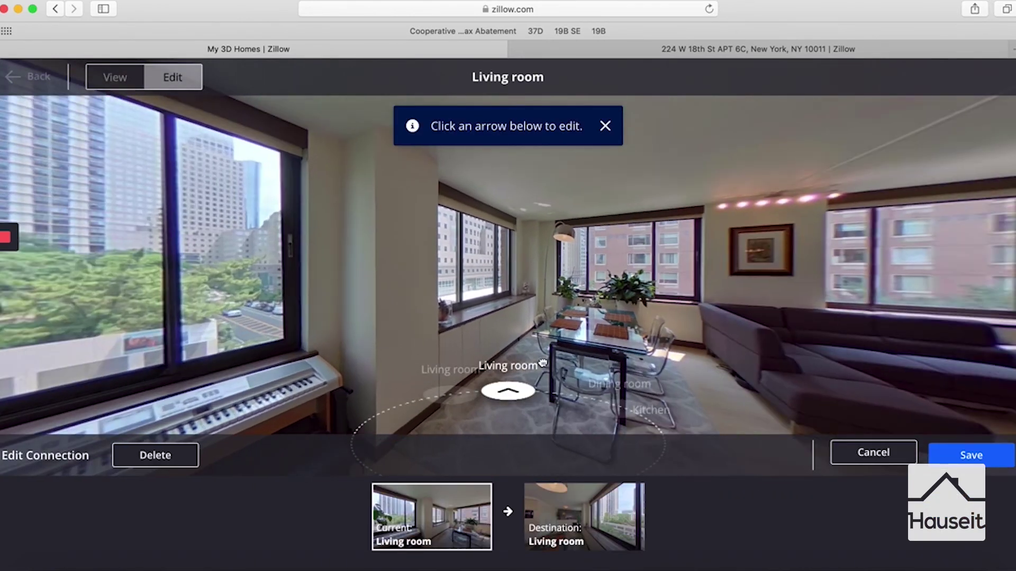
left_click(1000, 459)
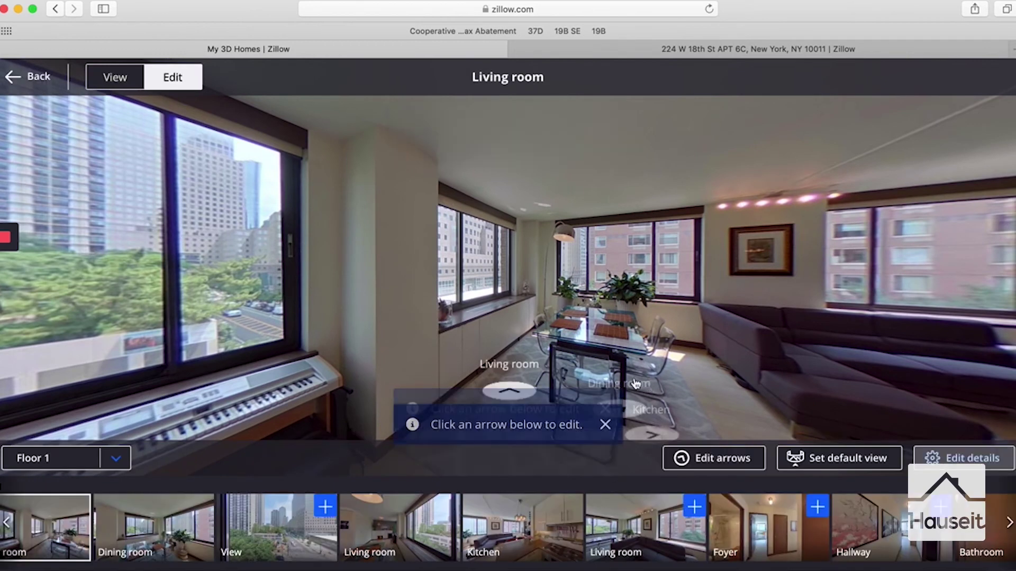
- Follow the adjusted Living room arrow to the window-side panorama, continue to View, and turn back toward the dining table
left_click(508, 392)
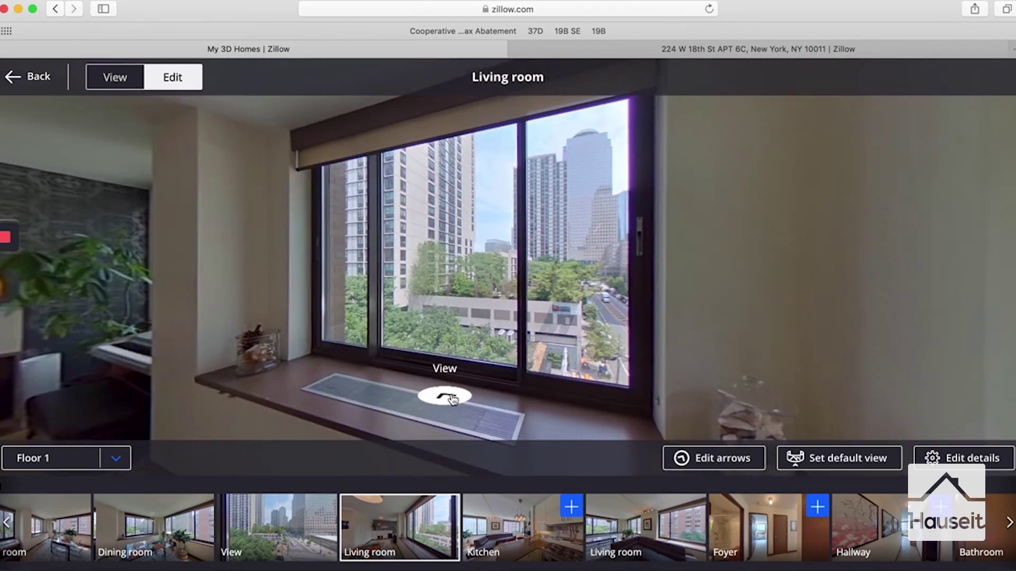
left_click(451, 397)
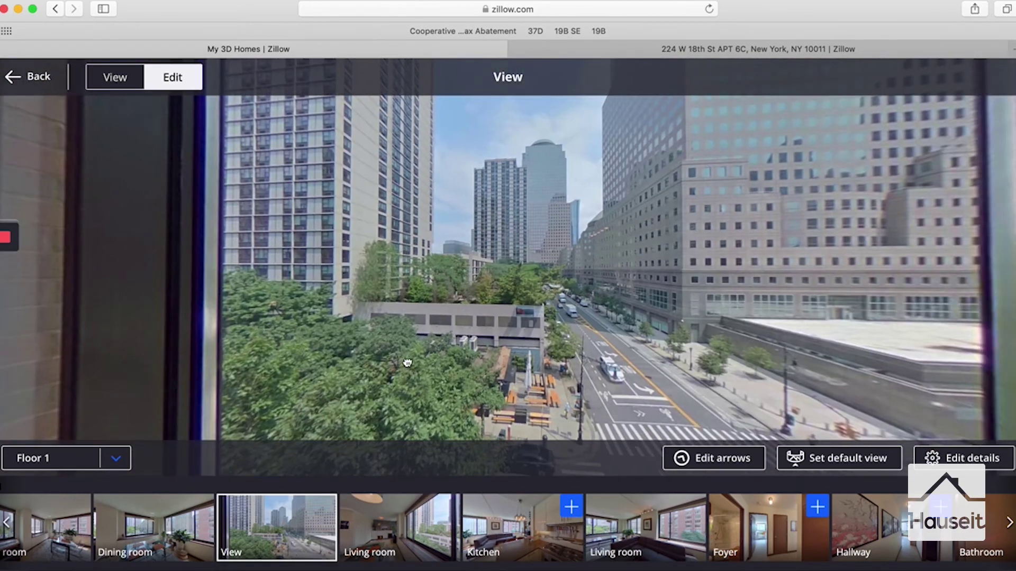
left_click_drag(407, 362, 558, 340)
left_click_drag(485, 354, 625, 349)
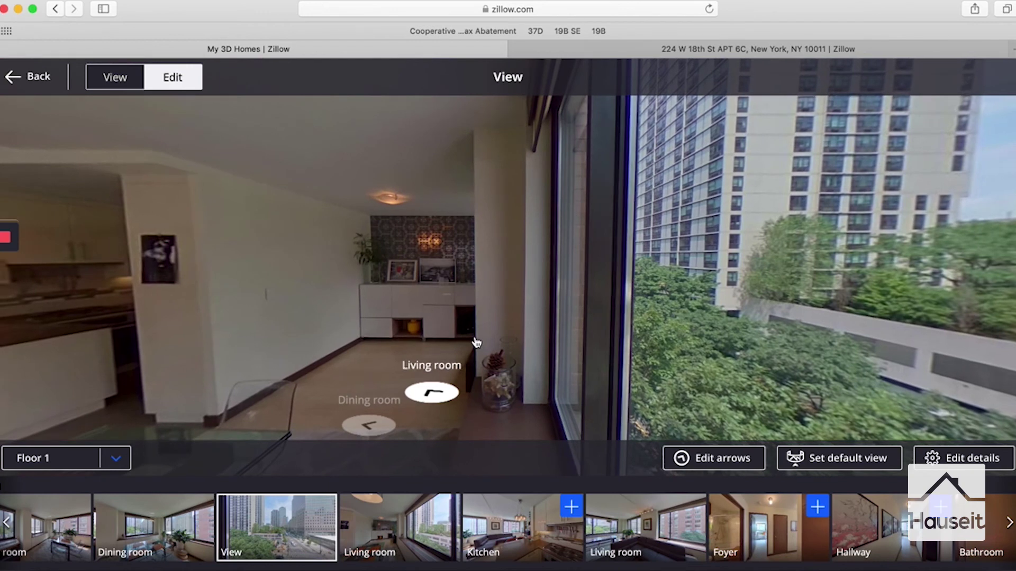
left_click_drag(421, 301, 496, 307)
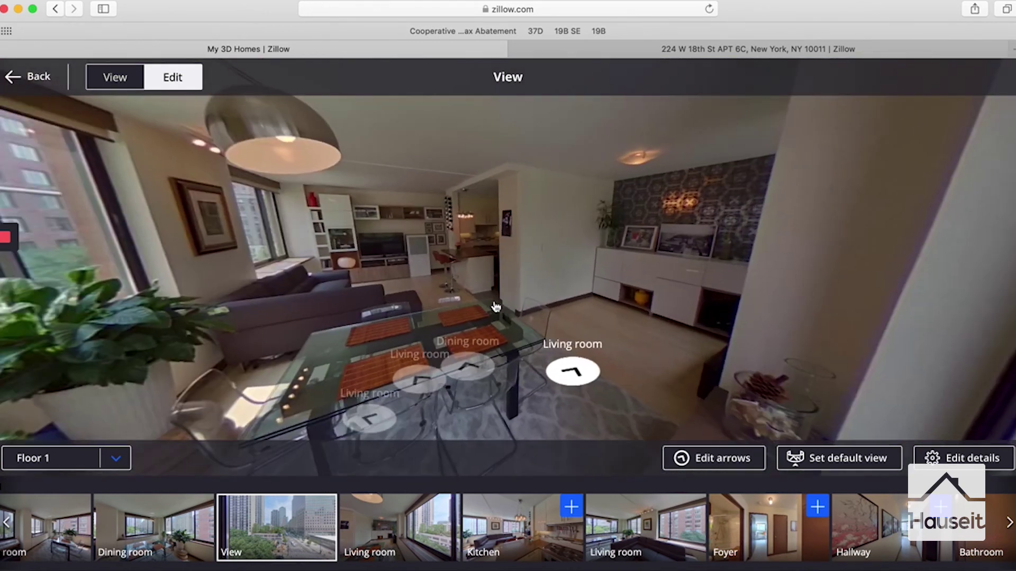
- Delete the View panorama's Living room arrow that sits beside the Dining room arrow over the dining table
left_click(486, 306)
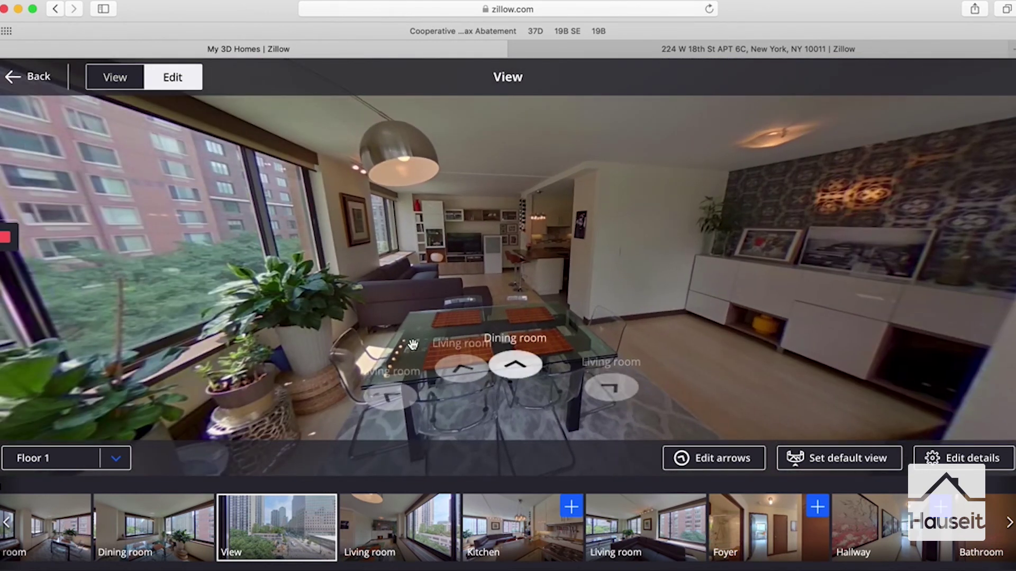
left_click(463, 350)
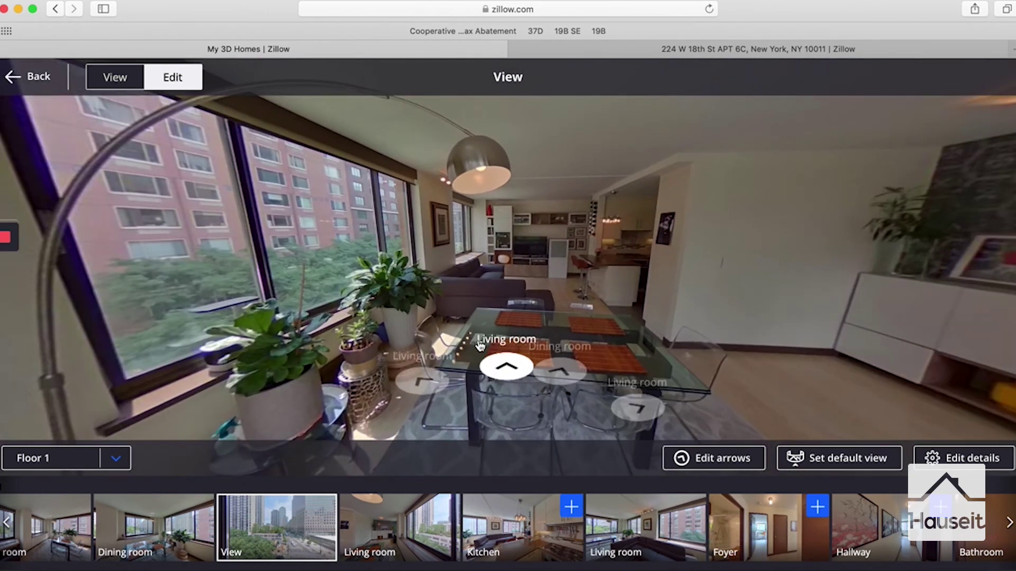
left_click(692, 462)
left_click(513, 371)
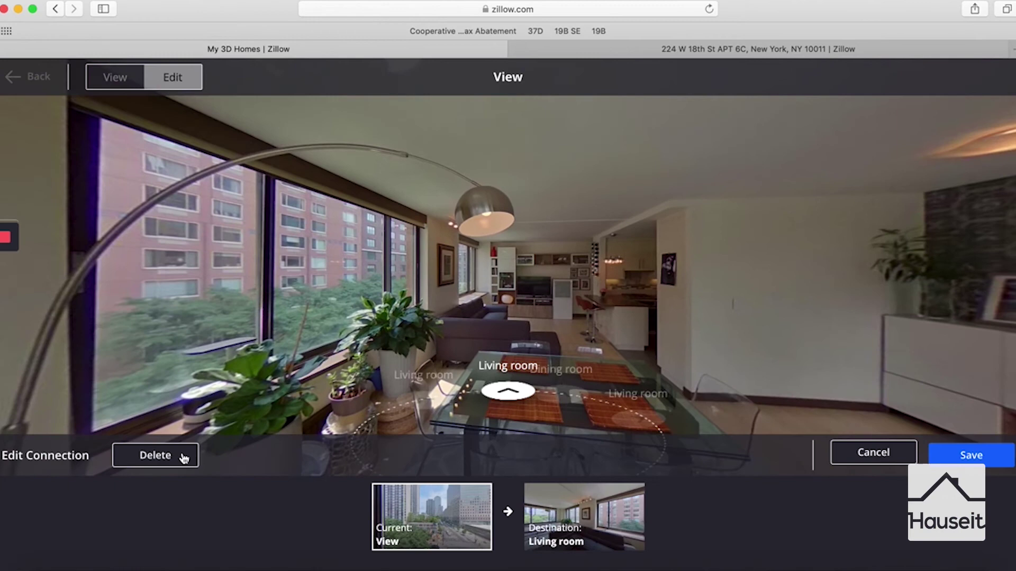
left_click(182, 458)
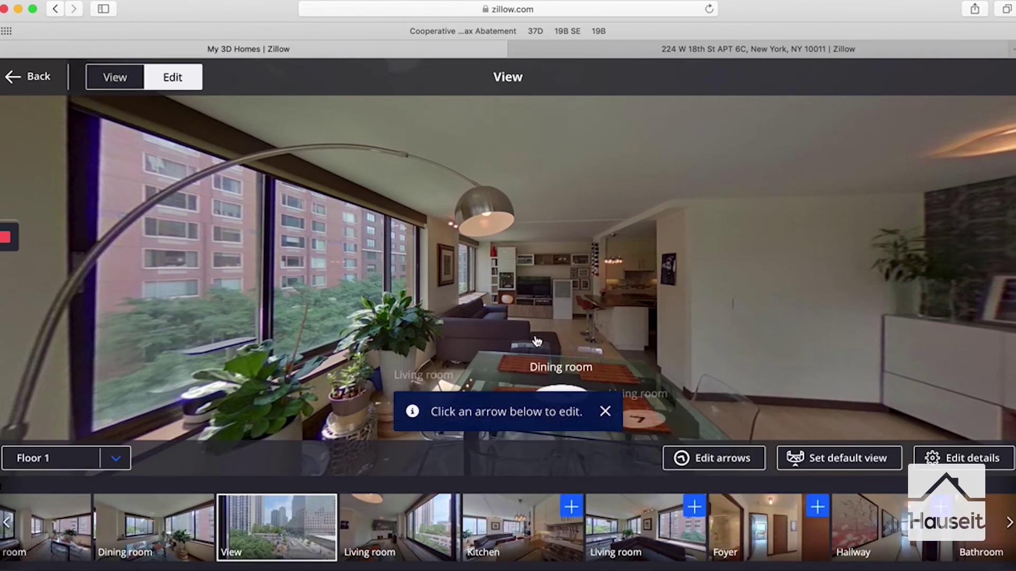
- Go from View to the Dining room panorama and look toward the dining table and windows
left_click(510, 328)
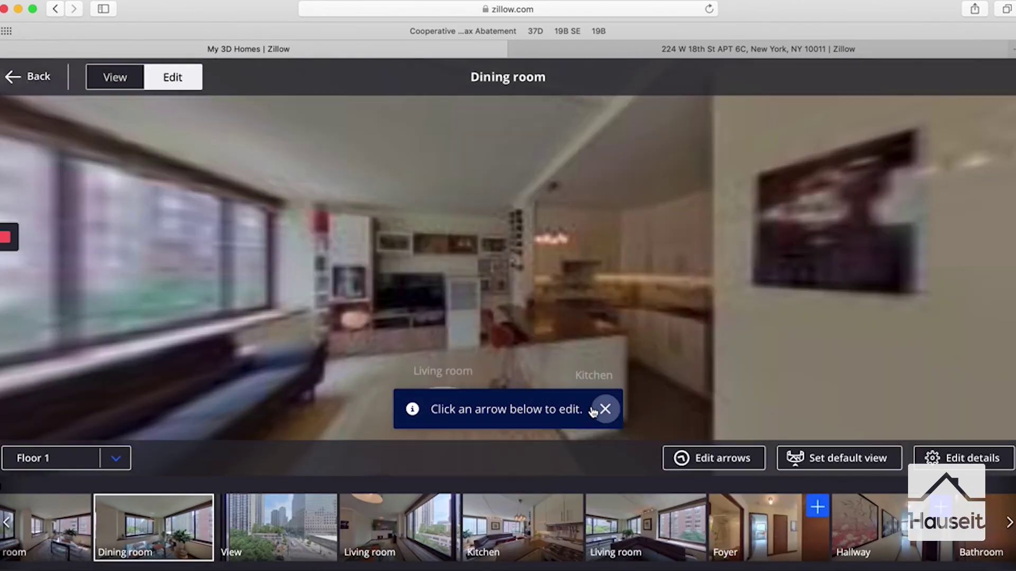
left_click(605, 409)
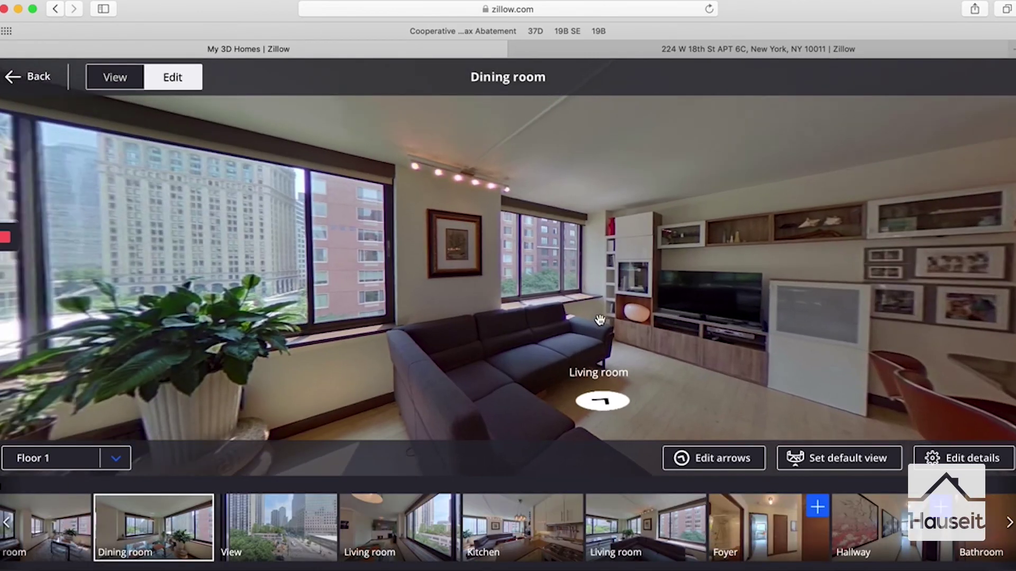
left_click_drag(272, 334, 530, 330)
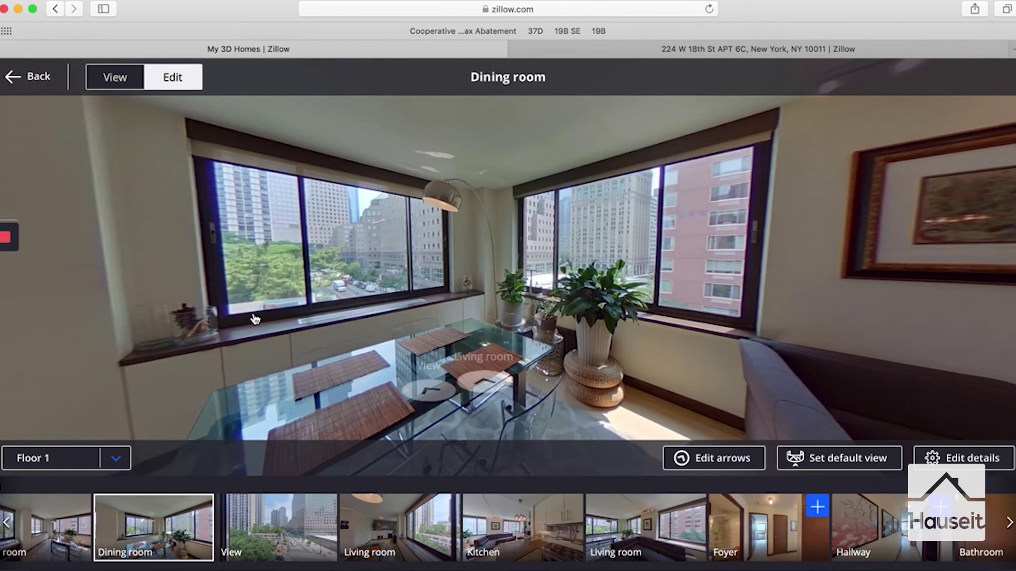
left_click_drag(335, 319, 418, 338)
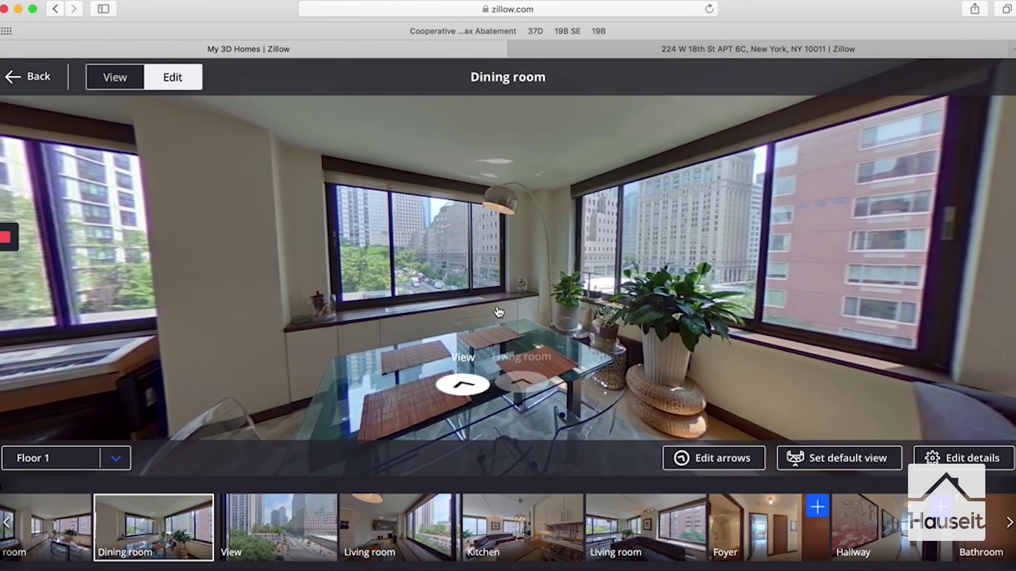
left_click_drag(495, 313, 522, 310)
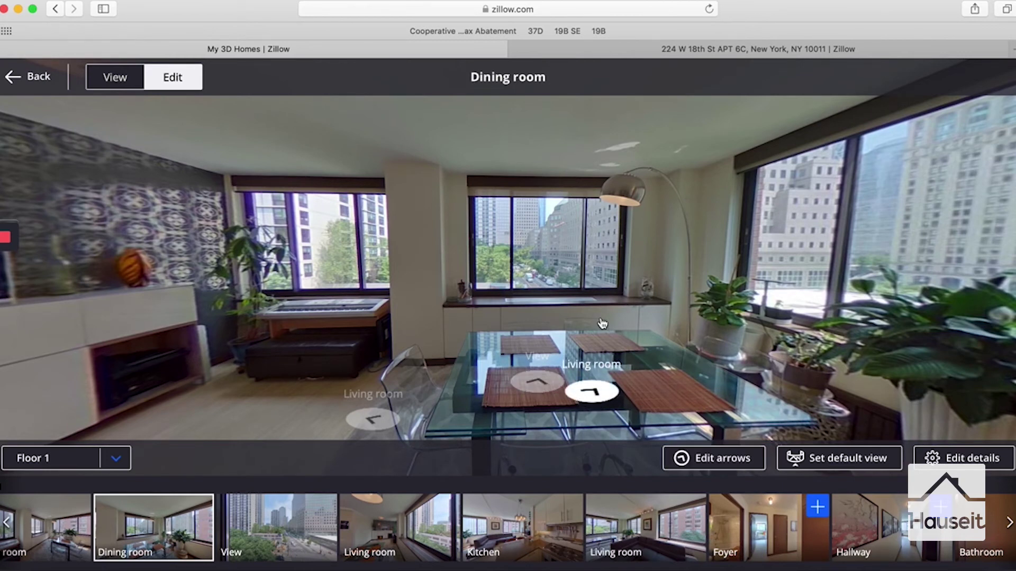
- Delete the Dining room's View arrow over the dining table and dismiss the arrow editing hint
left_click(702, 458)
left_click(536, 382)
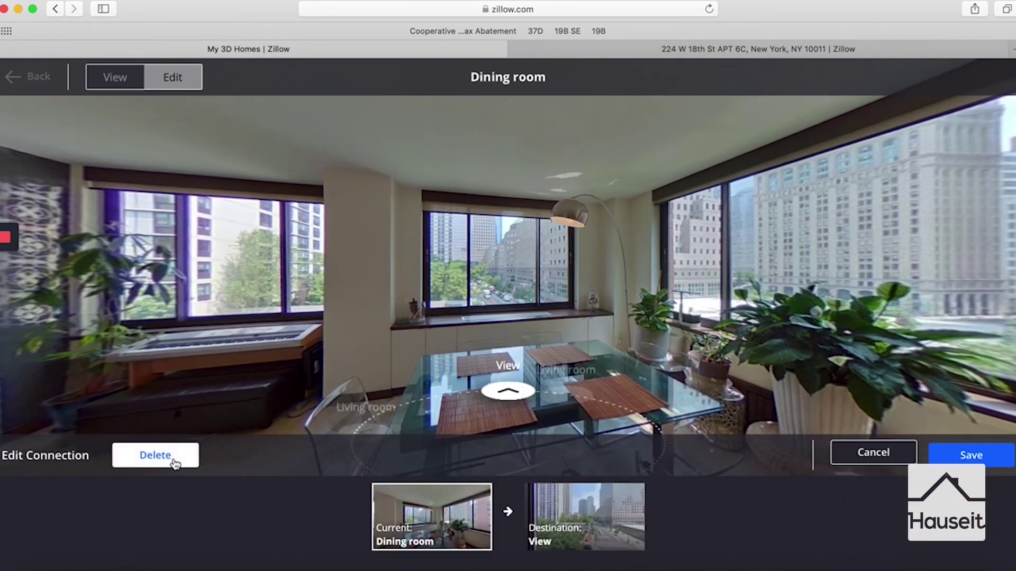
left_click(174, 462)
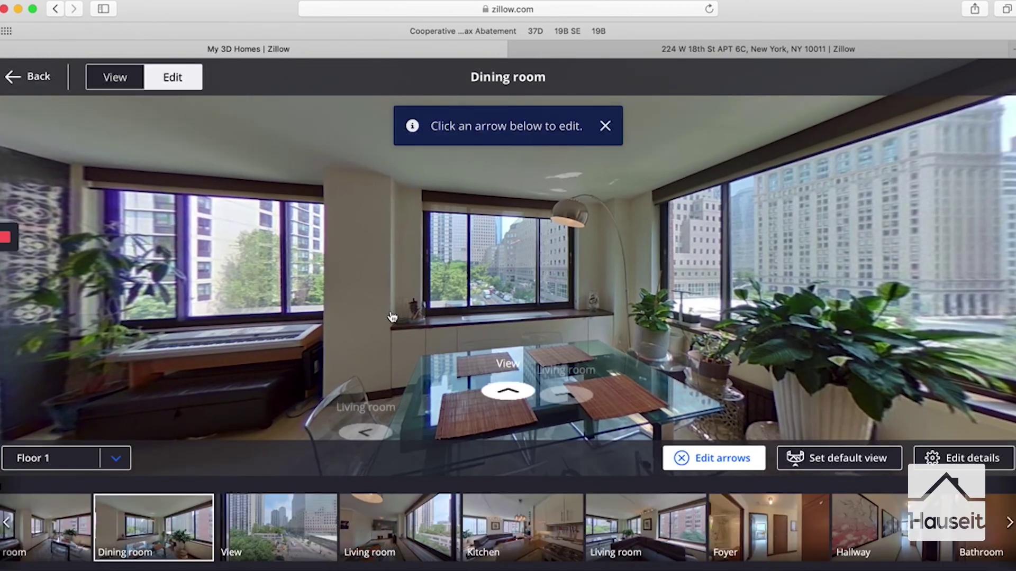
left_click(606, 409)
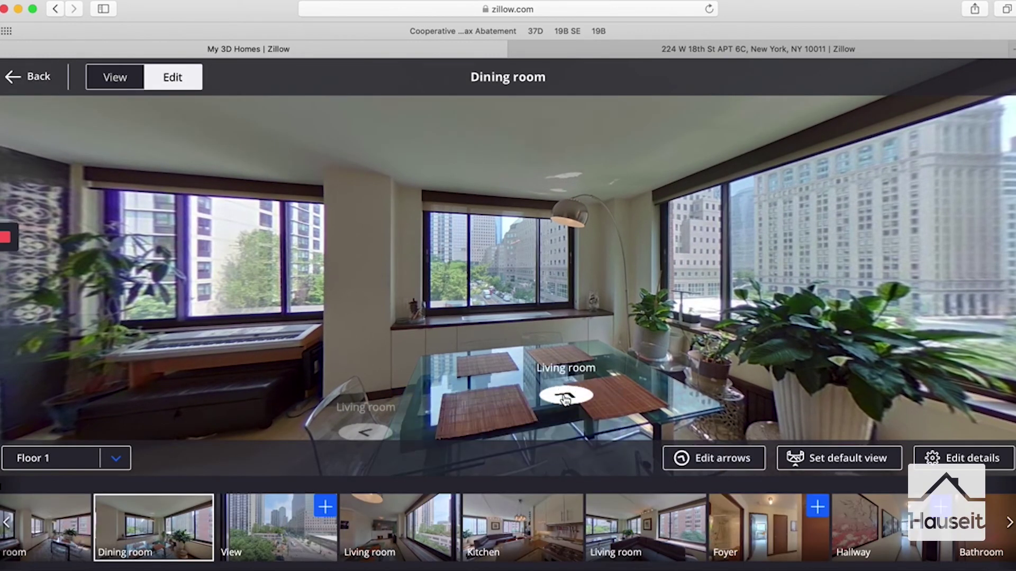
- Go from the Dining room to the window-side Living room, on to View, and back to the window-side Living room
left_click(565, 398)
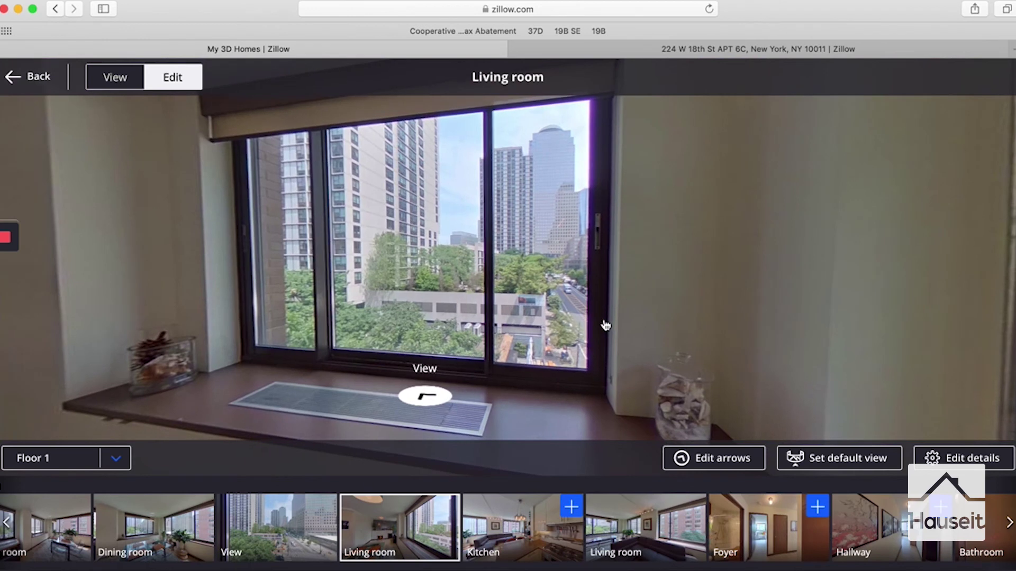
left_click(425, 396)
left_click_drag(244, 323, 465, 301)
left_click_drag(227, 277, 512, 270)
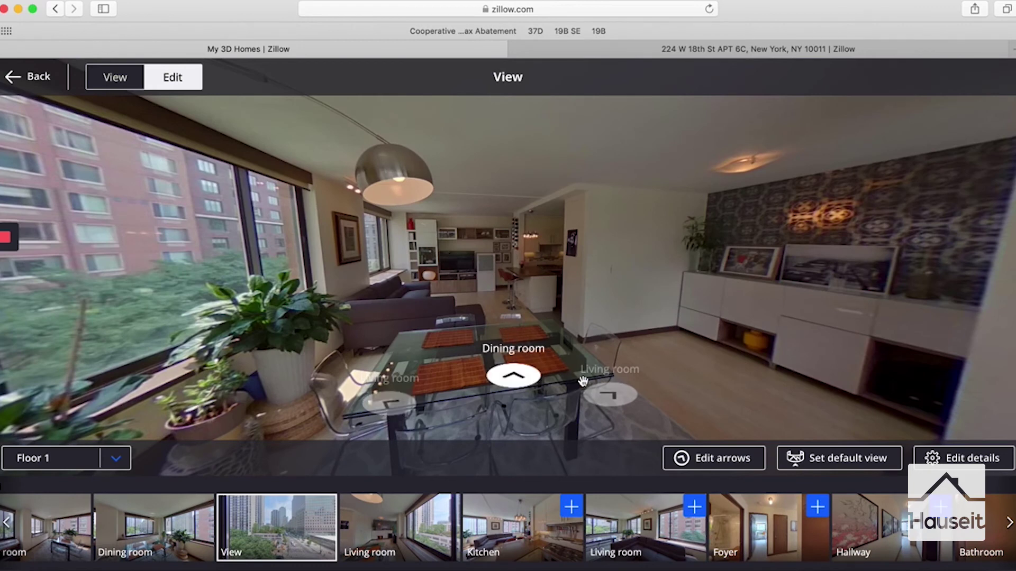
left_click(393, 411)
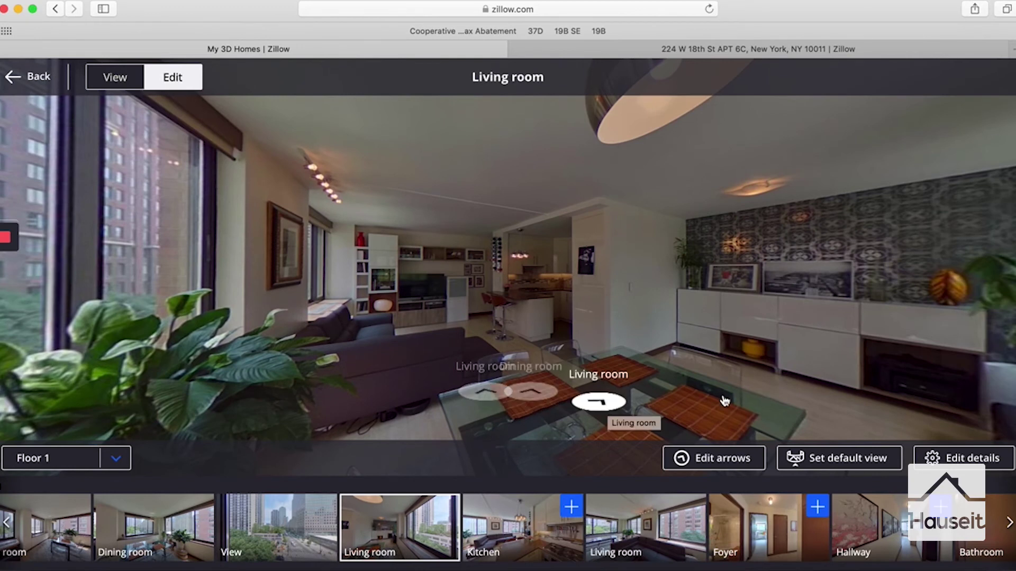
- Re-aim the window-side Living room's arrow over the dining table toward the patterned-wallpaper end of the room, save it, and dismiss the hint
left_click_drag(720, 388, 671, 386)
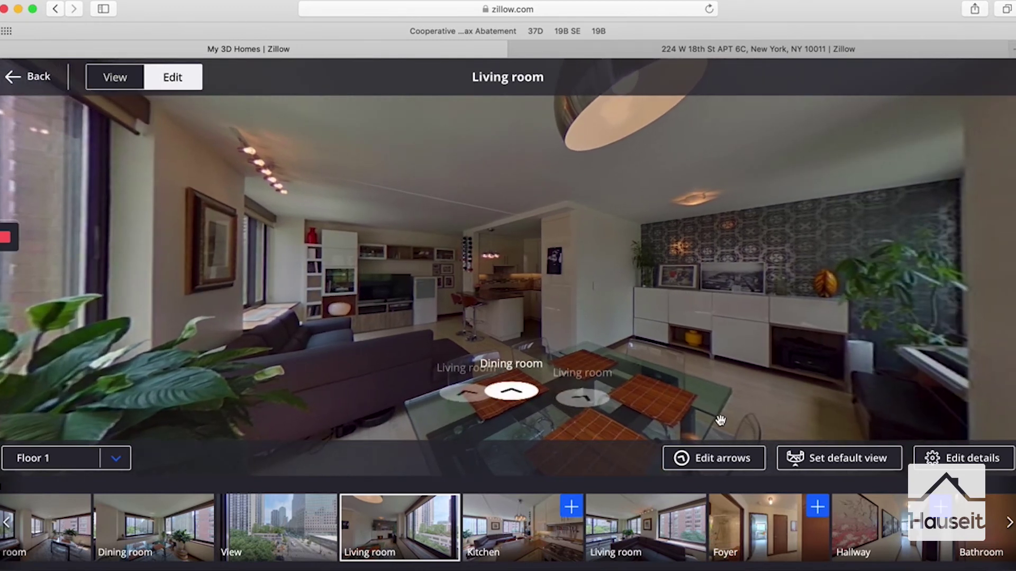
left_click(712, 459)
left_click(582, 397)
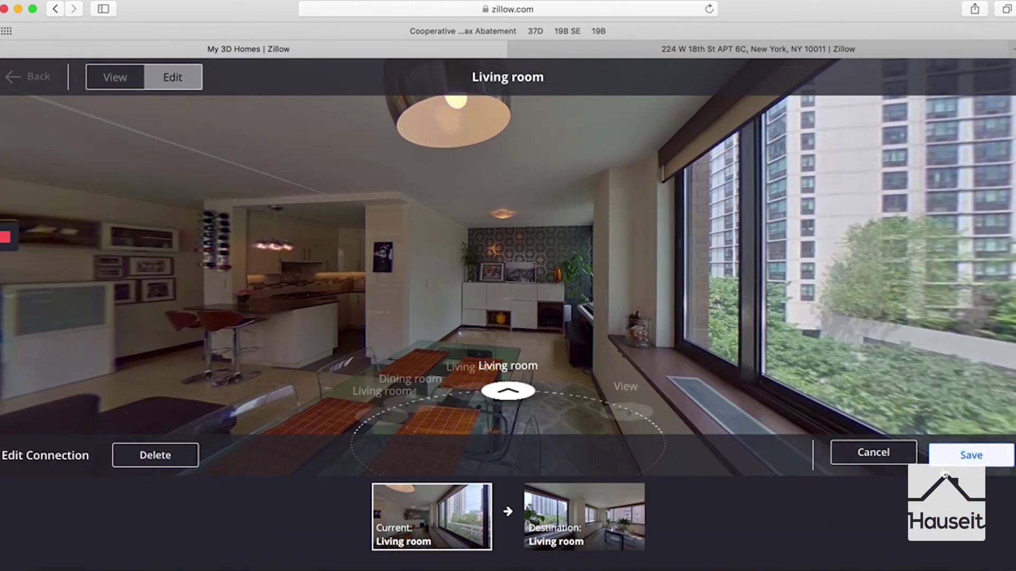
left_click(944, 469)
left_click_drag(370, 335, 601, 329)
left_click(605, 410)
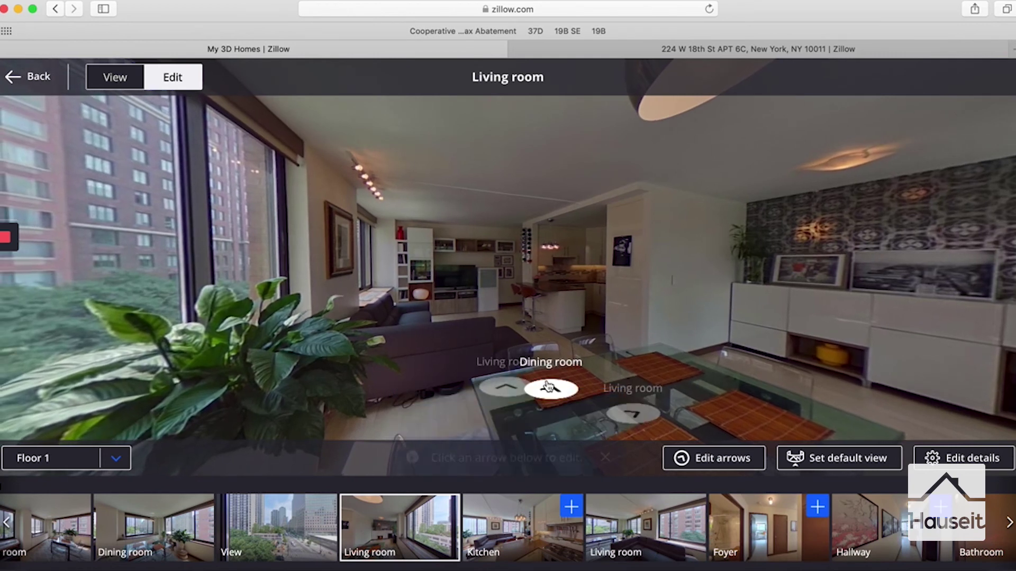
- Re-aim the window-side Living room's arrow leading to the sofa and TV Living room, save the connection, and dismiss the hint
left_click(689, 455)
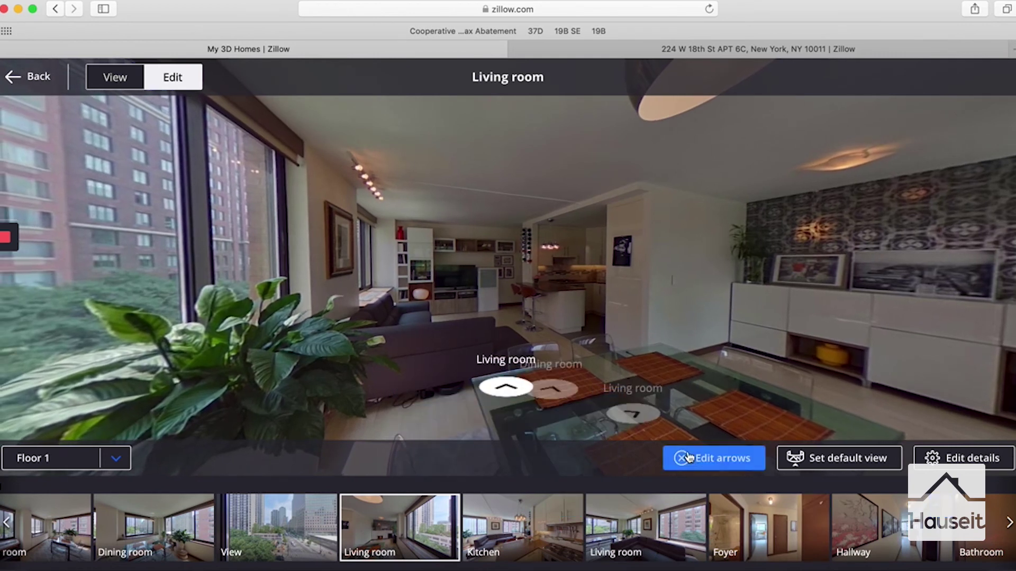
left_click(525, 347)
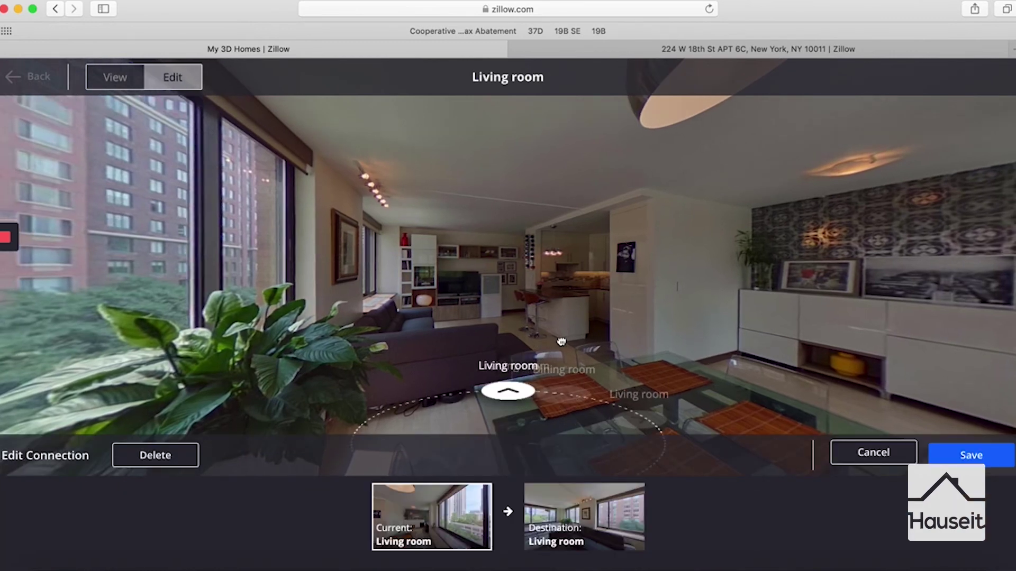
left_click_drag(562, 342, 574, 341)
left_click(958, 463)
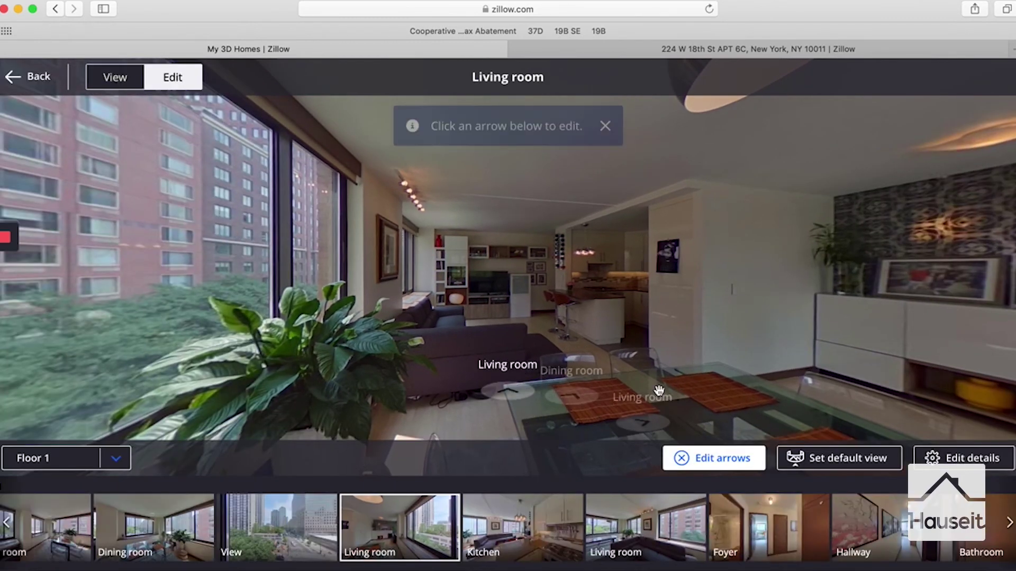
left_click_drag(659, 354, 582, 358)
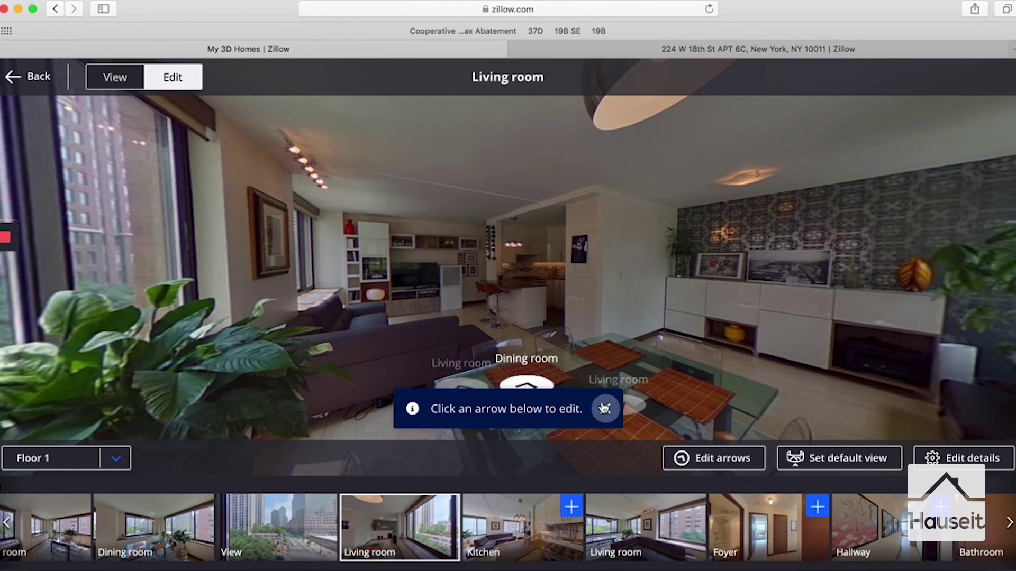
- Go to the TV-side Living room, look past the kitchen, and return through the Dining room to the window-side Living room
left_click(447, 390)
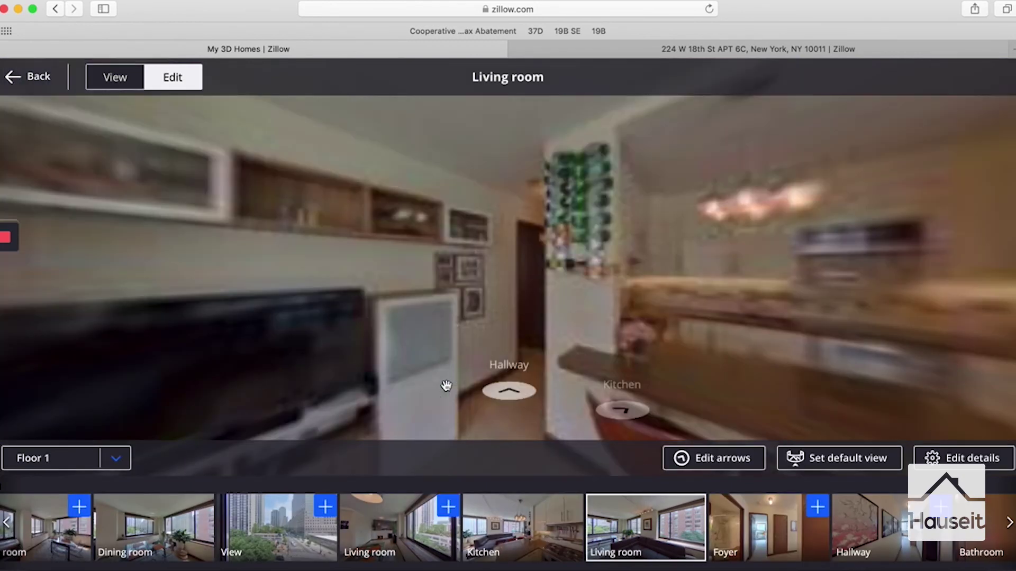
left_click_drag(407, 305, 396, 277)
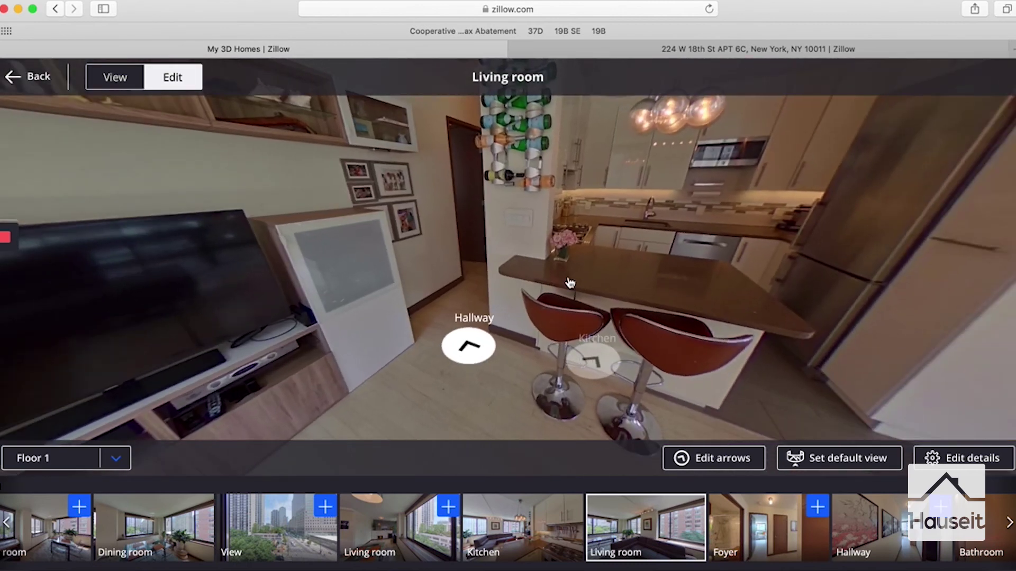
left_click_drag(570, 282, 415, 283)
left_click_drag(645, 283, 607, 281)
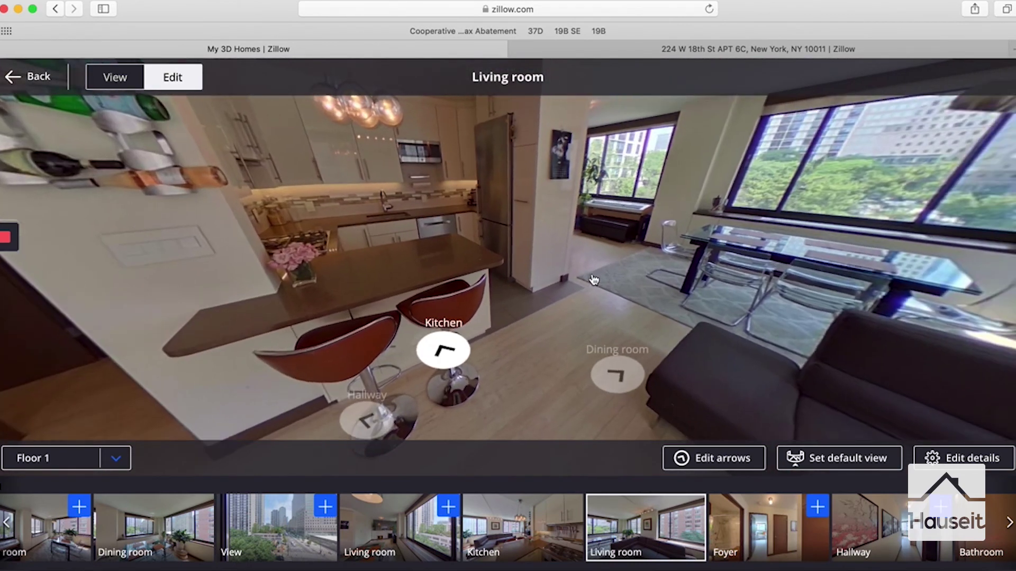
left_click_drag(525, 333, 460, 359)
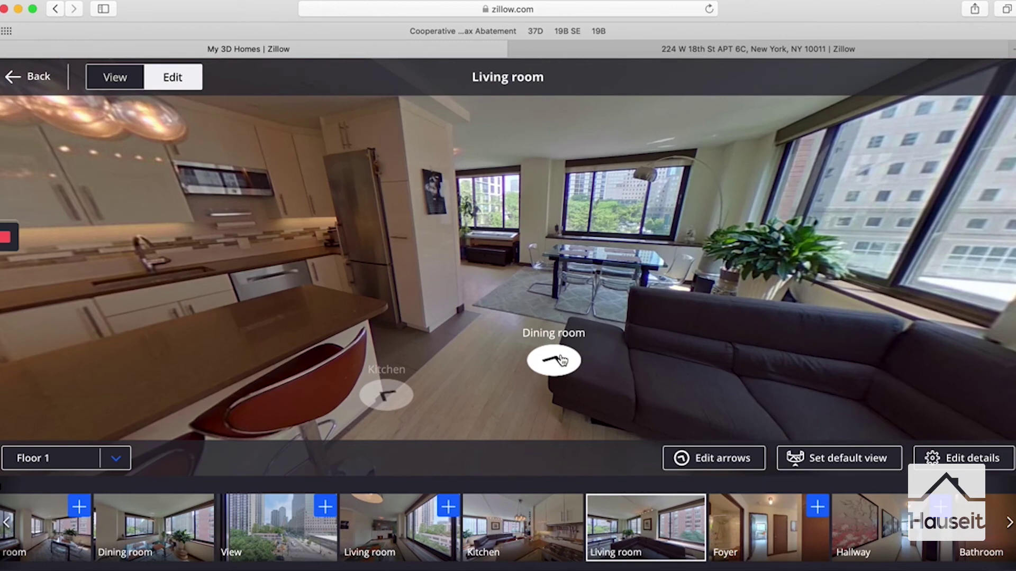
left_click(555, 360)
left_click(614, 413)
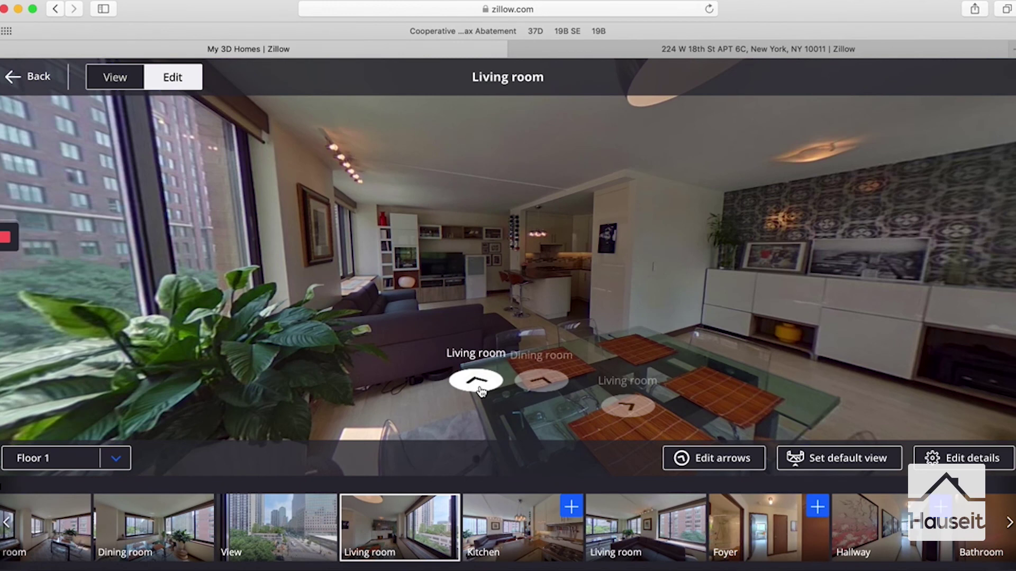
- Delete the window-side Living room's arrow to the TV-side Living room, dismiss the hint, and go to the Dining room
left_click(709, 458)
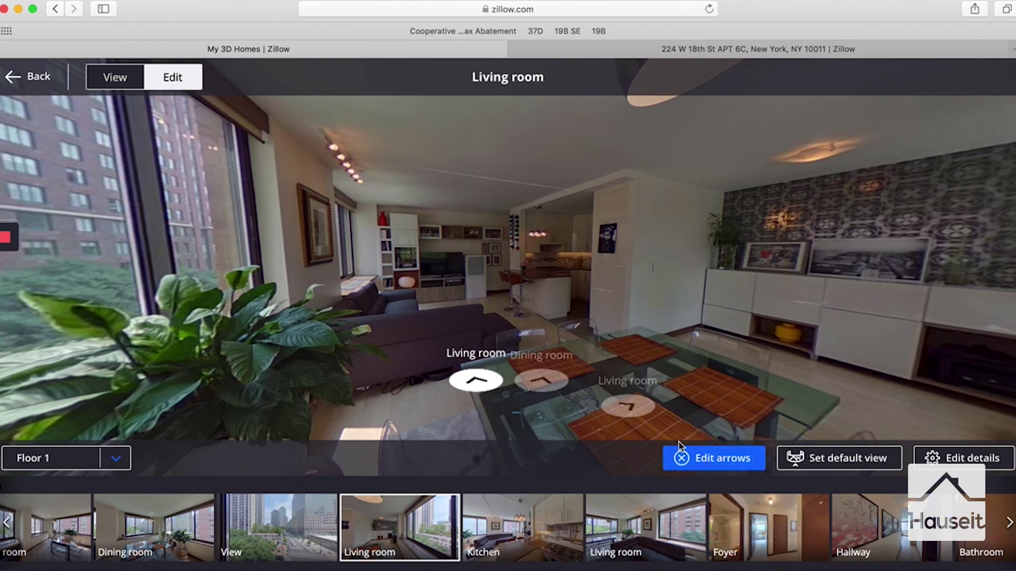
left_click(475, 381)
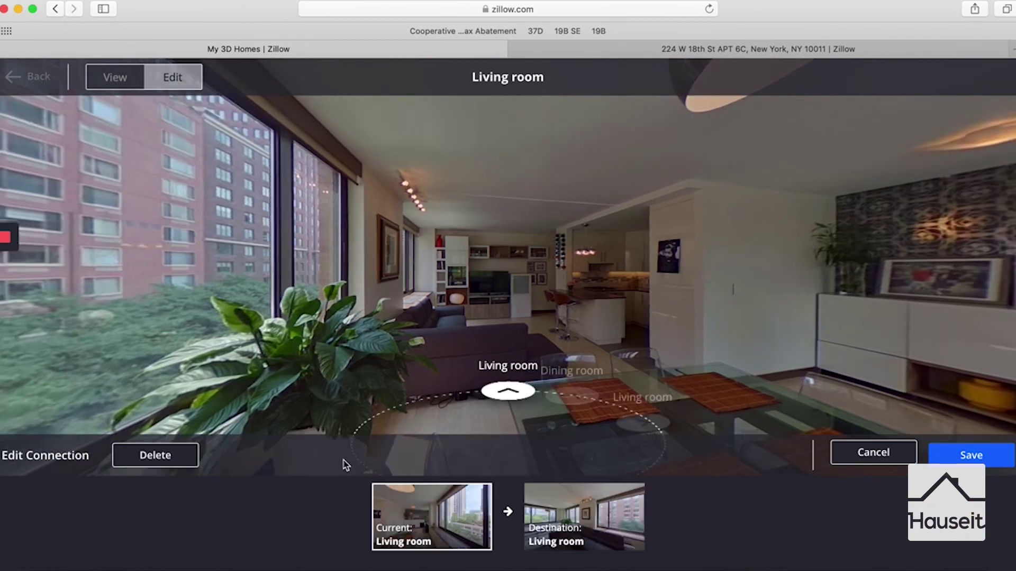
left_click(169, 458)
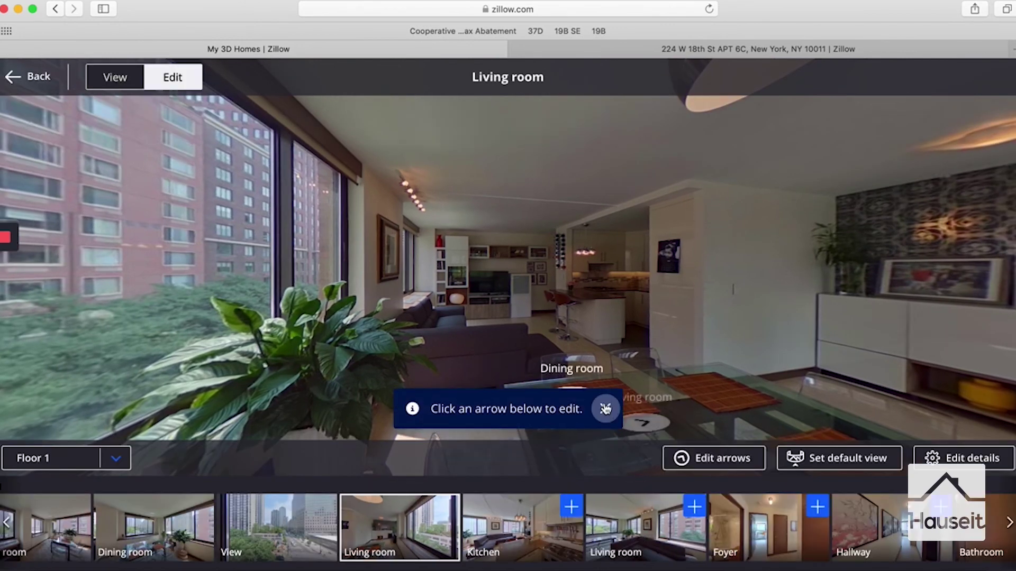
left_click(568, 397)
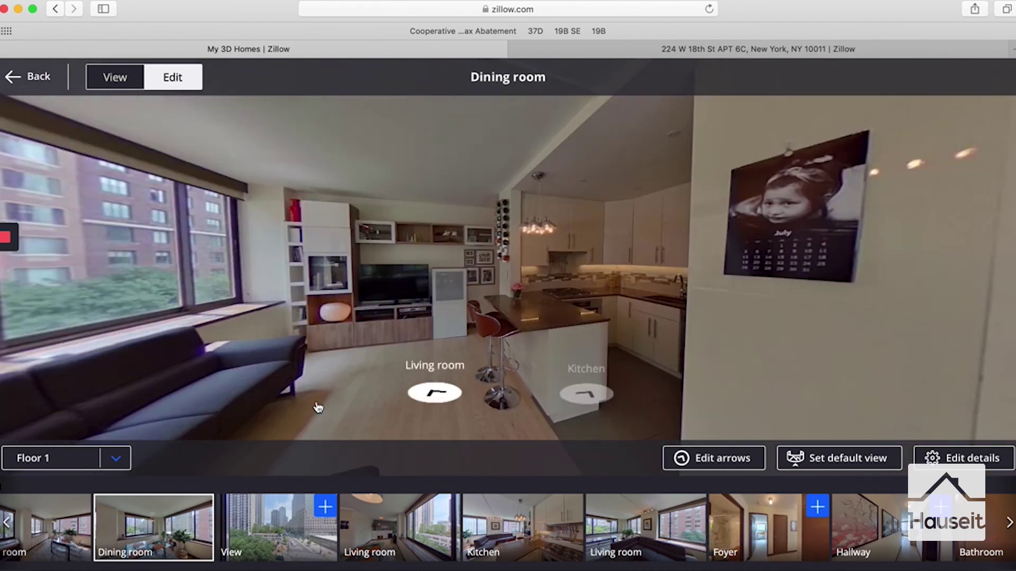
- Open the Entrance panorama and look toward the building doorway under the red awning
left_click(1010, 529)
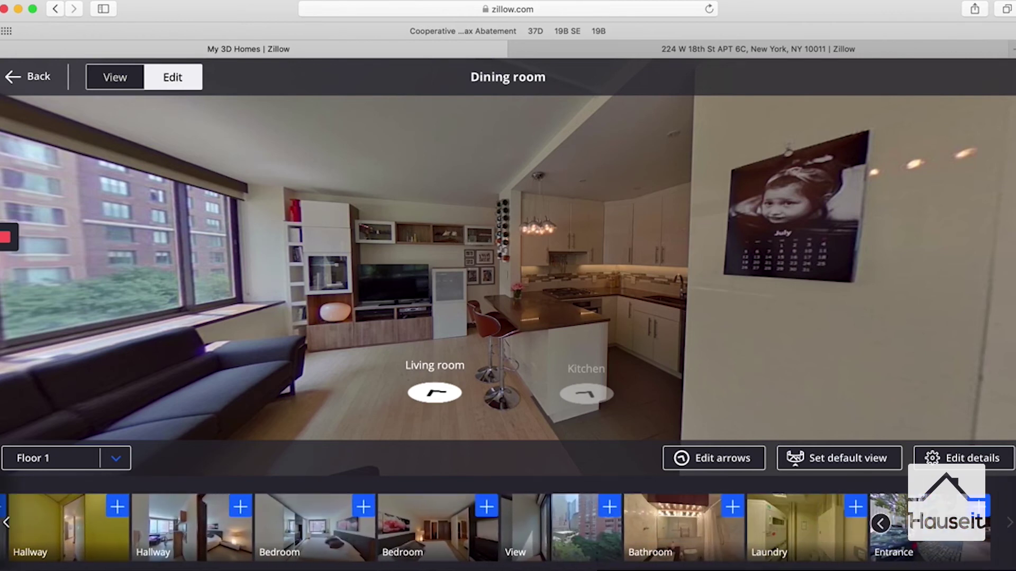
left_click(894, 529)
left_click_drag(623, 340, 669, 374)
left_click_drag(768, 304, 586, 261)
left_click_drag(755, 272, 807, 249)
left_click_drag(531, 256, 571, 265)
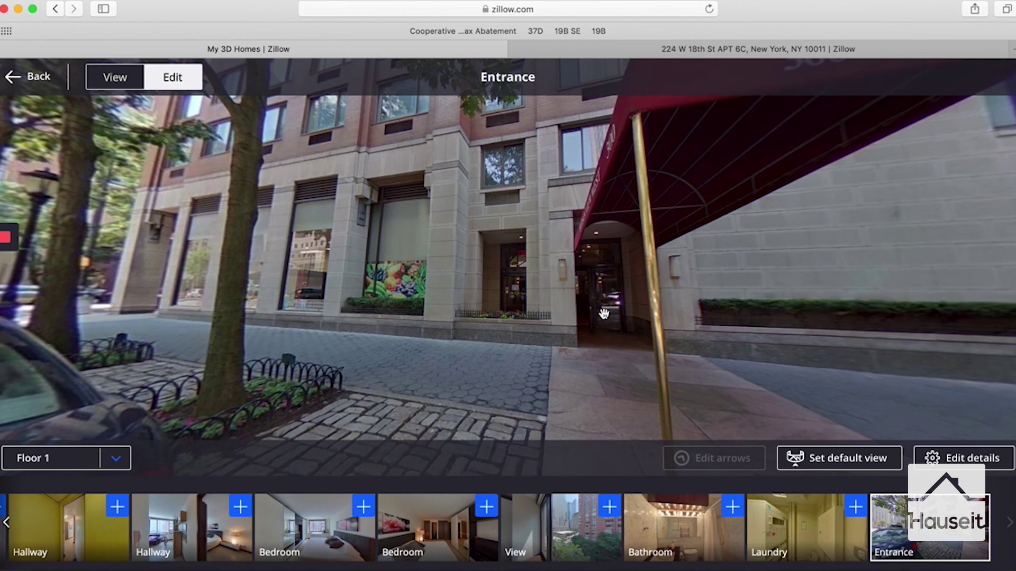
- Add a connection from the Entrance to the yellow Hallway, aim its arrow at the awning-covered doorway, and save it
left_click(11, 525)
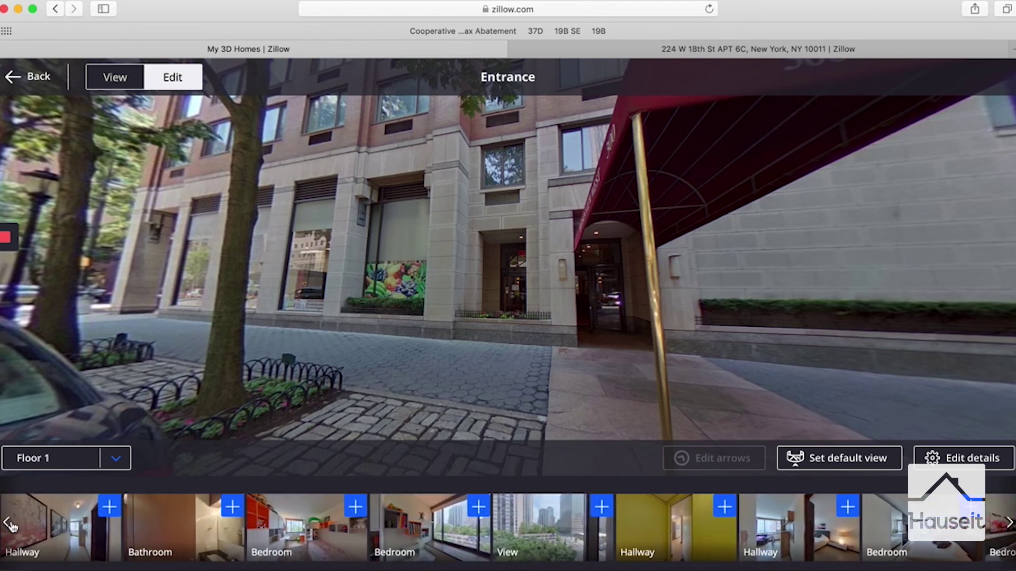
left_click(10, 525)
left_click(10, 525)
left_click(11, 525)
left_click(10, 524)
left_click(11, 525)
left_click(1008, 523)
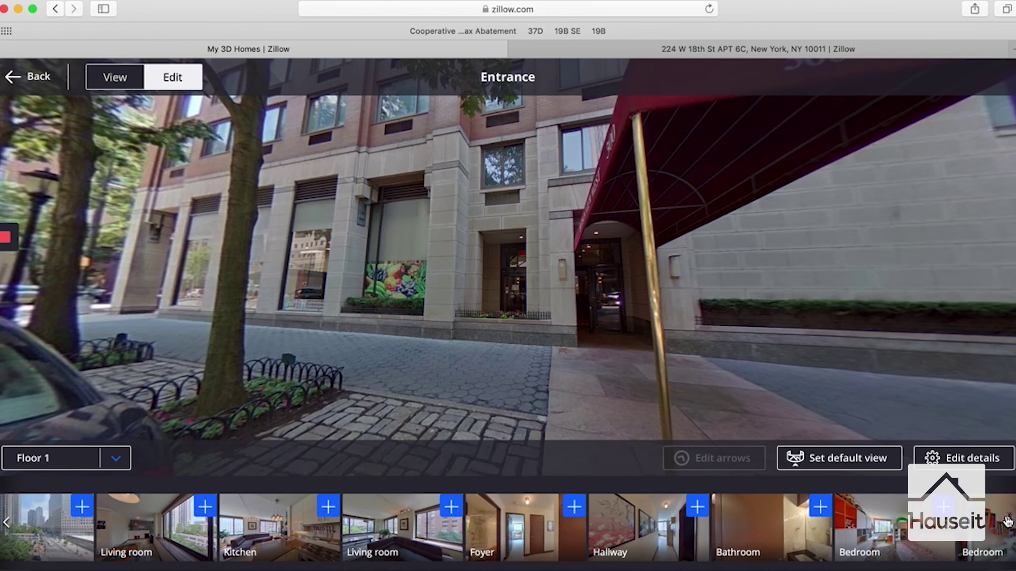
left_click(1008, 523)
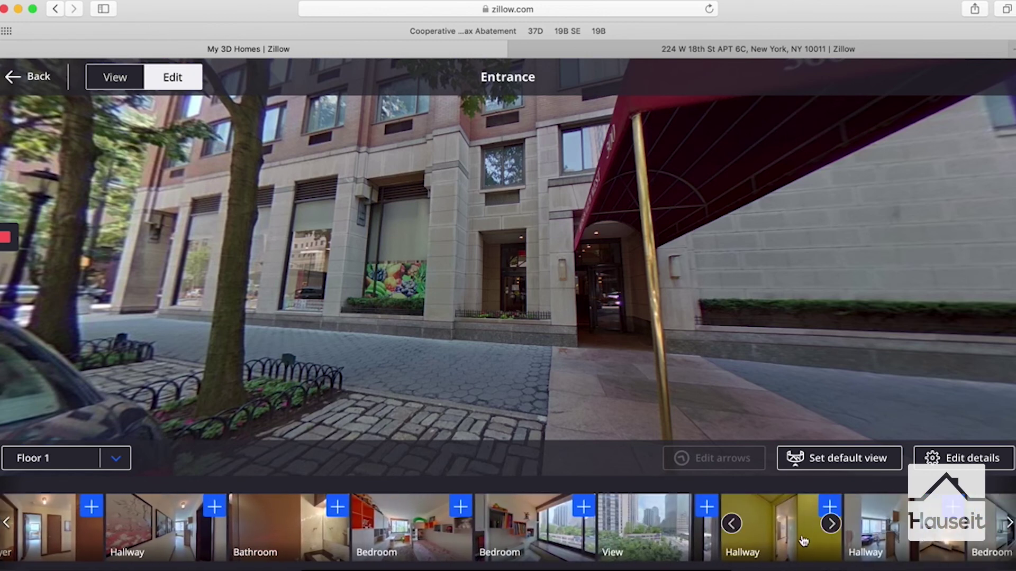
left_click(821, 511)
left_click_drag(694, 340, 564, 343)
left_click(953, 455)
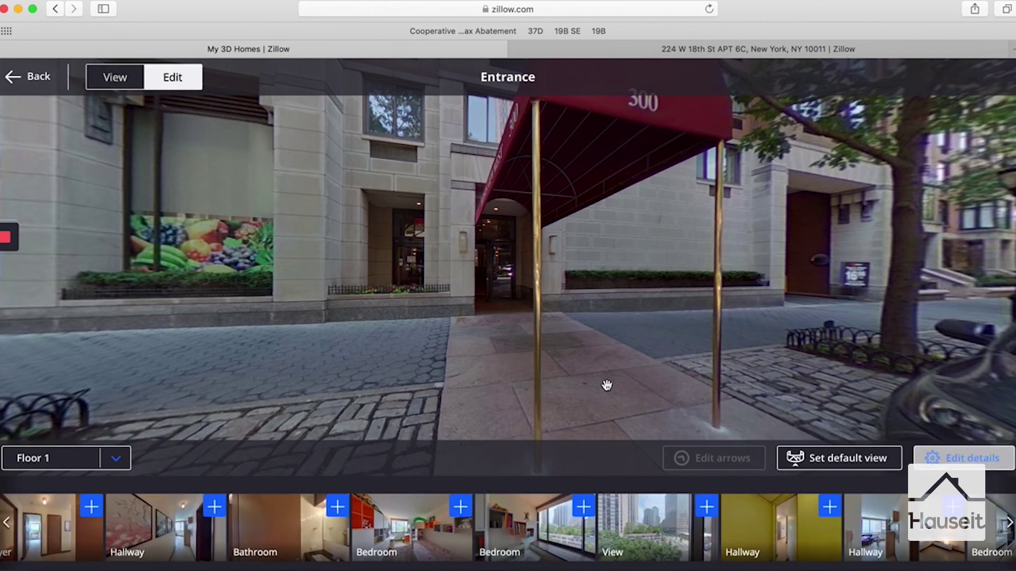
- Go to the yellow Hallway and add a saved connection to the Foyer, aimed through the open apartment door
left_click(509, 392)
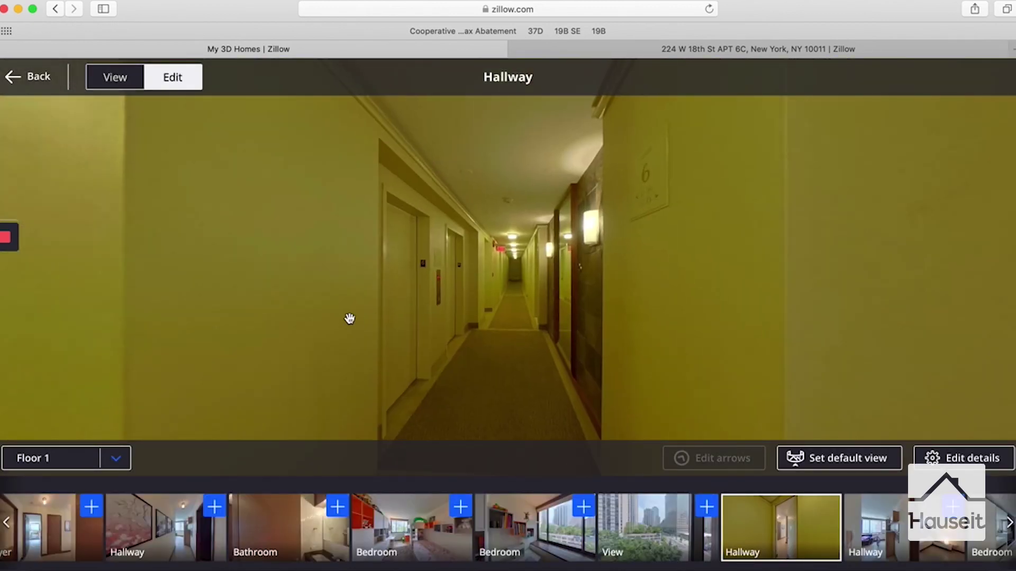
left_click_drag(350, 317, 556, 309)
left_click_drag(265, 307, 554, 319)
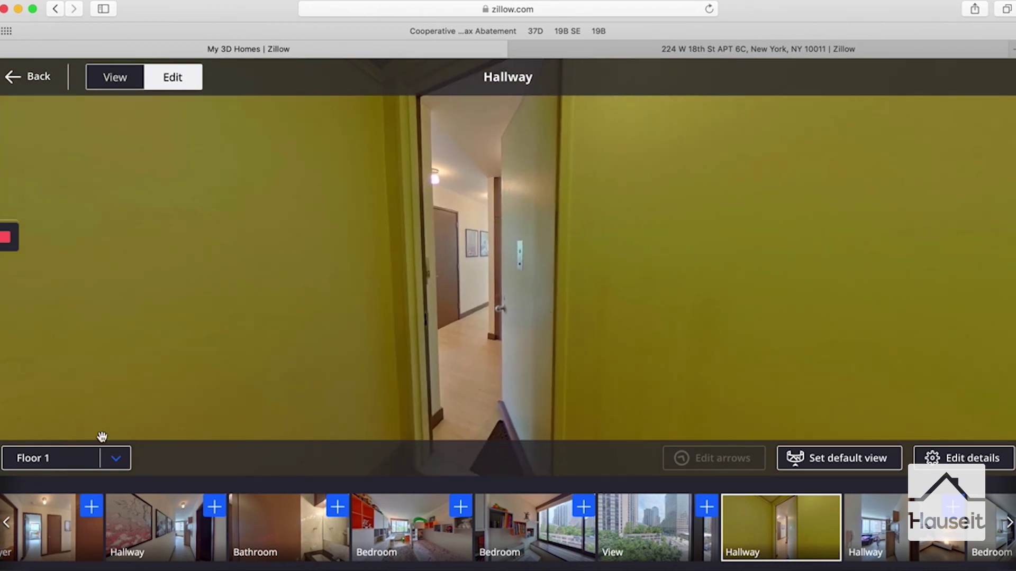
left_click(93, 509)
left_click_drag(427, 341, 464, 345)
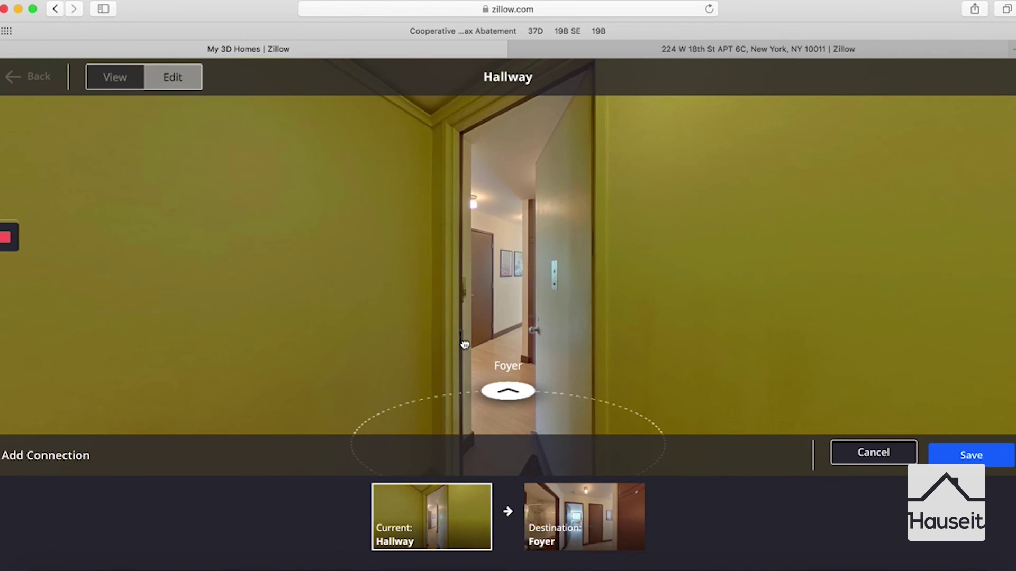
left_click(984, 459)
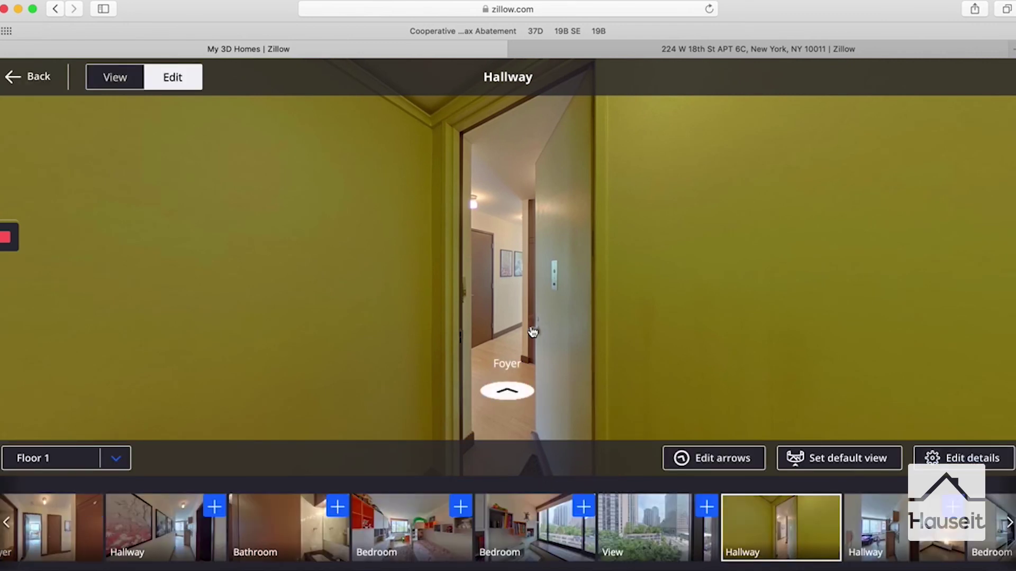
- Add a connection from the yellow Hallway to the Entrance, aimed down the corridor past the elevators, and save it
left_click_drag(408, 301, 568, 298)
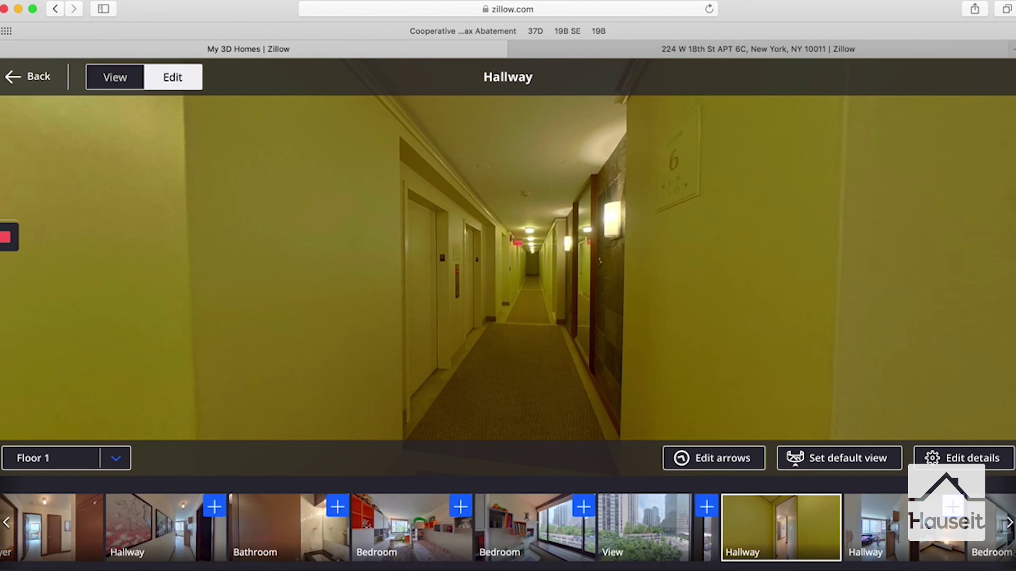
left_click(1005, 524)
left_click(1006, 525)
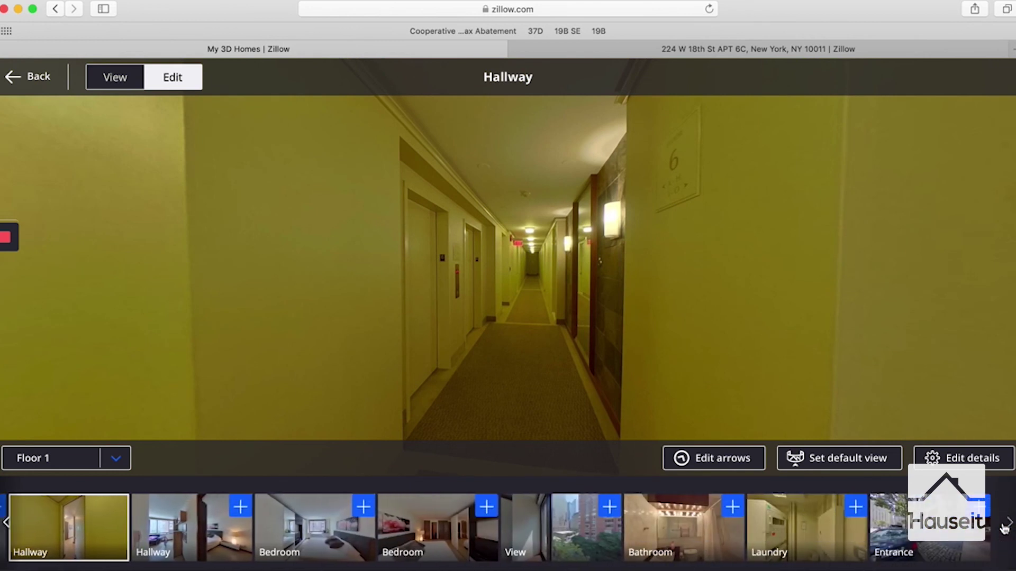
left_click(979, 507)
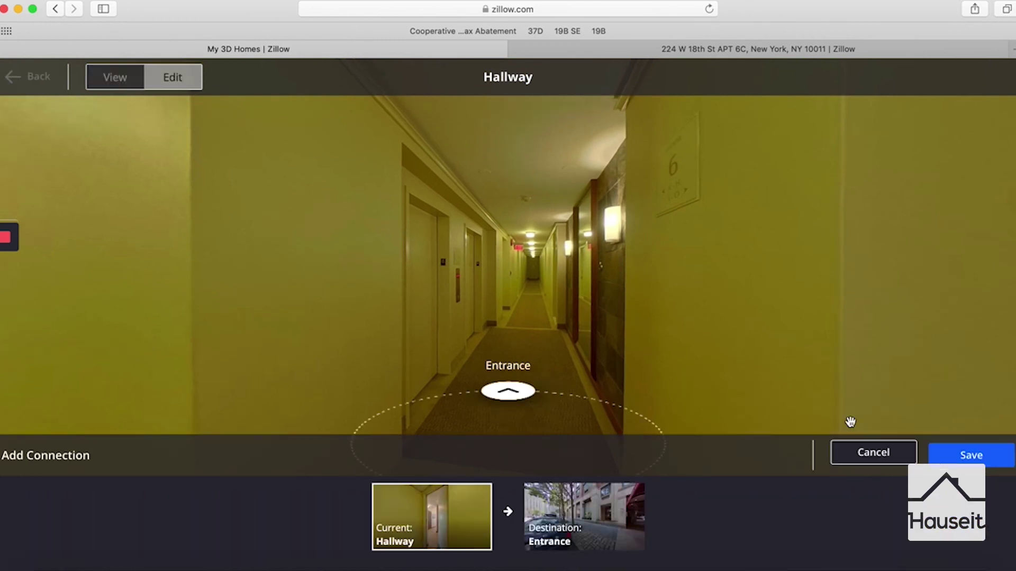
left_click(963, 468)
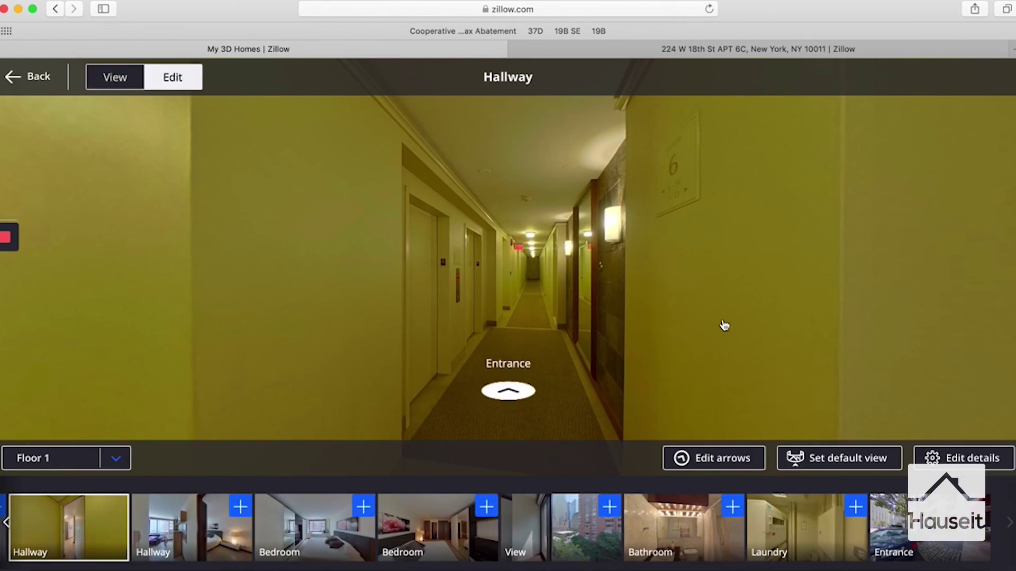
- Follow the arrows from the Hallway to the Entrance and back through the Hallway to the Foyer, then close the energy notice
left_click_drag(721, 325, 615, 314)
left_click(455, 385)
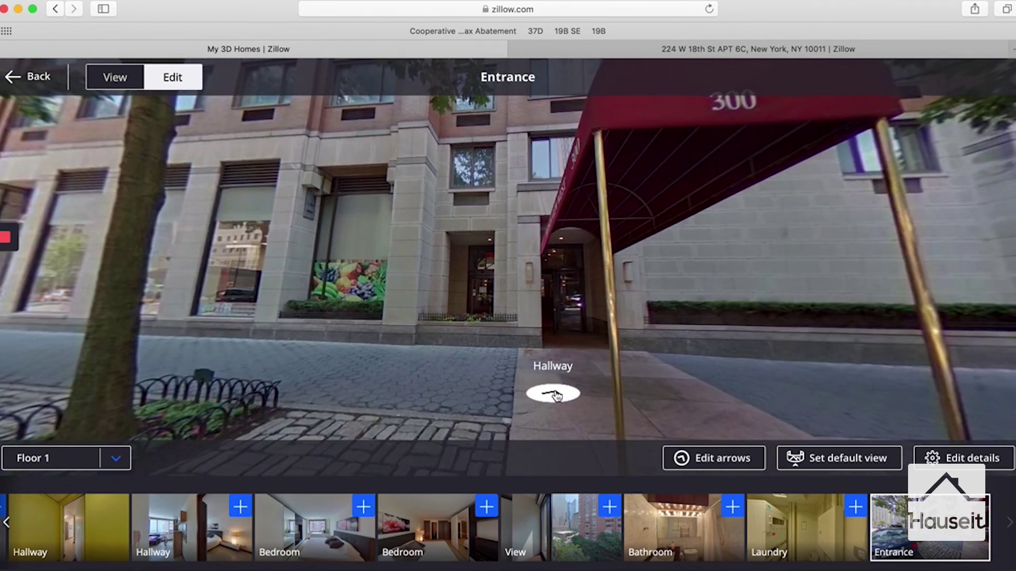
left_click(554, 394)
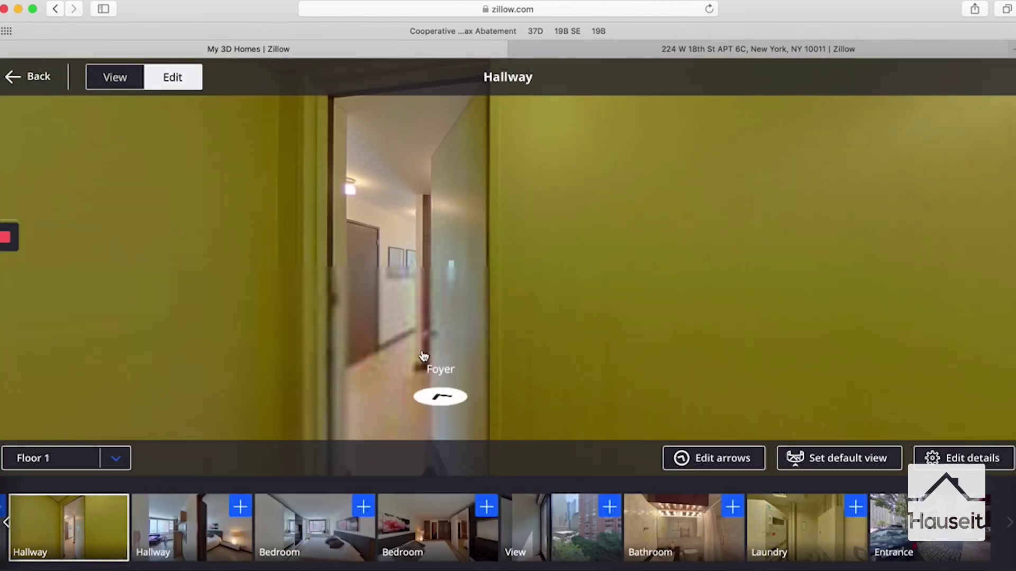
left_click(459, 381)
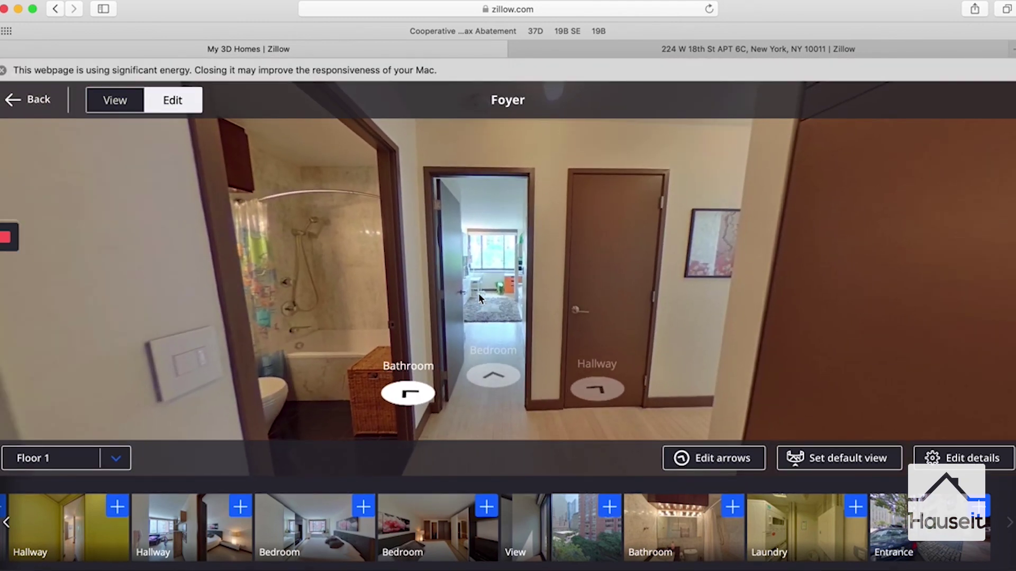
left_click(3, 69)
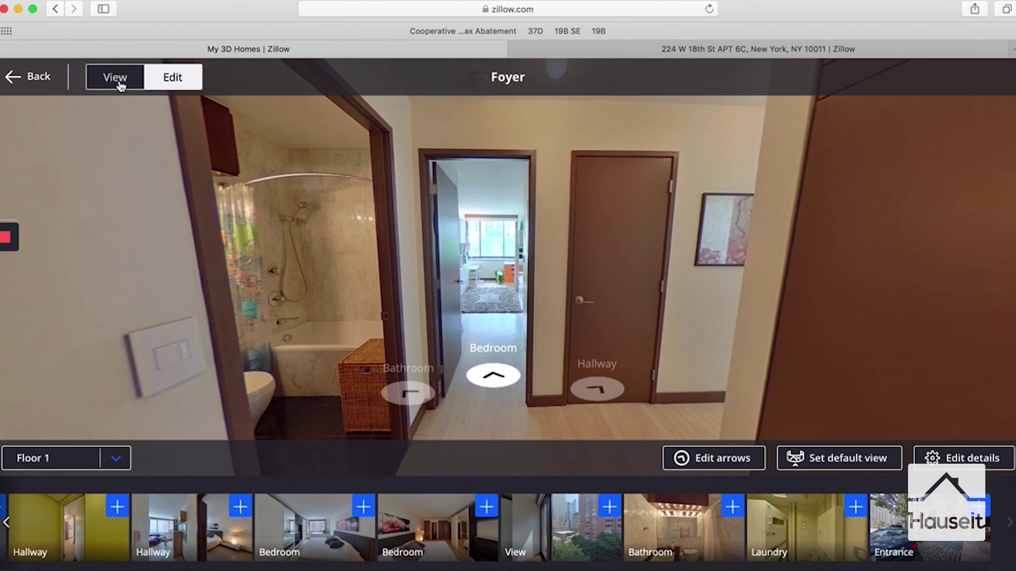
- Switch the tour to View mode, look around the Foyer, and return to the My 3D Homes list
left_click(115, 78)
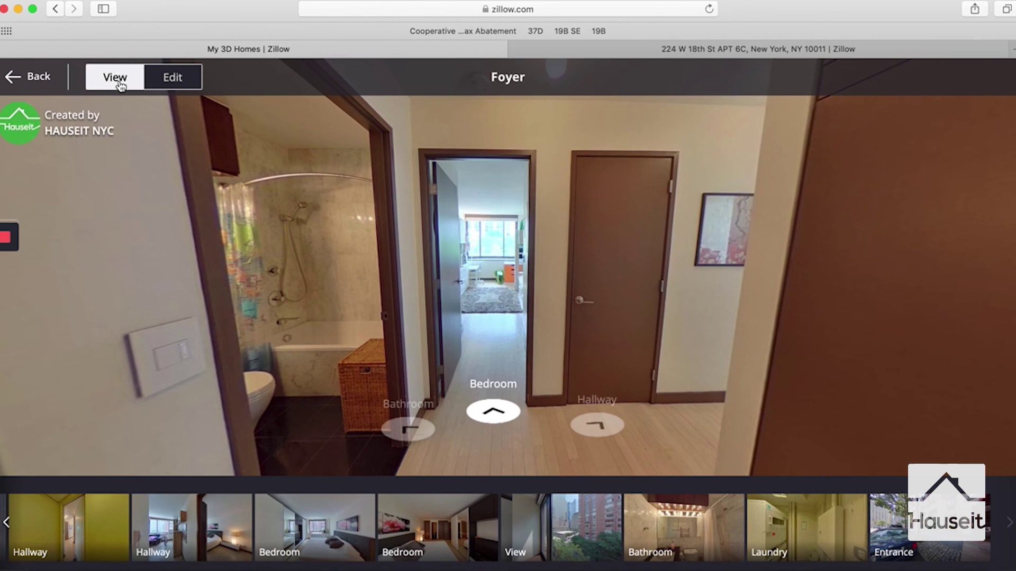
left_click_drag(511, 304, 576, 302)
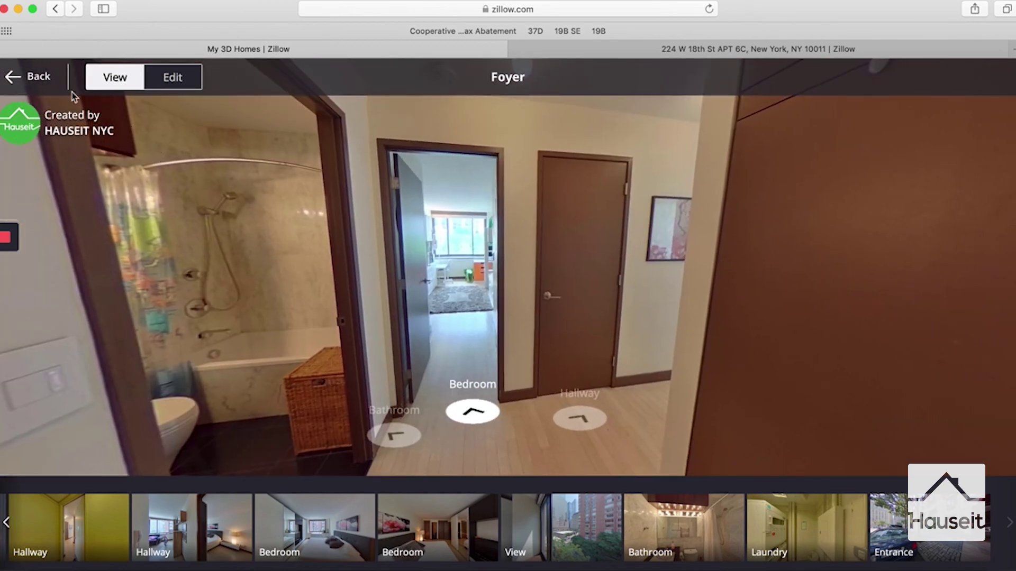
left_click(43, 77)
scroll(297, 347, "down", 2)
scroll(297, 347, "up", 2)
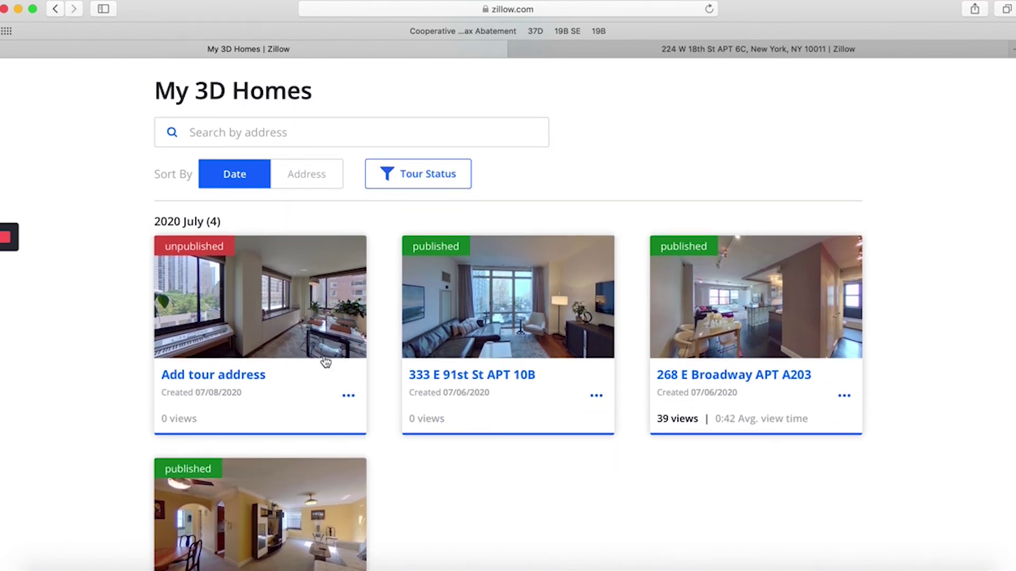